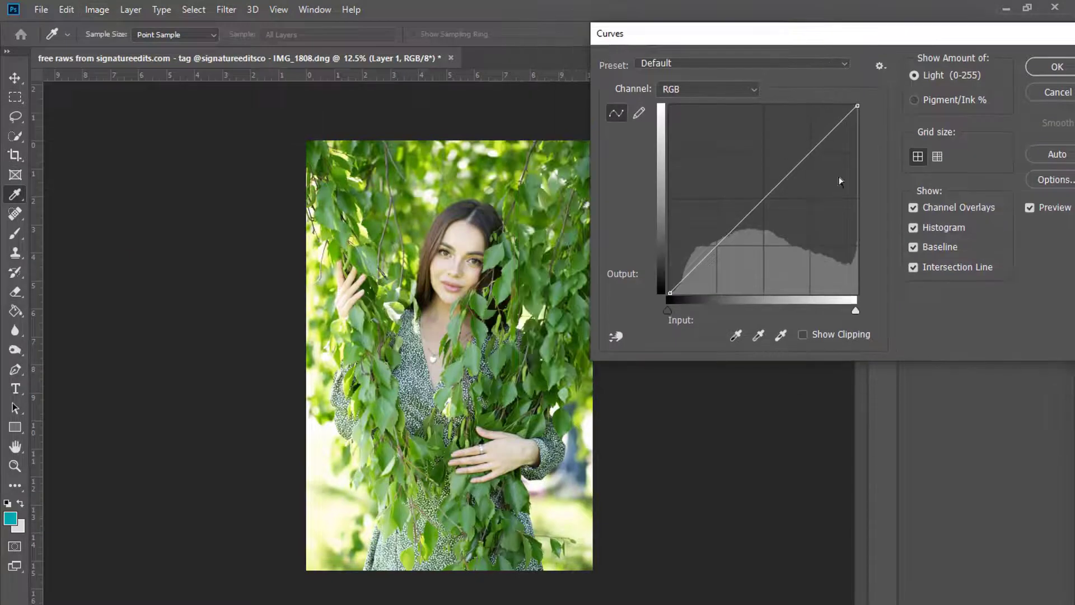
- Shape the RGB curve of Layer 1 with a highlight point and a lowered shadow point, and apply the Curves adjustment
drag(809, 160, 809, 166)
drag(718, 250, 718, 264)
drag(810, 166, 808, 163)
click(1048, 68)
- Duplicate Layer 1 and start a Curves adjustment on the copy, bending the Red channel through input 187/output 198 and input 64/output 60
key(ctrl+j)
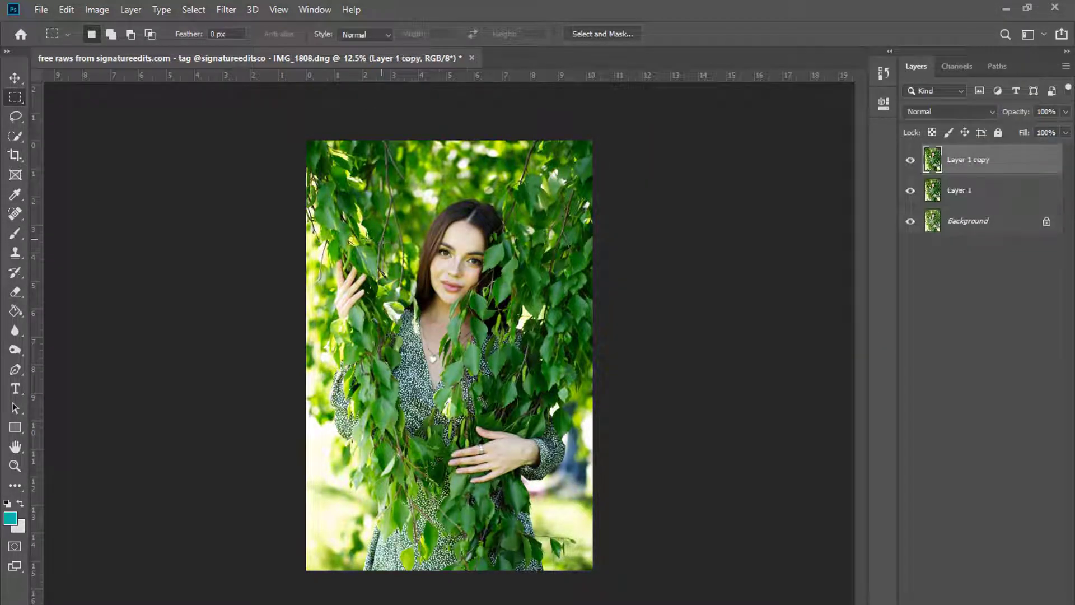
click(97, 10)
mouse_move(112, 49)
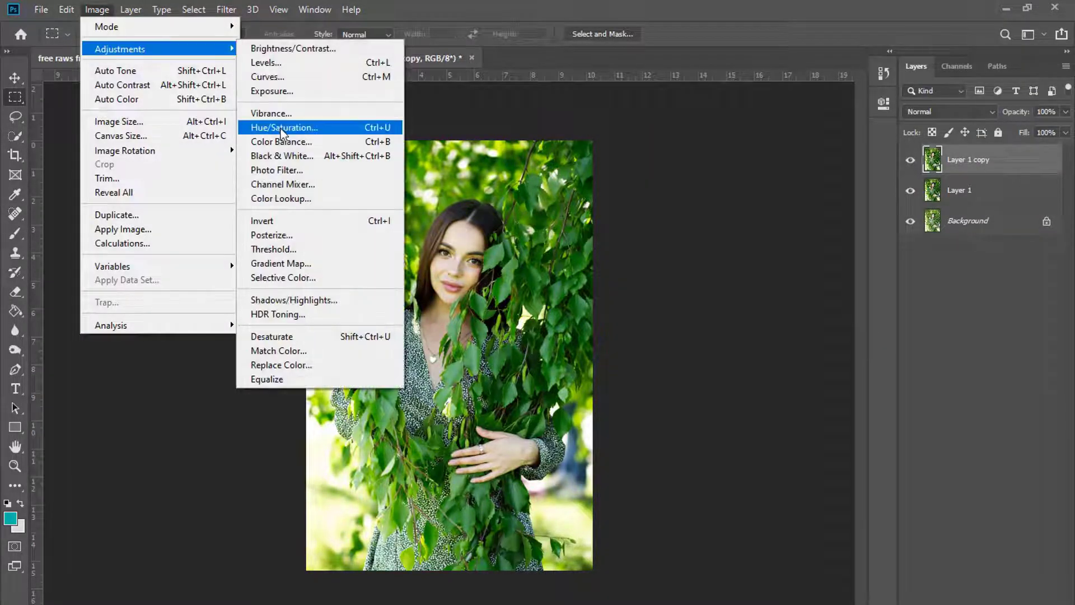
click(263, 74)
drag(562, 88, 953, 11)
click(773, 67)
click(750, 89)
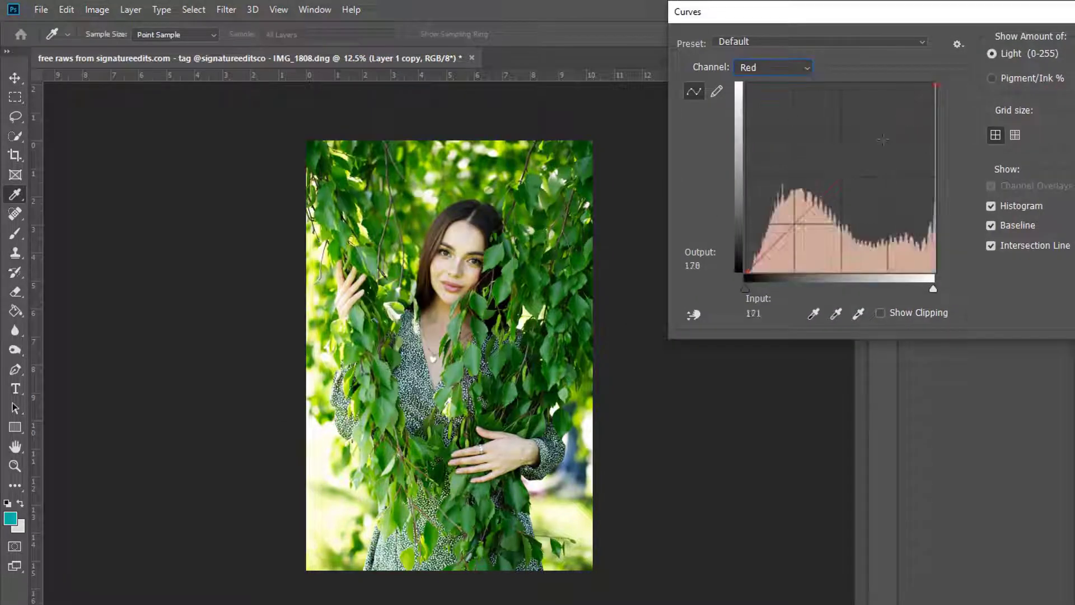
click(885, 128)
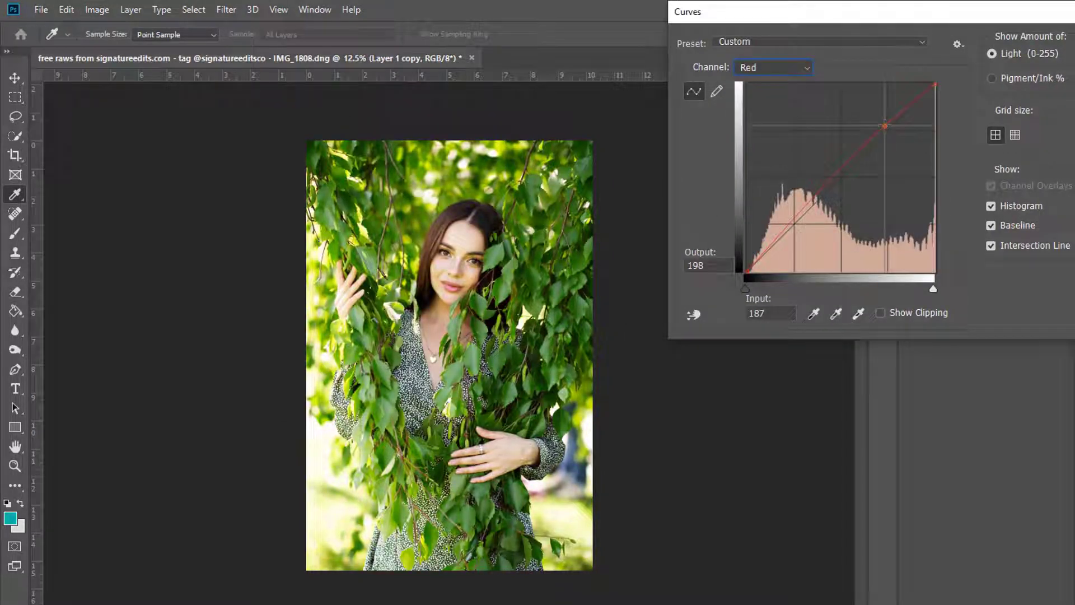
click(794, 227)
- Bend the Green channel's curve through input 190/output 195 and input 64/output 52
click(773, 67)
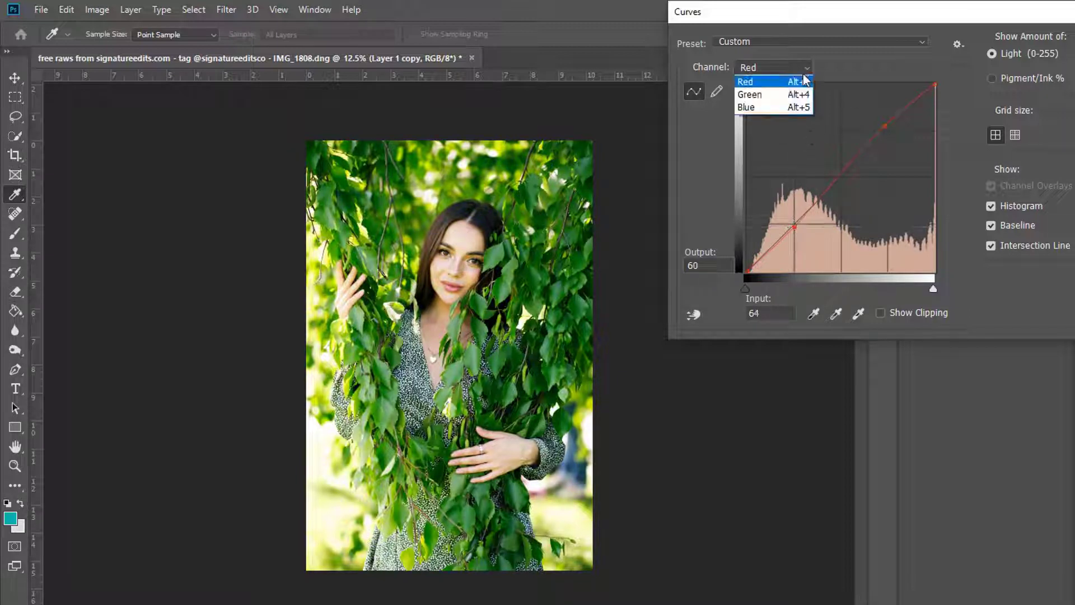
click(761, 91)
click(887, 128)
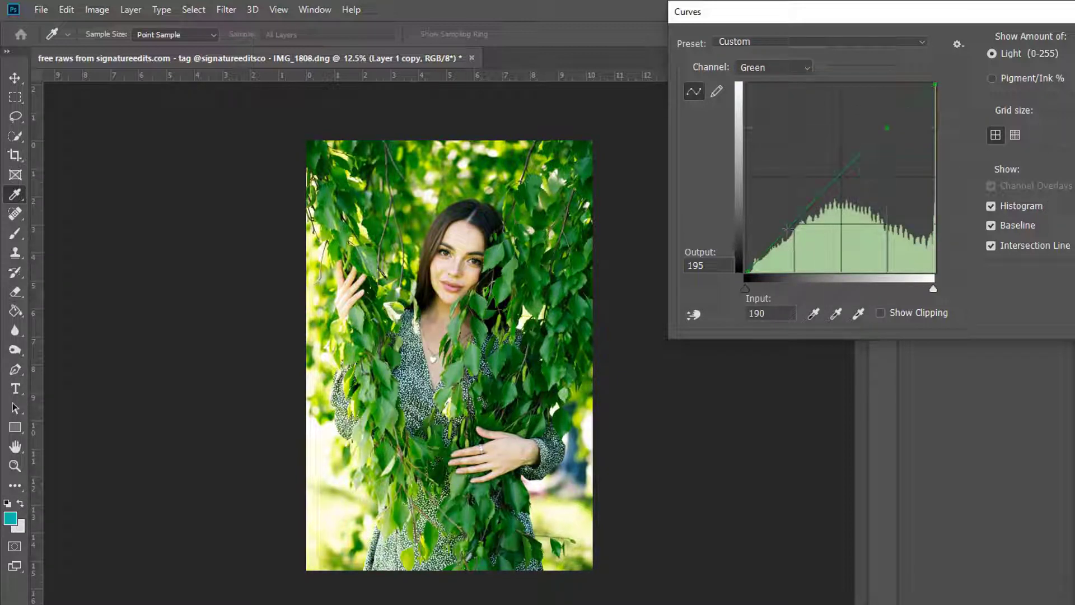
click(792, 232)
drag(793, 233, 794, 231)
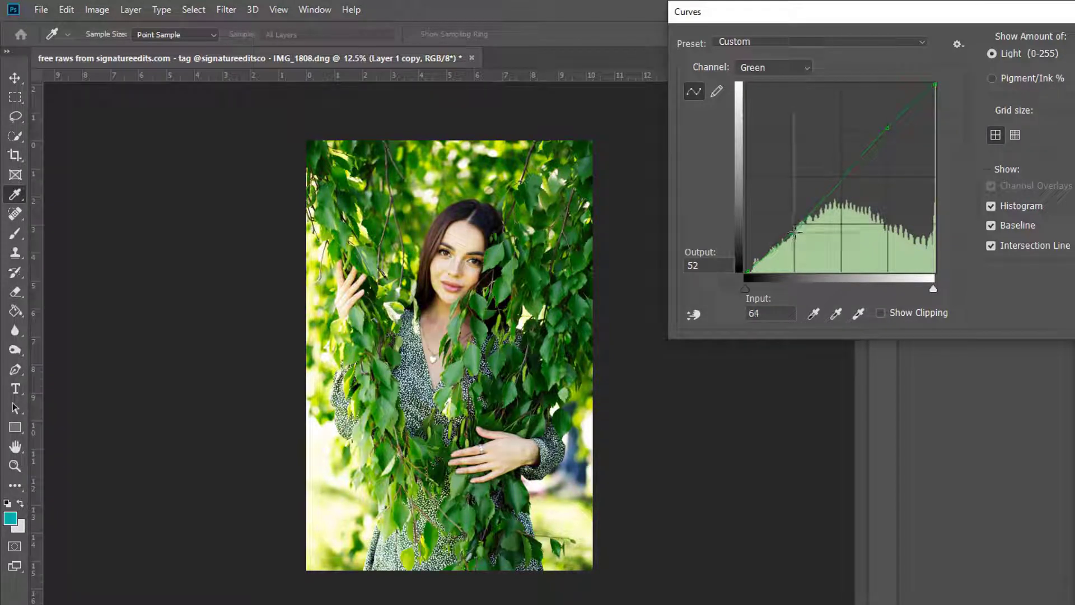
- Raise the Blue channel's curve to output 195 at input 187, lower its shadow point slightly, and apply the Curves adjustment
click(782, 67)
click(753, 123)
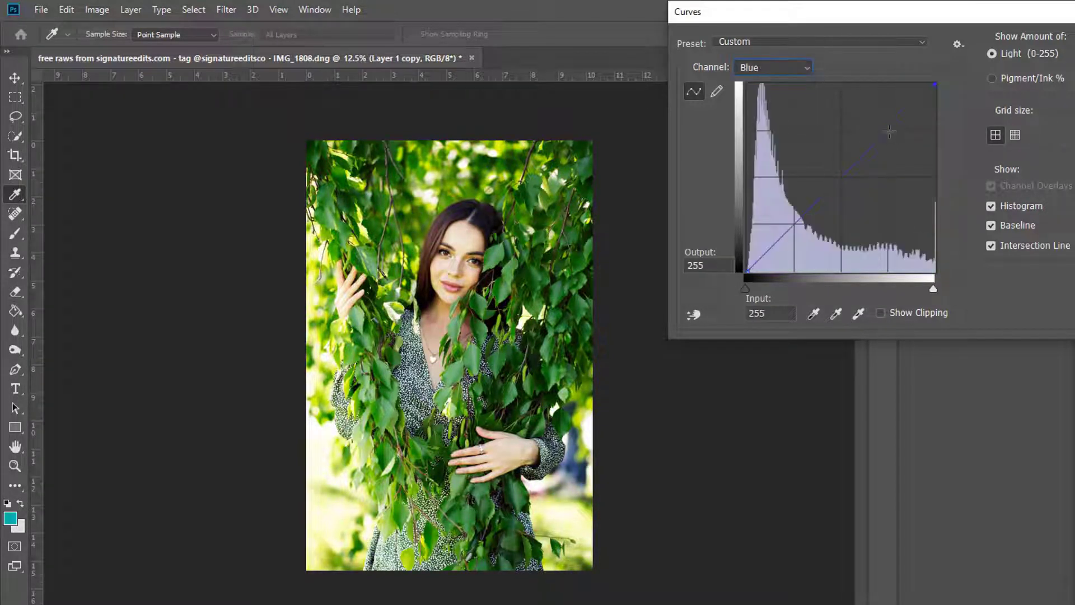
drag(885, 134, 886, 131)
click(793, 229)
drag(793, 229, 793, 231)
drag(886, 131, 885, 128)
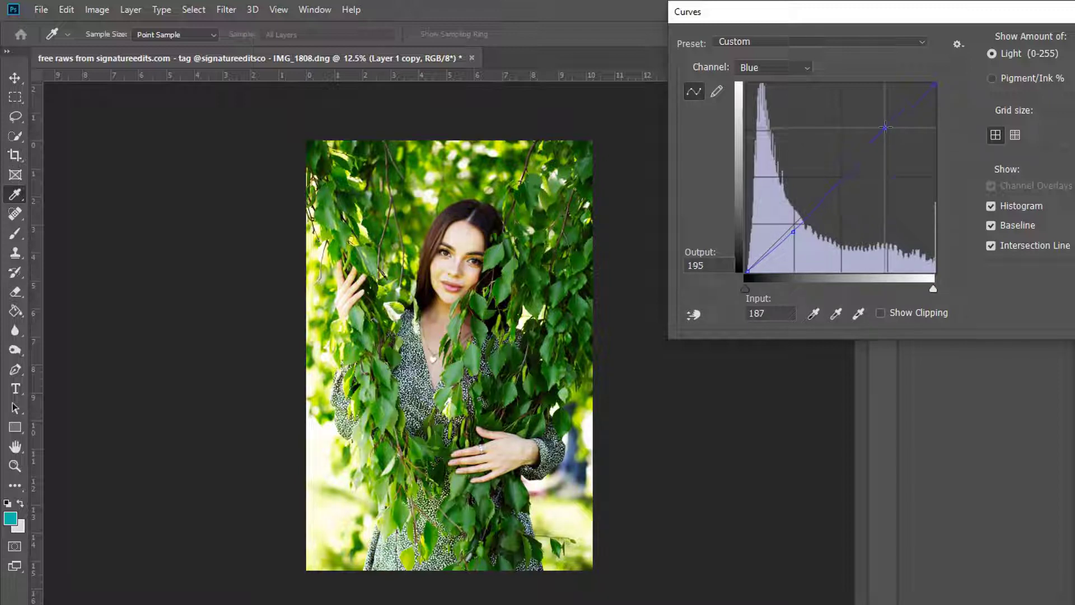
drag(957, 12, 855, 13)
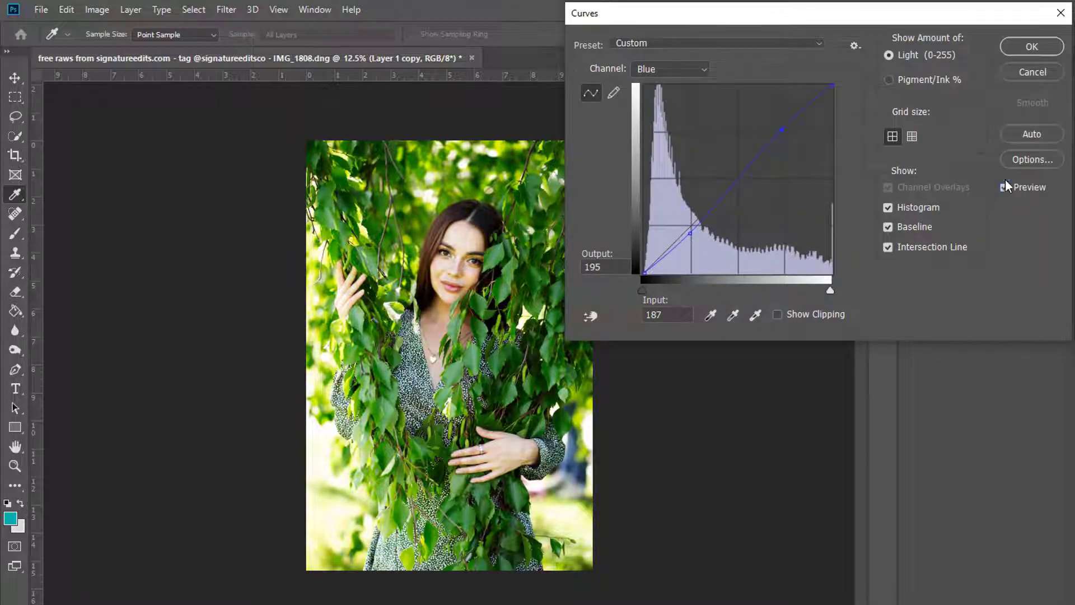
click(1027, 46)
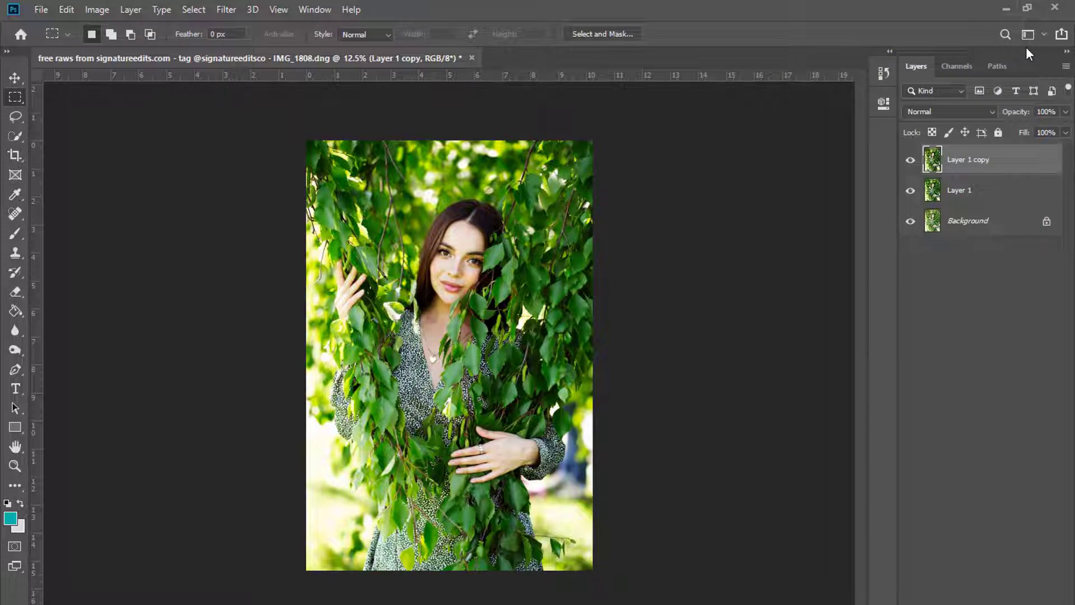
- Duplicate the layer and shift the new copy's midtones toward red and magenta with a Color Balance adjustment
key(ctrl+j)
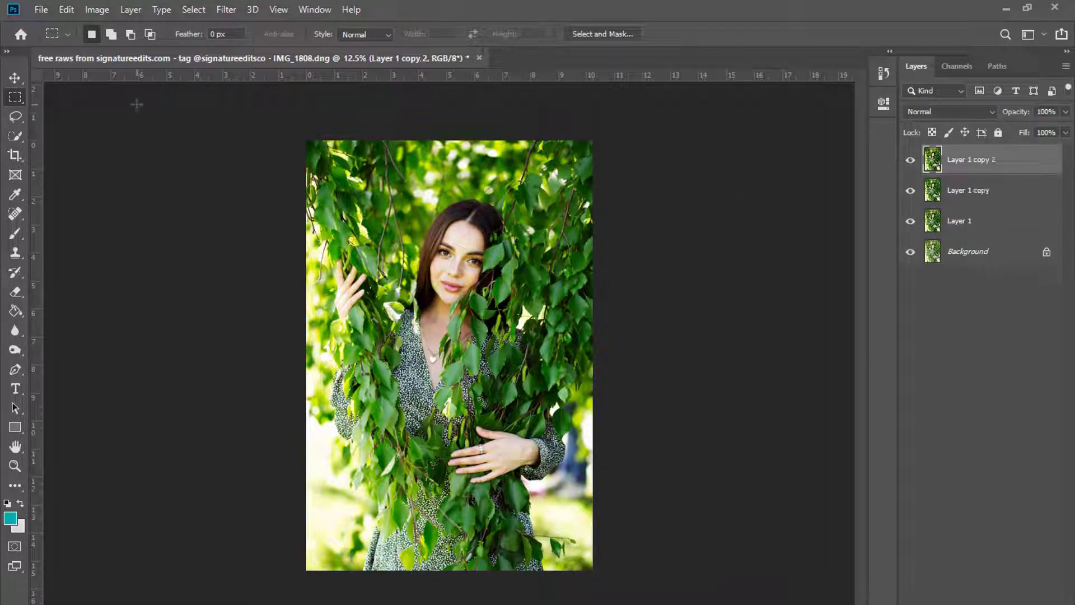
click(96, 10)
mouse_move(120, 49)
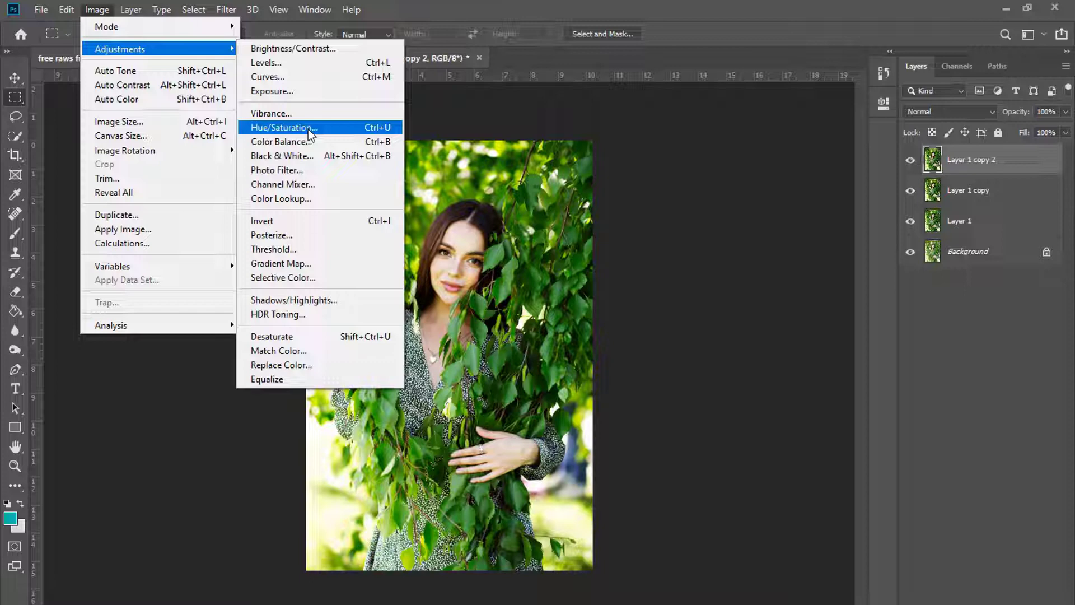
click(280, 142)
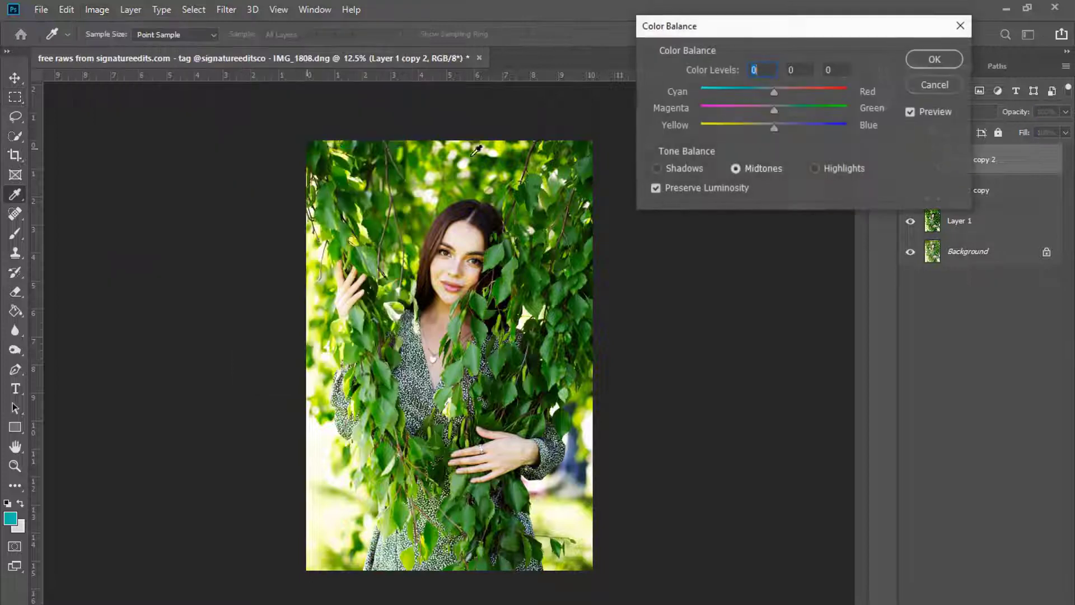
drag(784, 92, 768, 110)
click(932, 59)
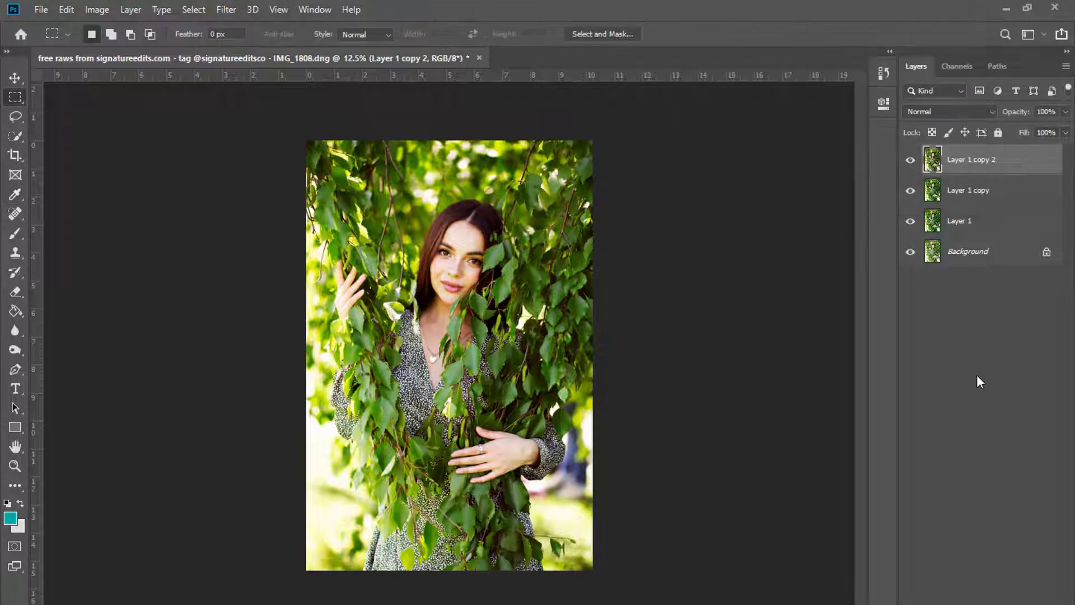
- Add an inverted black mask to Layer 1 copy 2 and paint the color adjustment back over the face with a white brush
click(967, 604)
key(ctrl+i)
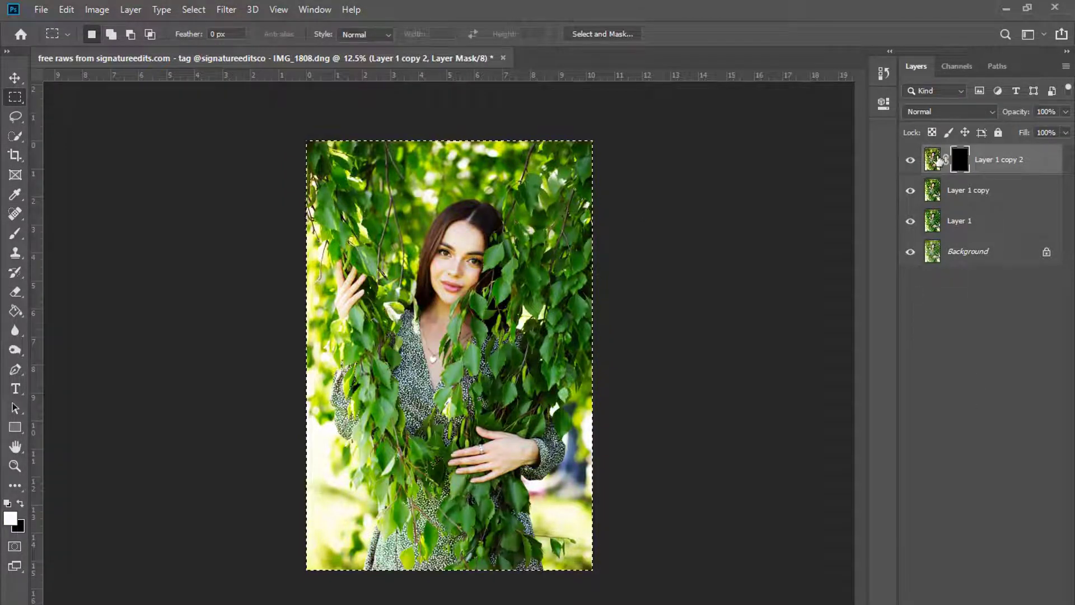
key(ctrl+plus)
key(b)
key(bracketright)
mouse_move(469, 193)
mouse_down()
mouse_move(443, 259)
mouse_move(472, 188)
mouse_move(481, 234)
mouse_move(426, 310)
mouse_move(470, 170)
mouse_up()
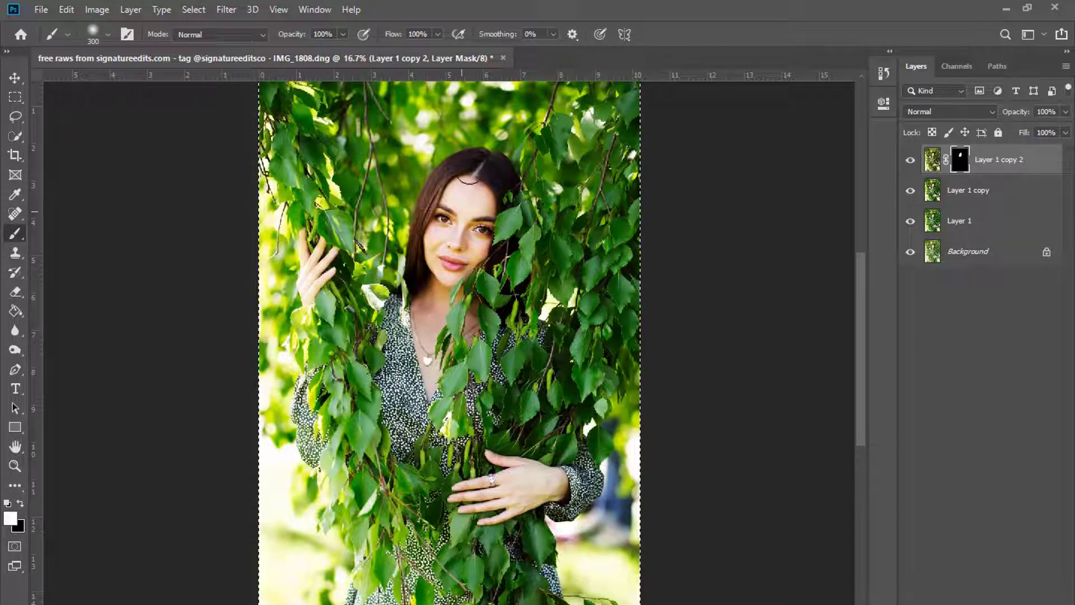
- Paint white on the mask over both hands with progressively smaller brush sizes, ending at 100
scroll(499, 180, down, 1)
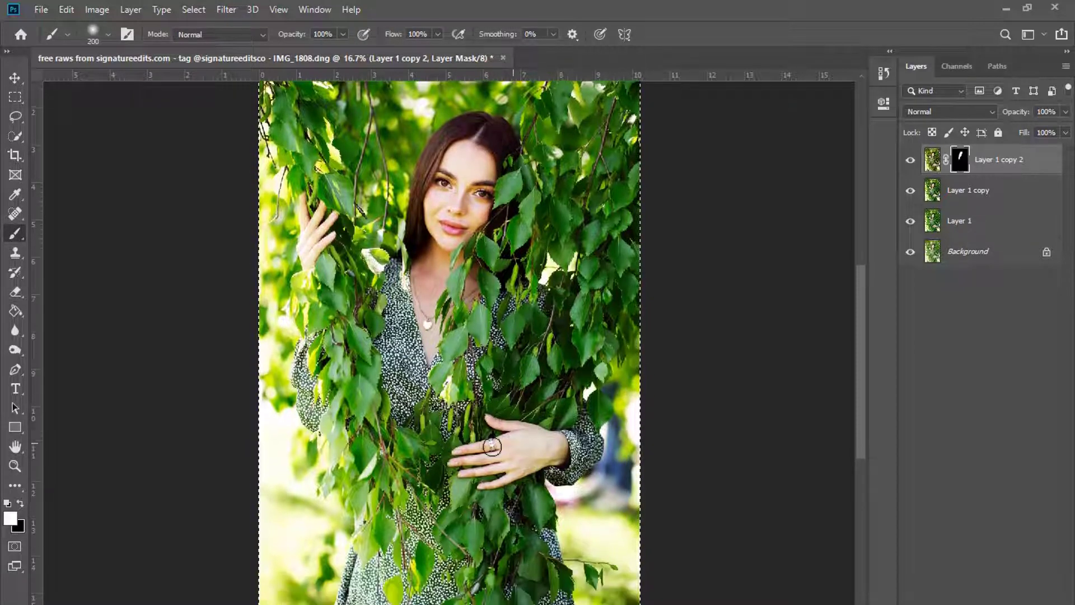
key(bracketleft)
key(bracketleft)
mouse_move(498, 430)
mouse_down()
mouse_move(549, 443)
mouse_move(513, 469)
mouse_move(553, 456)
mouse_move(556, 442)
mouse_up()
key(bracketleft)
key(bracketleft)
key(bracketleft)
mouse_move(307, 257)
mouse_down()
mouse_move(317, 237)
mouse_move(313, 247)
mouse_up()
- Compare the image without the masked layer, clear the selection, and set Layer 1 copy 2's opacity to 75%
click(911, 161)
click(910, 161)
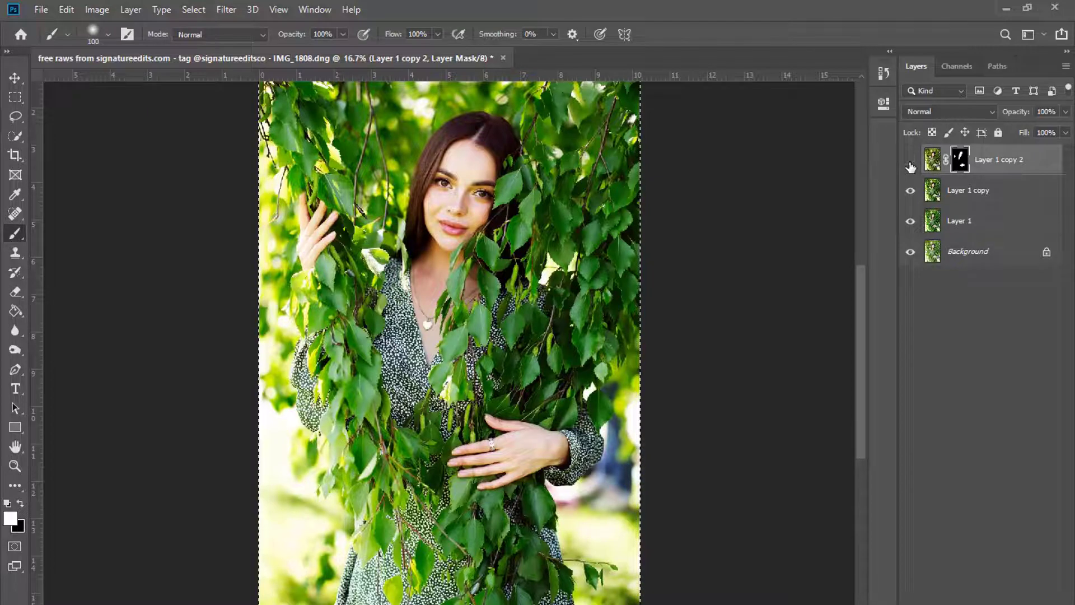
click(911, 161)
click(933, 165)
click(16, 98)
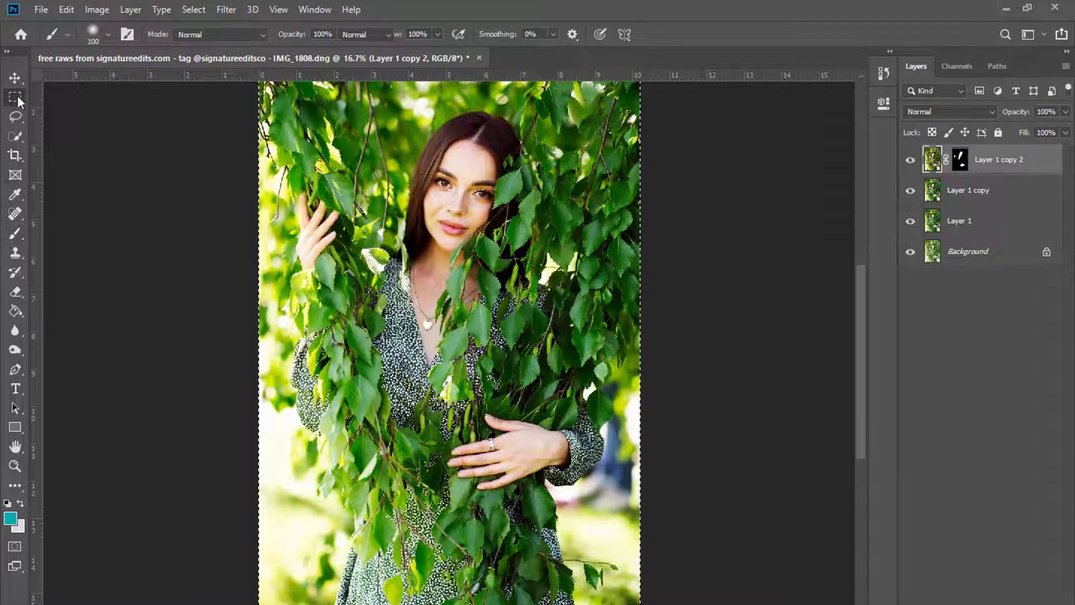
click(113, 167)
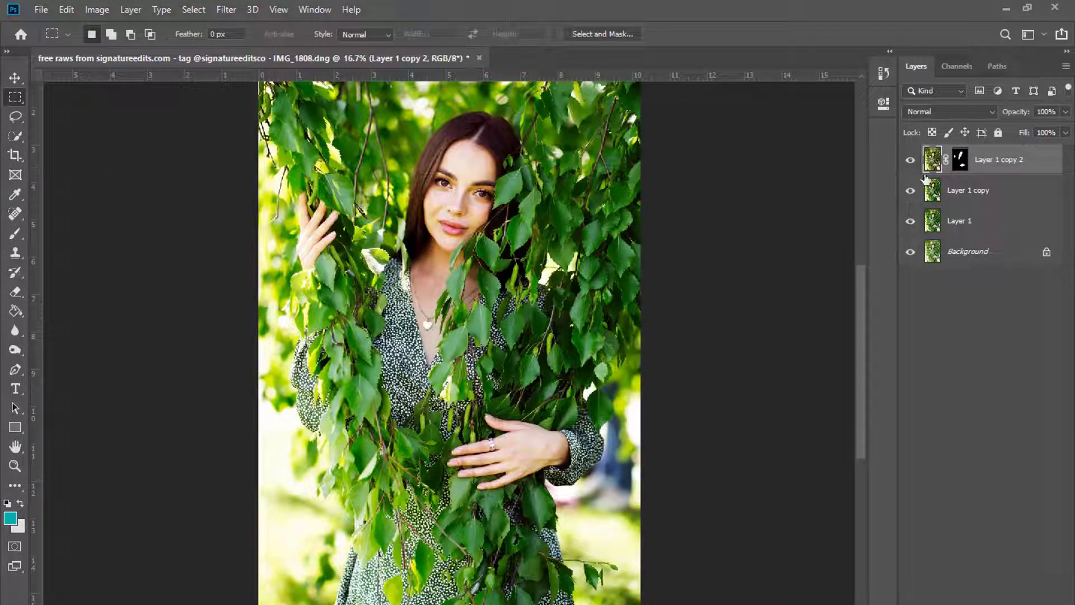
click(1065, 112)
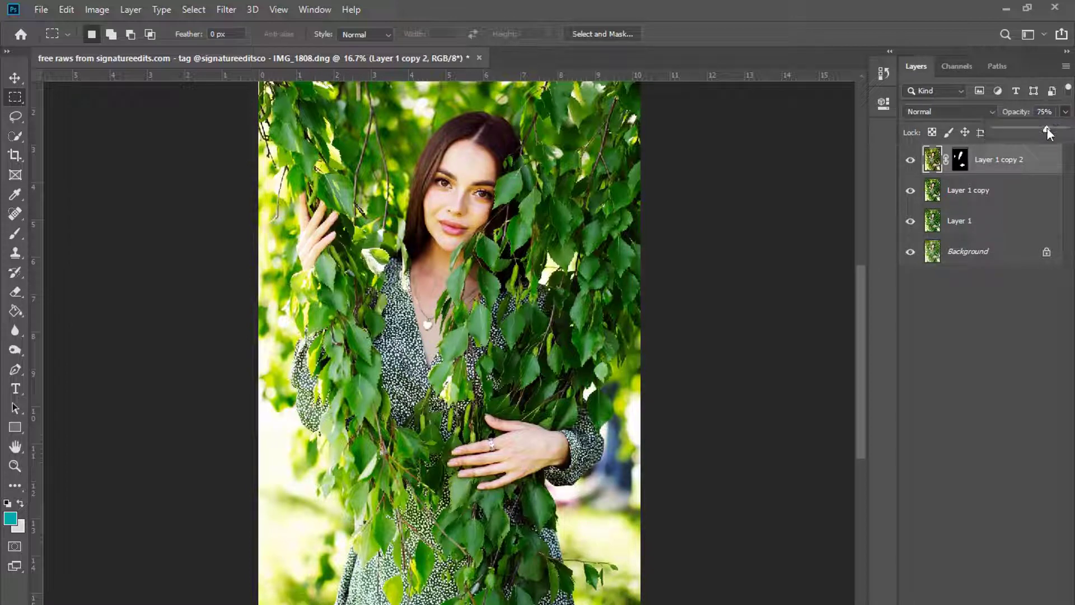
- Merge Layer 1 copy 2 with Layer 1 copy
ctrl+click(966, 189)
right_click(966, 189)
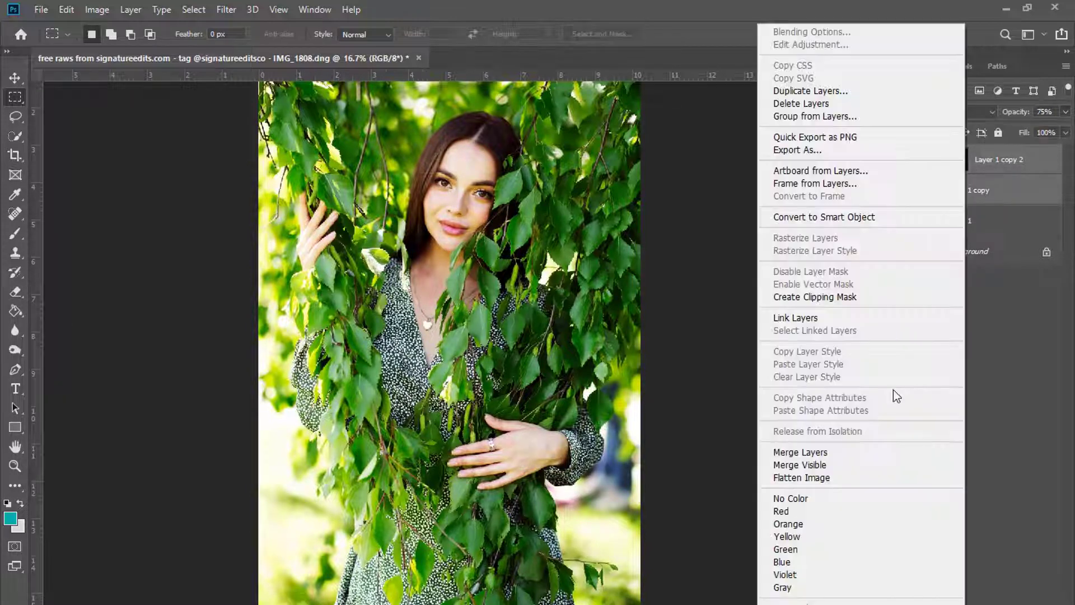
click(890, 452)
- Hide Layer 1 and toggle the merged layer's visibility to compare the edit with the original background
drag(912, 191, 910, 163)
click(910, 162)
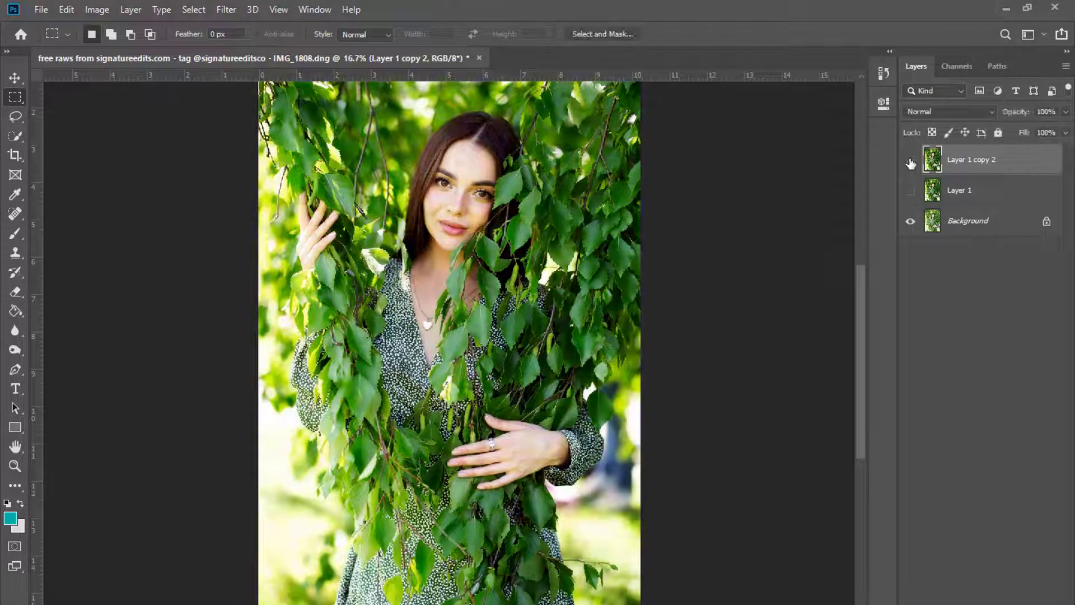
click(911, 162)
click(910, 162)
click(911, 162)
click(911, 162)
- Duplicate the merged layer and, in Hue/Saturation on the copy, set the Yellows to hue -10 and saturation -31
key(ctrl+plus)
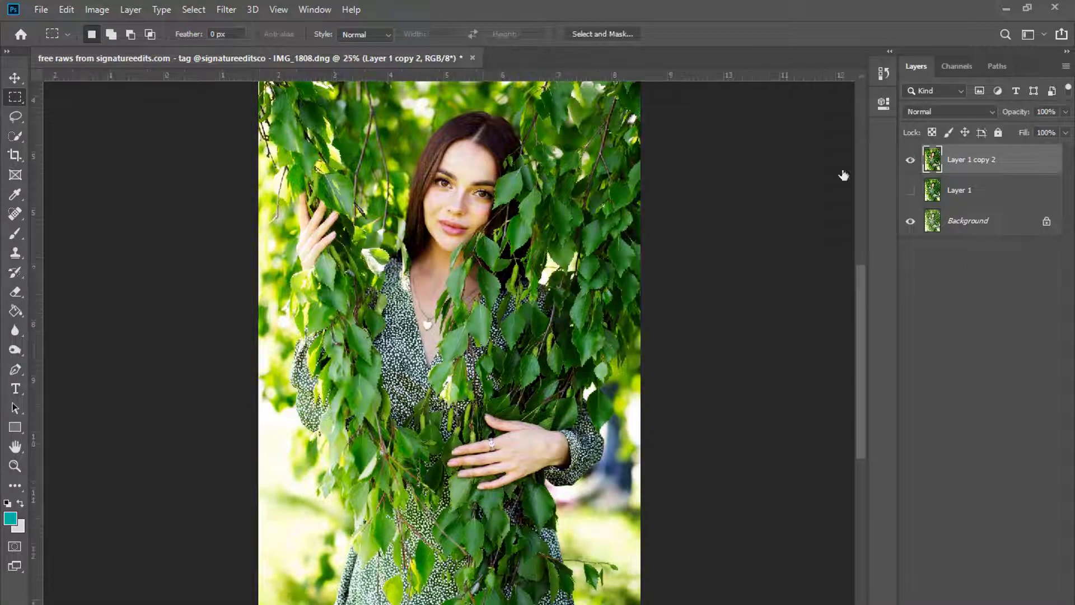
key(ctrl+j)
key(ctrl+minus)
click(96, 9)
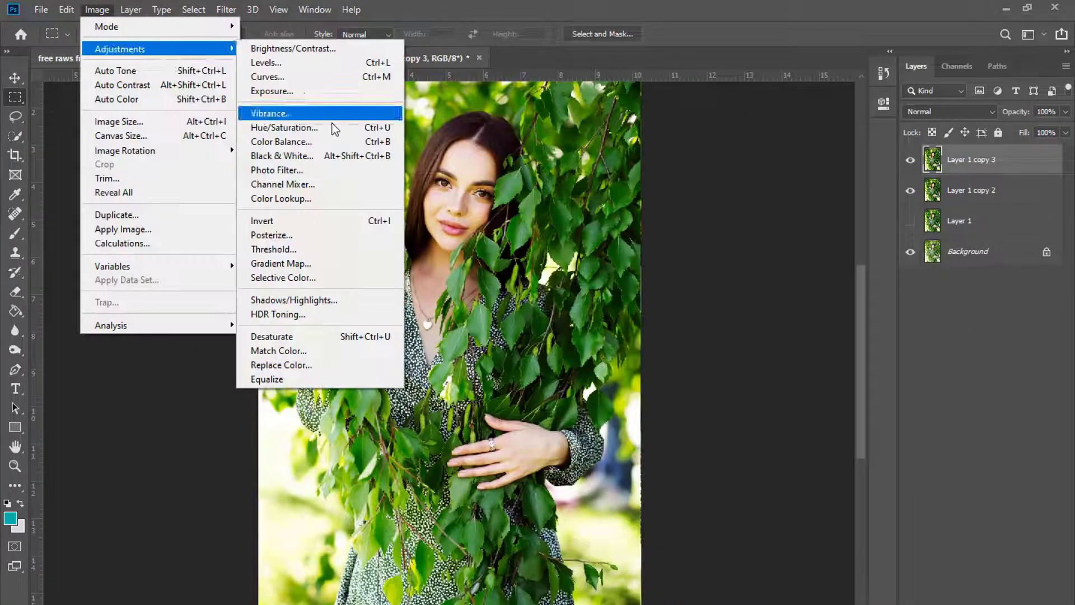
click(335, 128)
click(702, 71)
click(697, 108)
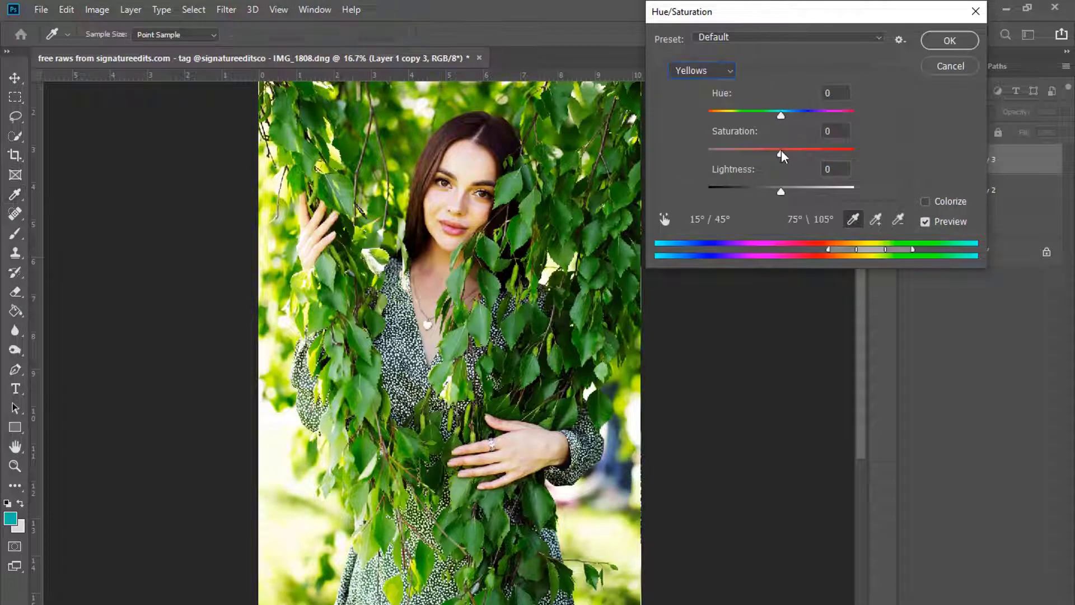
drag(780, 151, 766, 153)
drag(781, 115, 774, 116)
drag(765, 153, 759, 156)
drag(774, 114, 774, 118)
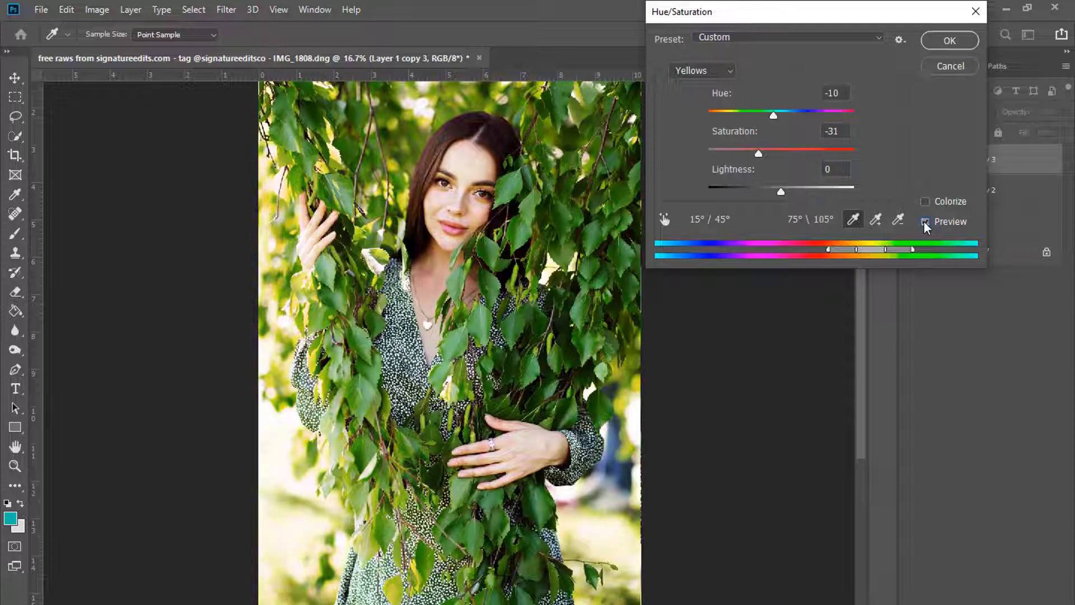
- Compare the face close up with the Hue/Saturation preview off and on, and apply the adjustment
key(ctrl+plus)
drag(861, 346, 856, 292)
key(ctrl+plus)
key(ctrl+plus)
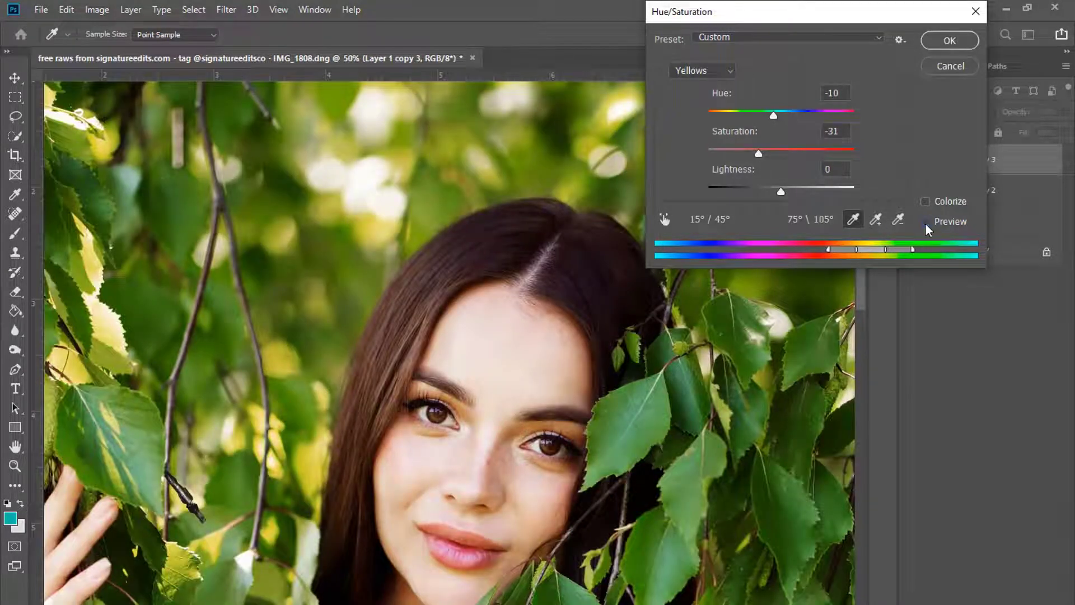
click(925, 223)
click(926, 223)
click(925, 223)
click(925, 223)
click(925, 223)
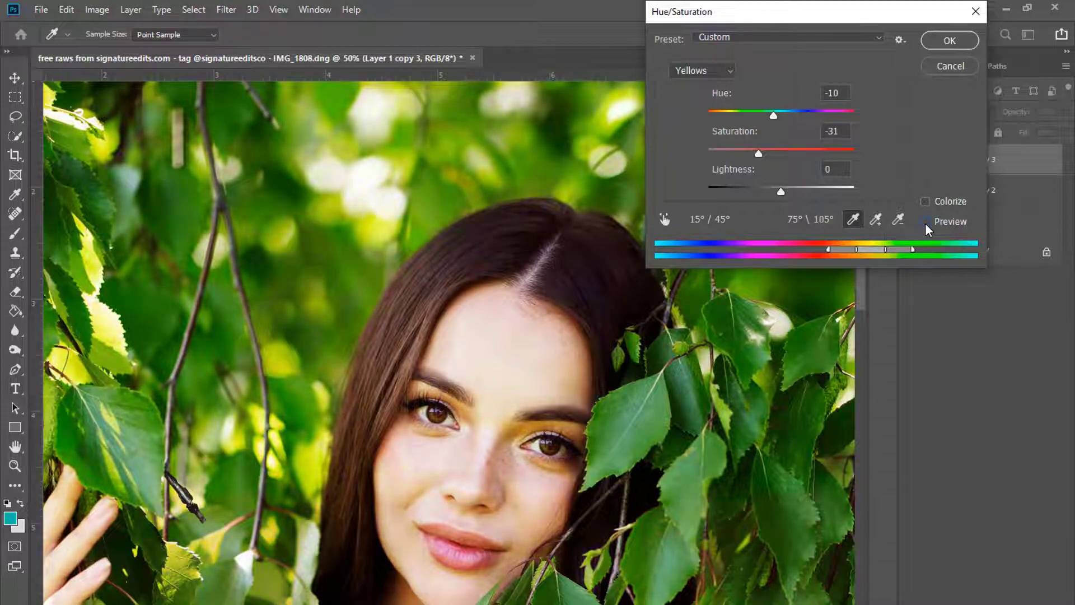
click(925, 223)
click(925, 223)
click(925, 223)
click(948, 42)
- Add a layer mask to Layer 1 copy 3 and invert it to black
scroll(706, 275, down, 2)
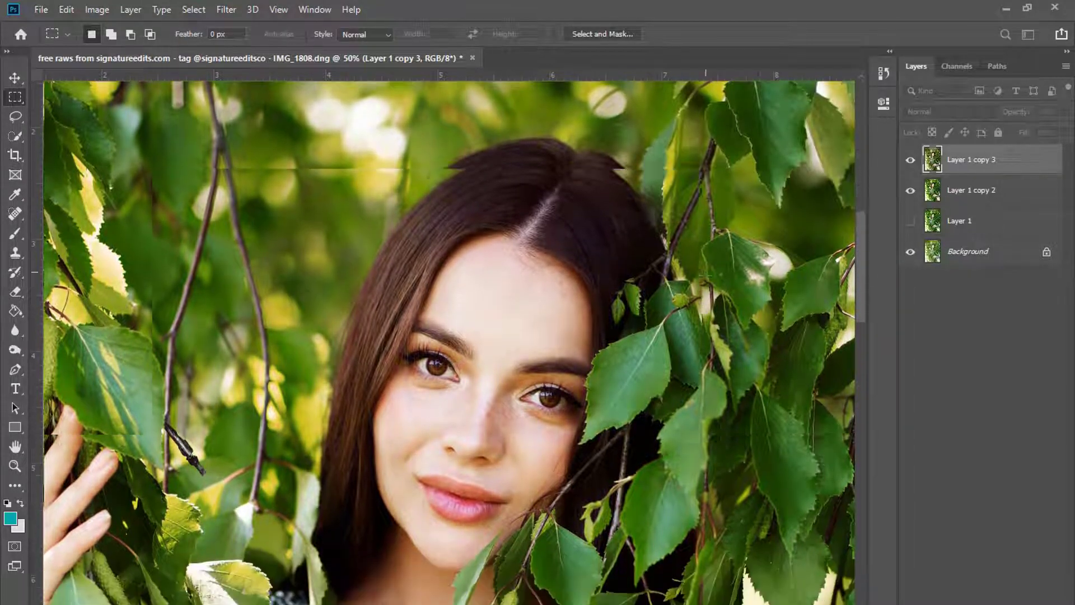
key(ctrl+minus)
click(965, 603)
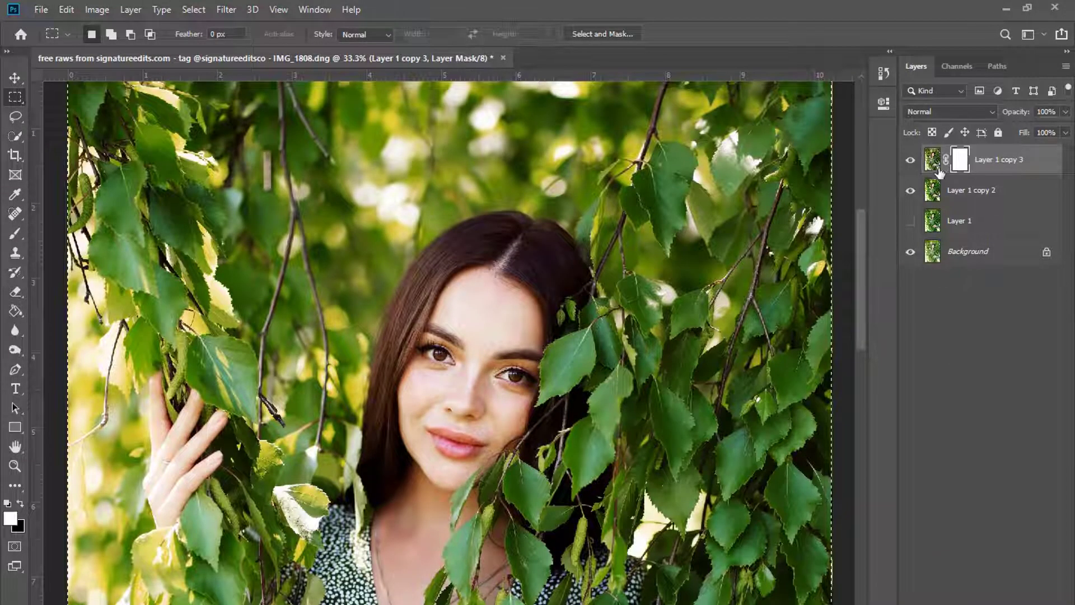
key(ctrl+i)
- Paint white on the Layer 1 copy 3 mask over the forehead, cheeks and mouth with a soft brush of about 200 to 250 px
key(b)
key(bracketright)
key(bracketright)
key(bracketright)
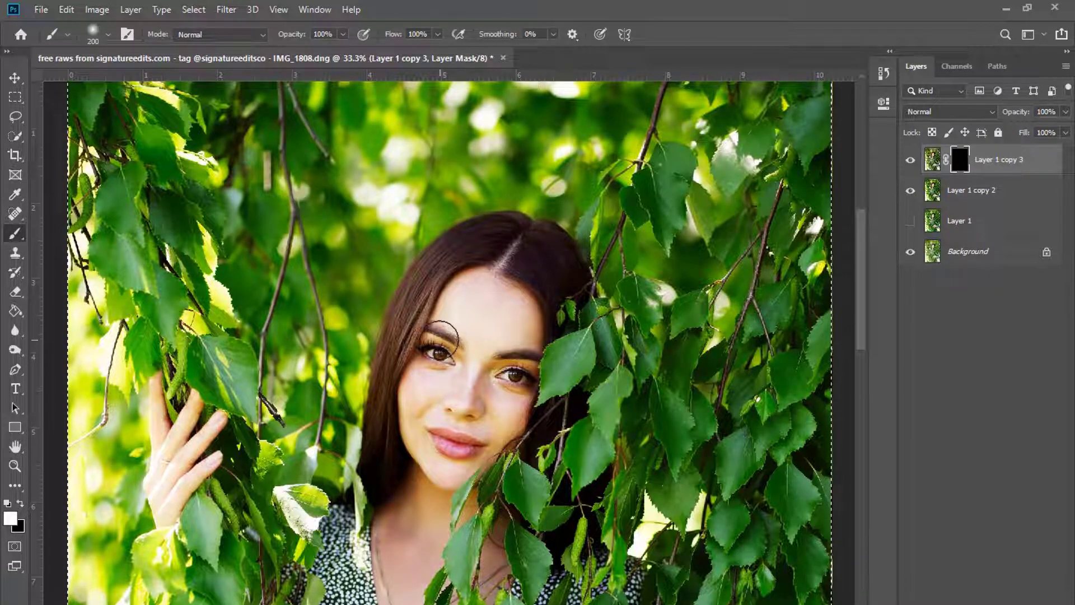
mouse_move(435, 377)
mouse_down()
mouse_move(501, 388)
mouse_move(519, 351)
mouse_move(489, 376)
mouse_move(509, 354)
mouse_move(510, 300)
mouse_up()
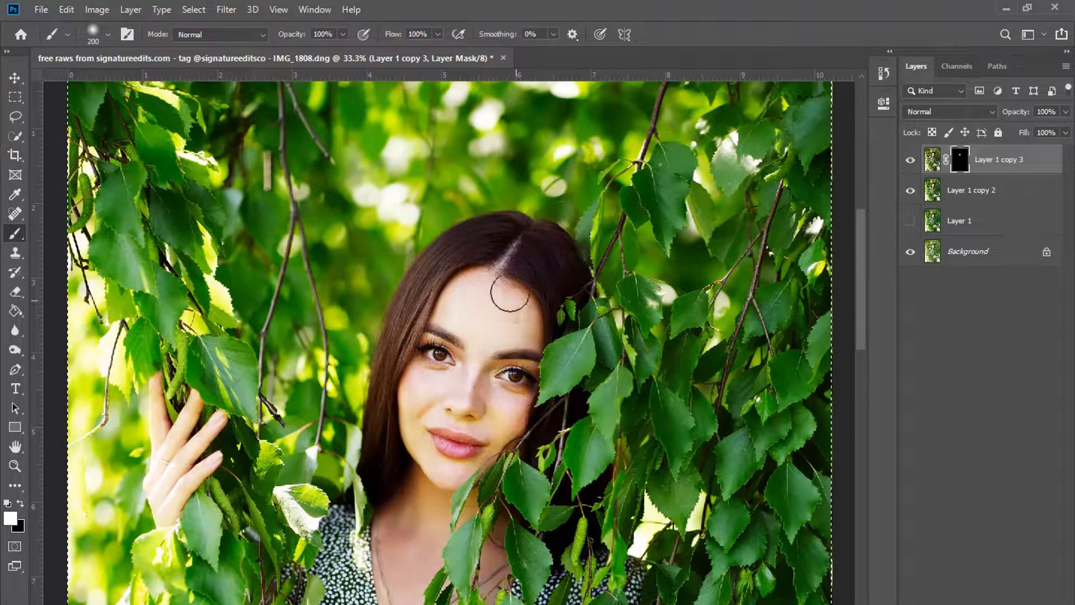
key(bracketright)
key(bracketright)
mouse_move(475, 382)
mouse_down()
mouse_move(426, 401)
mouse_move(442, 451)
mouse_move(502, 410)
mouse_up()
key(bracketleft)
key(bracketleft)
mouse_move(481, 447)
mouse_down()
mouse_move(441, 465)
mouse_move(426, 432)
mouse_up()
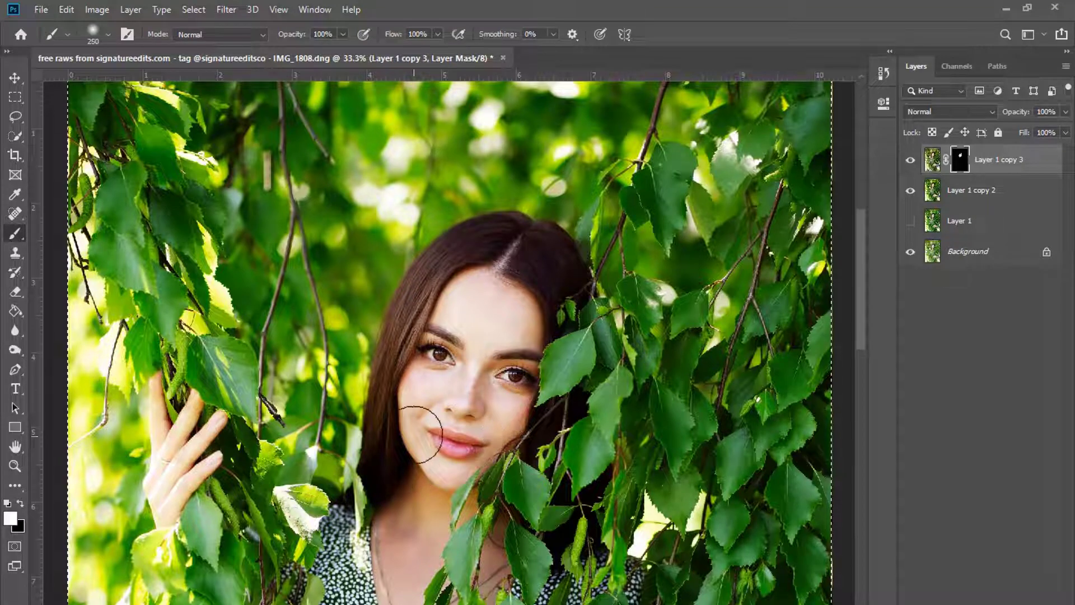
- Paint the Layer 1 copy 3 mask white over the neck and chest, reducing the brush to 100 px for the narrow areas
key(bracketright)
key(bracketright)
mouse_move(423, 499)
mouse_down()
mouse_move(396, 527)
mouse_move(434, 522)
mouse_up()
key(bracketleft)
key(bracketleft)
key(bracketleft)
key(bracketleft)
key(bracketleft)
key(bracketleft)
scroll(475, 518, down, 2)
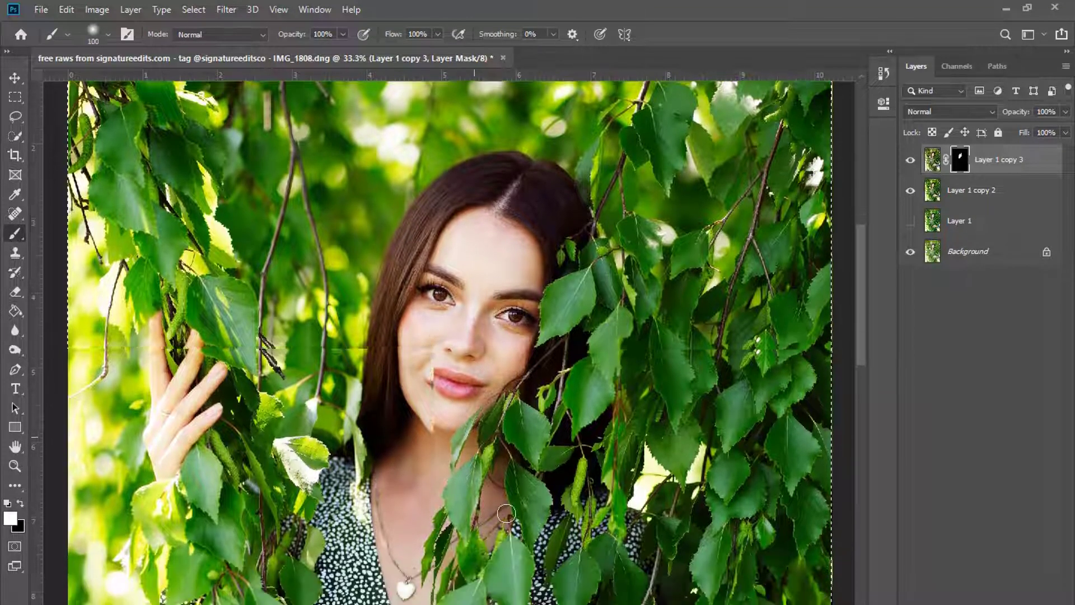
scroll(405, 470, down, 2)
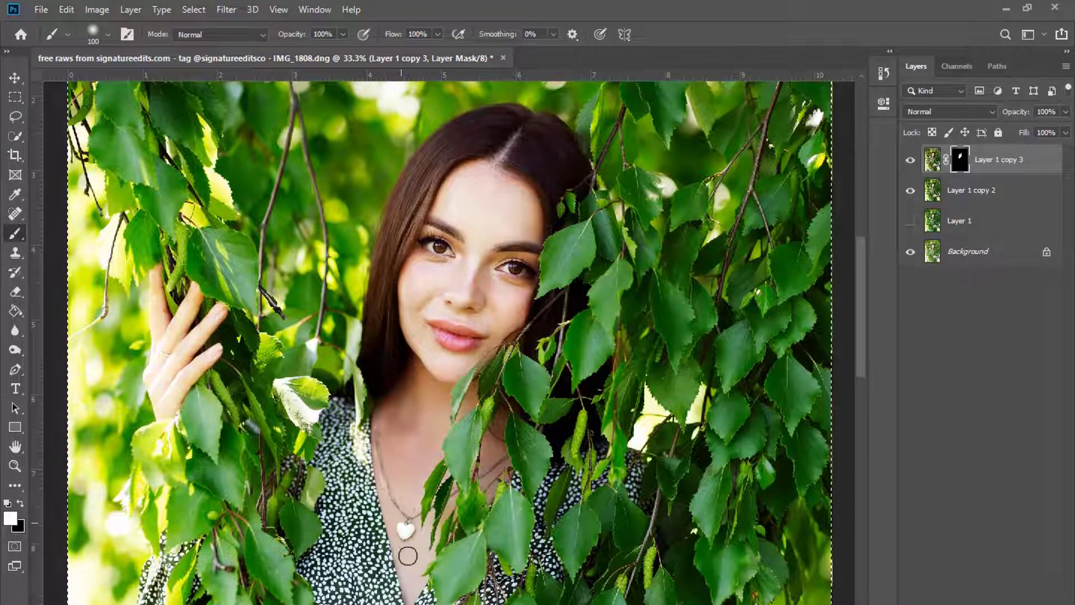
- Compare the skin with Layer 1 copy 3 hidden and shown, and touch up its mask over the face
click(910, 162)
click(910, 162)
click(910, 163)
click(910, 163)
mouse_move(423, 289)
mouse_down()
mouse_move(448, 298)
mouse_move(493, 259)
mouse_move(473, 235)
mouse_up()
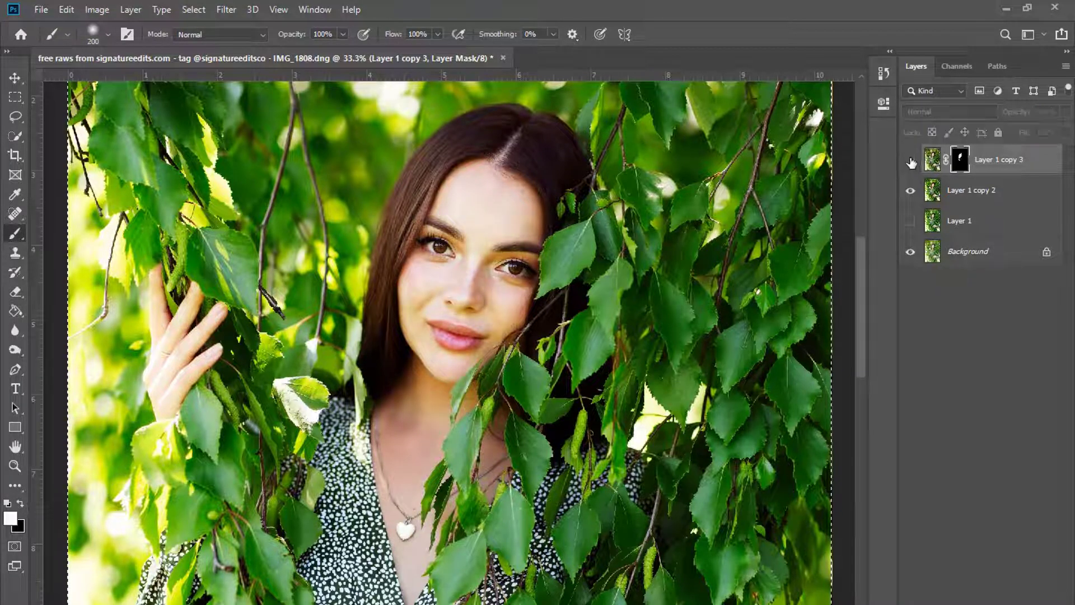
key(ctrl+minus)
key(m)
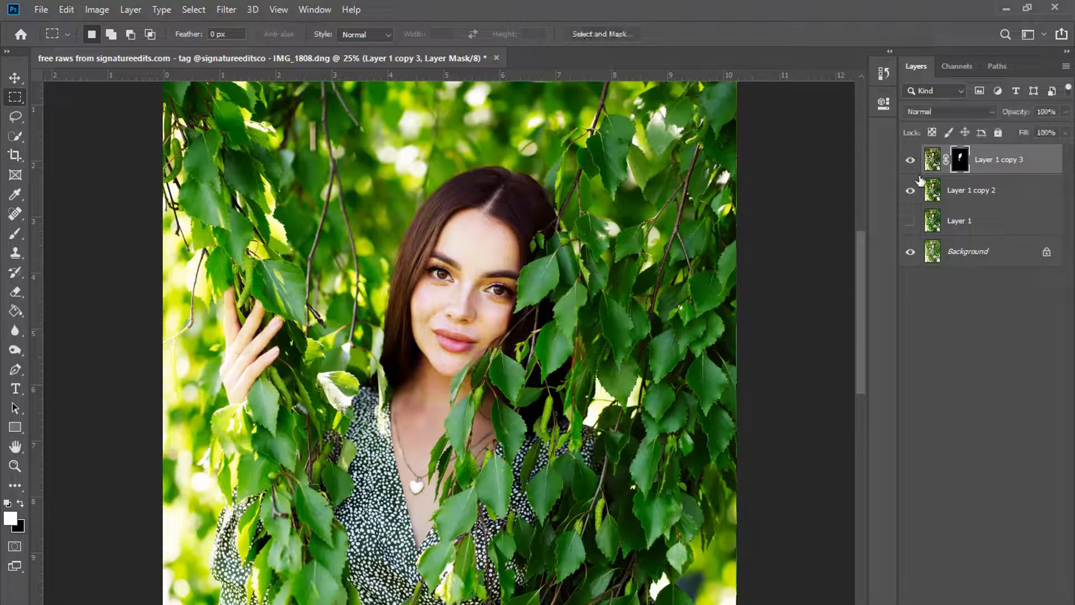
- Paint the skin correction onto the raised hand in the Layer 1 copy 3 mask
key(ctrl+plus)
key(b)
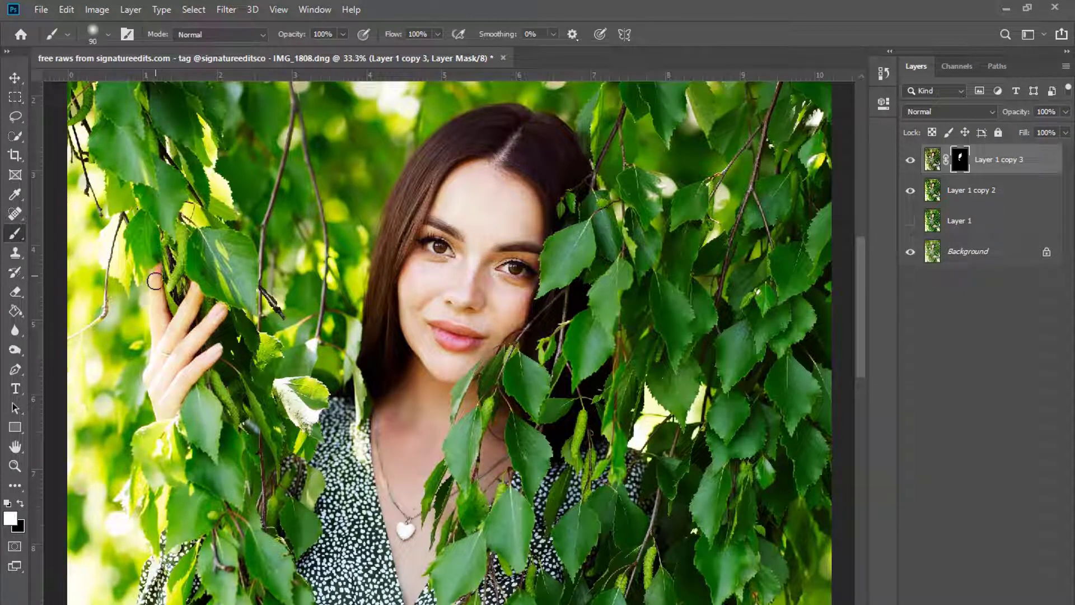
key(bracketright)
key(bracketright)
key(ctrl+minus)
key(ctrl+minus)
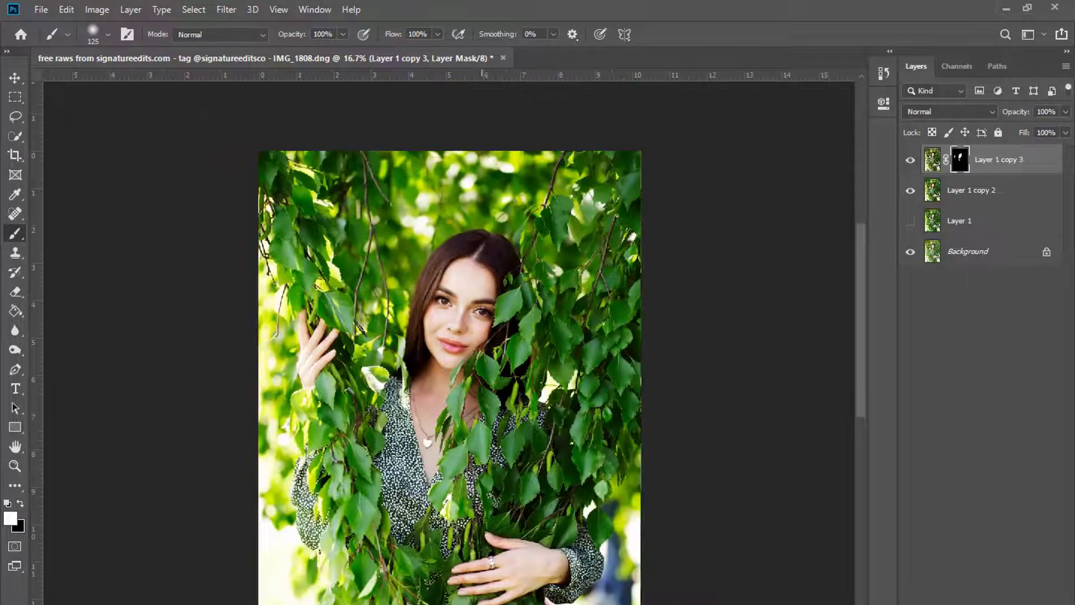
- Paint the Layer 1 copy 3 mask white over the lower hand and wrist resting on the dress
key(bracketright)
key(ctrl+plus)
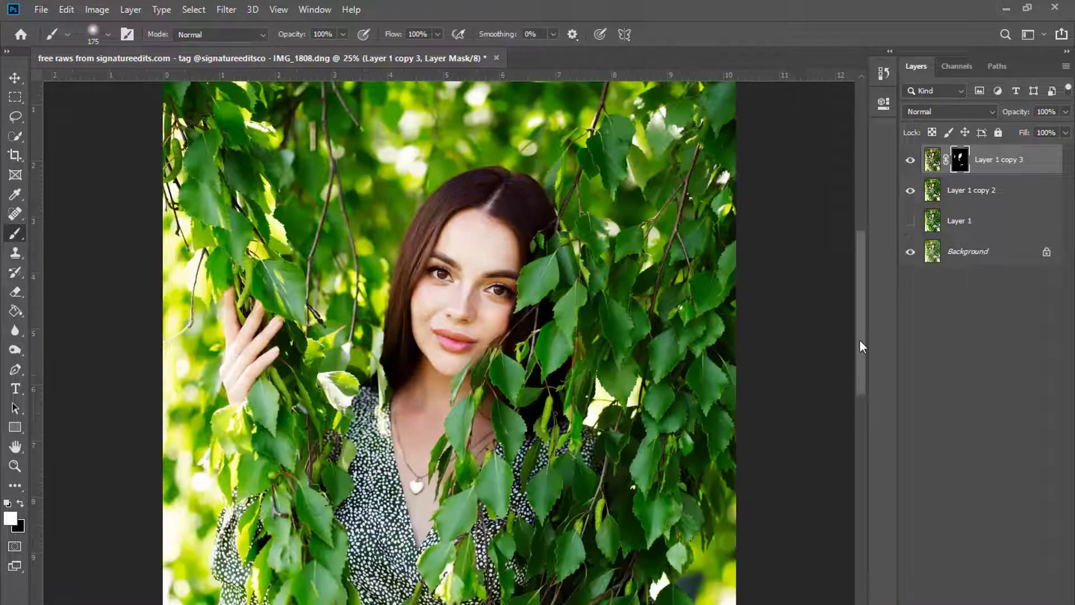
drag(862, 345, 861, 414)
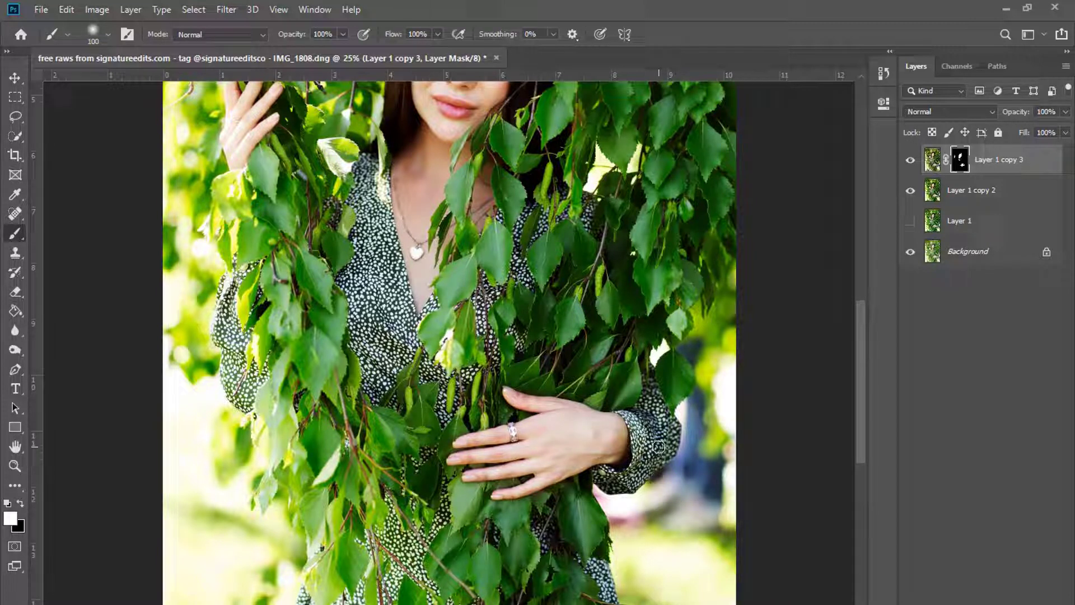
key(ctrl+plus)
key(bracketright)
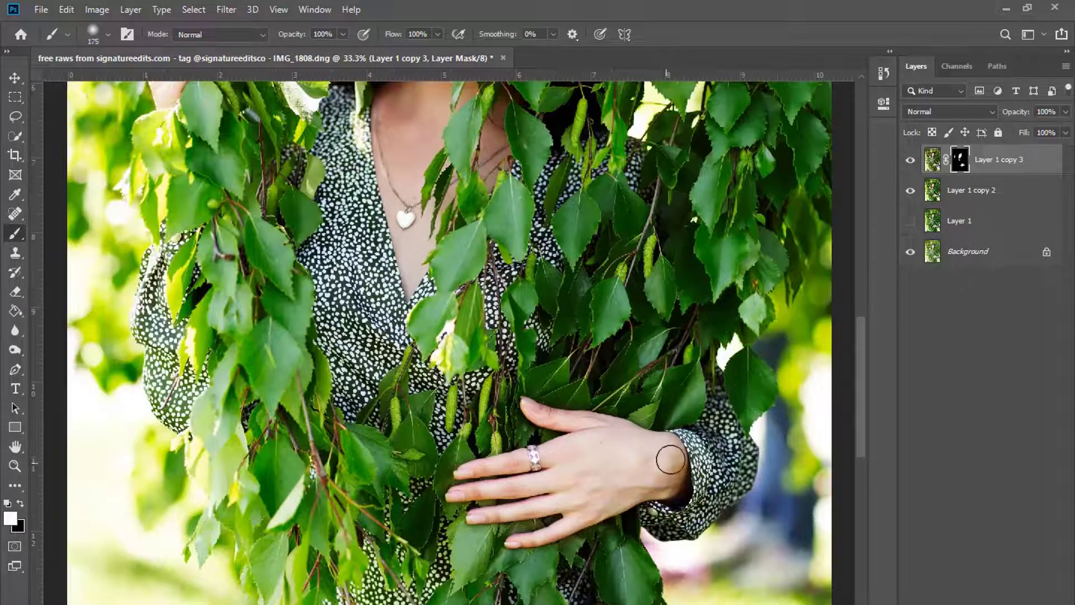
key(bracketright)
key(ctrl+minus)
key(ctrl+minus)
key(bracketleft)
scroll(665, 442, up, 2)
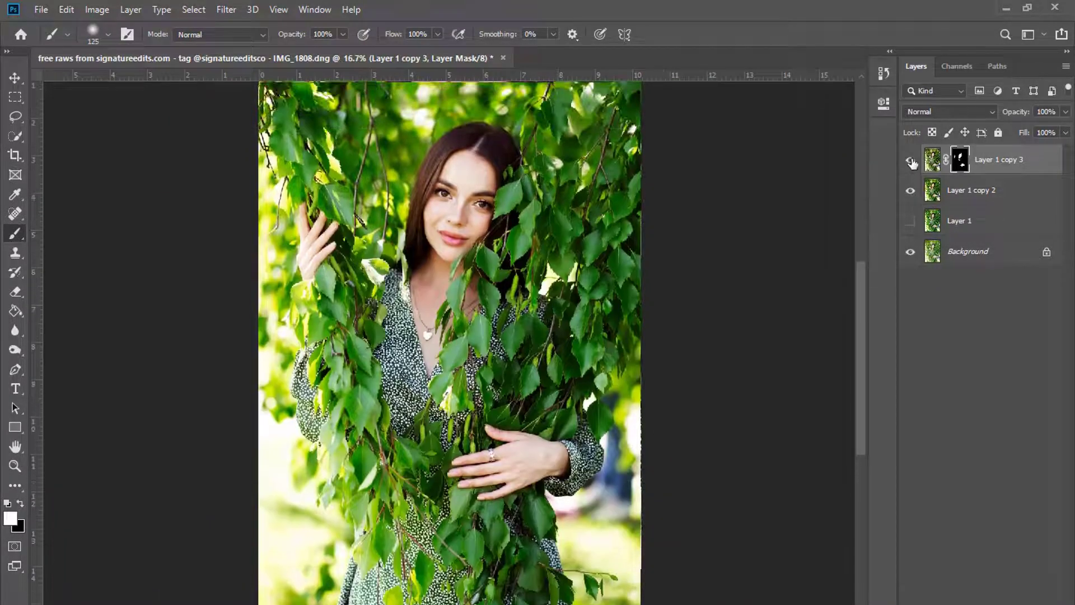
- Merge Layer 1 copy 3 with Layer 1 copy 2 and duplicate the merged layer
right_click(972, 192)
click(795, 449)
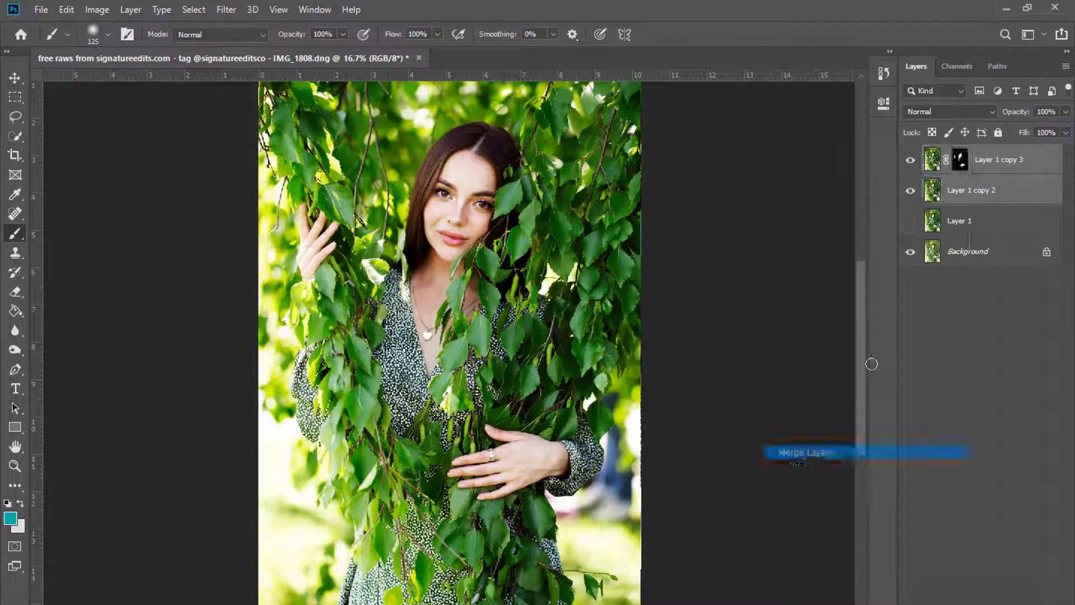
key(ctrl+j)
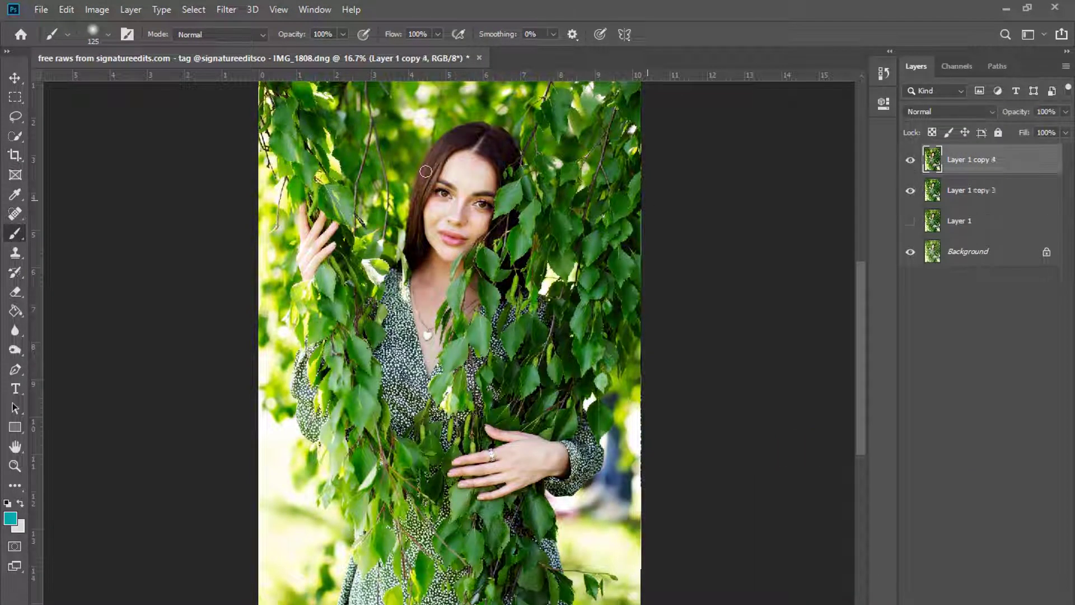
- Apply Brightness/Contrast with brightness 14 and contrast 12 to Layer 1 copy 4, and hide the result behind a black layer mask
click(97, 9)
mouse_move(115, 48)
click(280, 45)
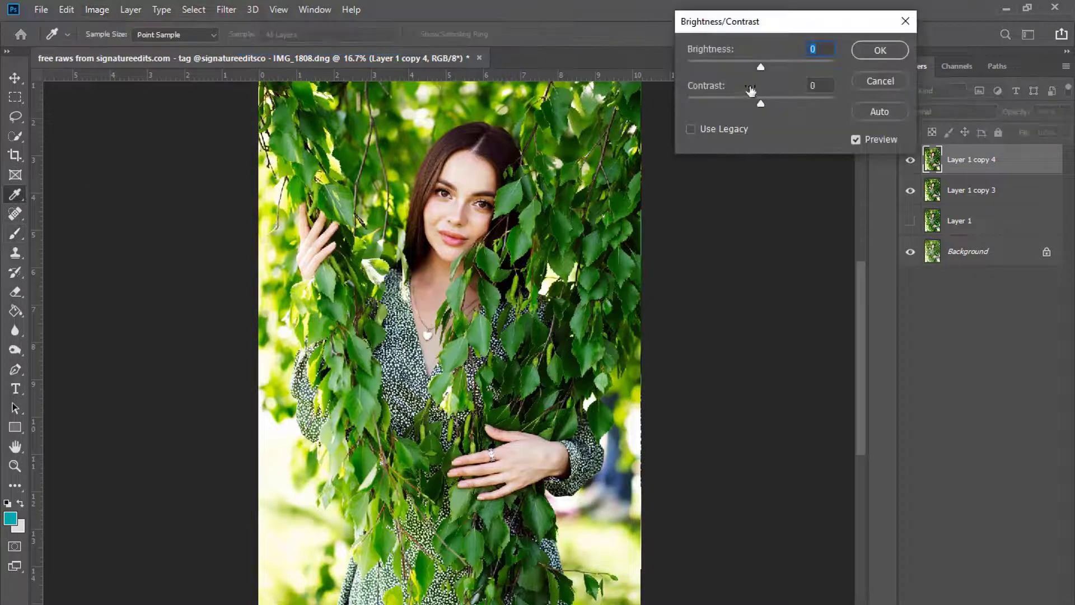
click(768, 66)
drag(766, 104, 770, 103)
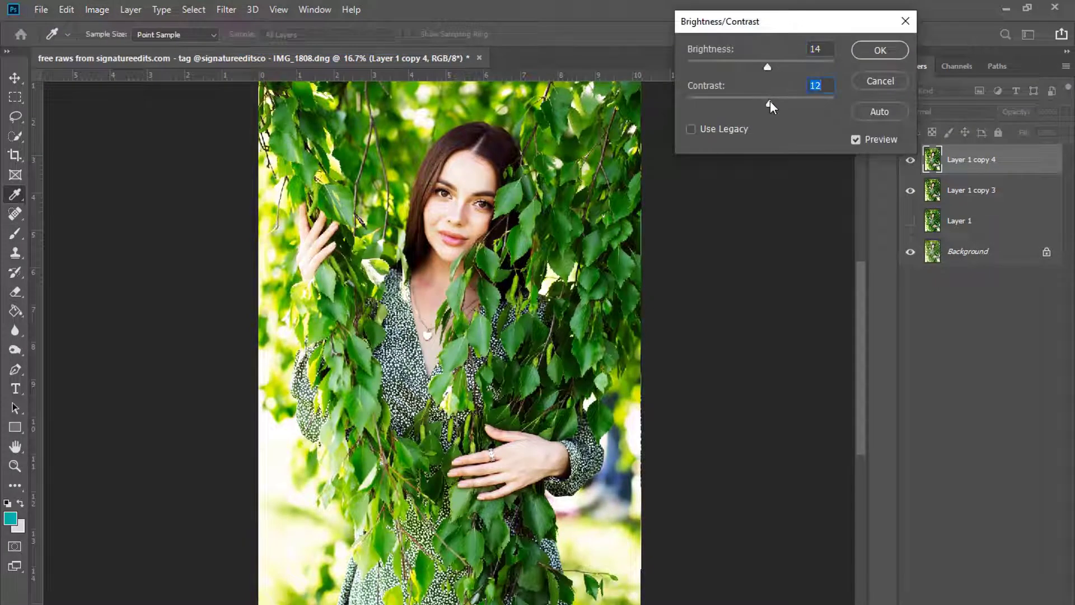
click(854, 55)
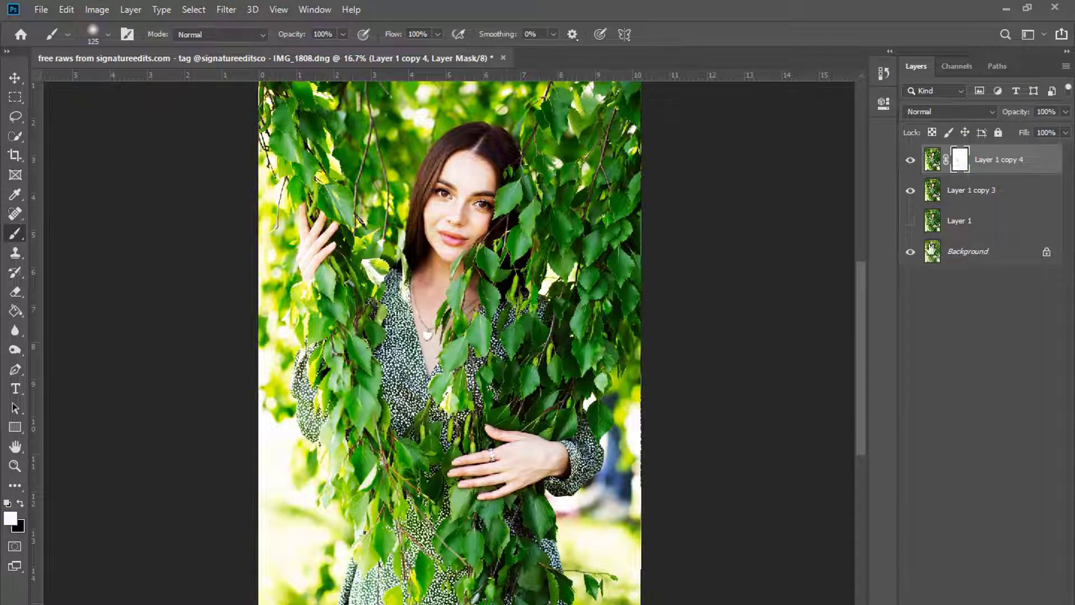
key(ctrl+i)
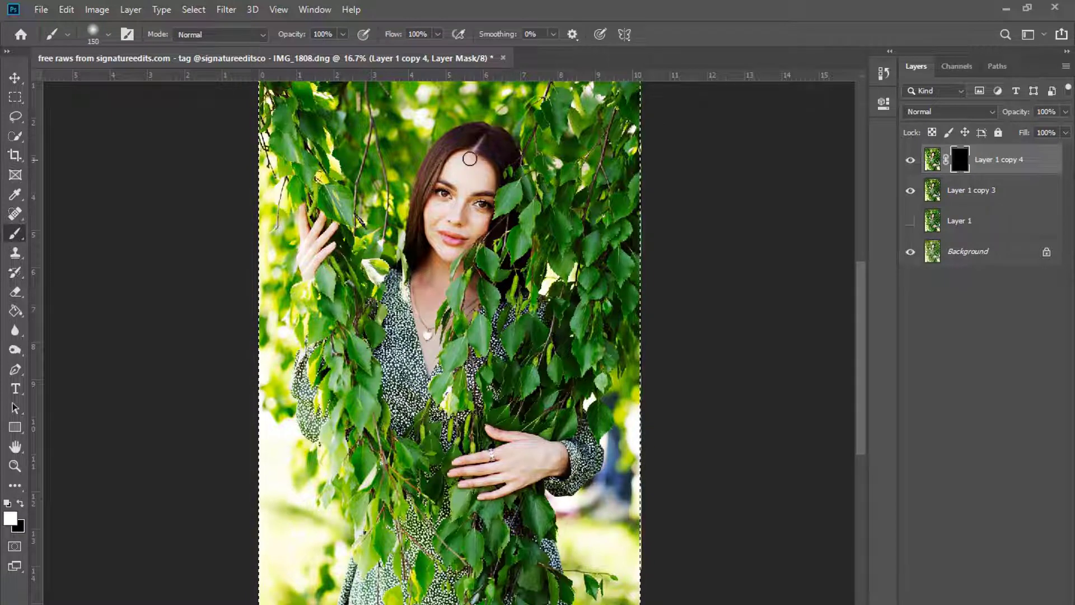
- Paint white on the Layer 1 copy 4 mask over the face, neck and chest with a soft brush of up to about 250 px
key(bracketright)
key(bracketright)
key(bracketright)
key(bracketright)
key(bracketright)
key(bracketright)
key(bracketleft)
key(bracketleft)
mouse_move(482, 139)
mouse_down()
mouse_move(434, 195)
mouse_move(460, 182)
mouse_move(442, 238)
mouse_move(475, 174)
mouse_move(453, 236)
mouse_move(475, 219)
mouse_move(505, 151)
mouse_up()
key(bracketleft)
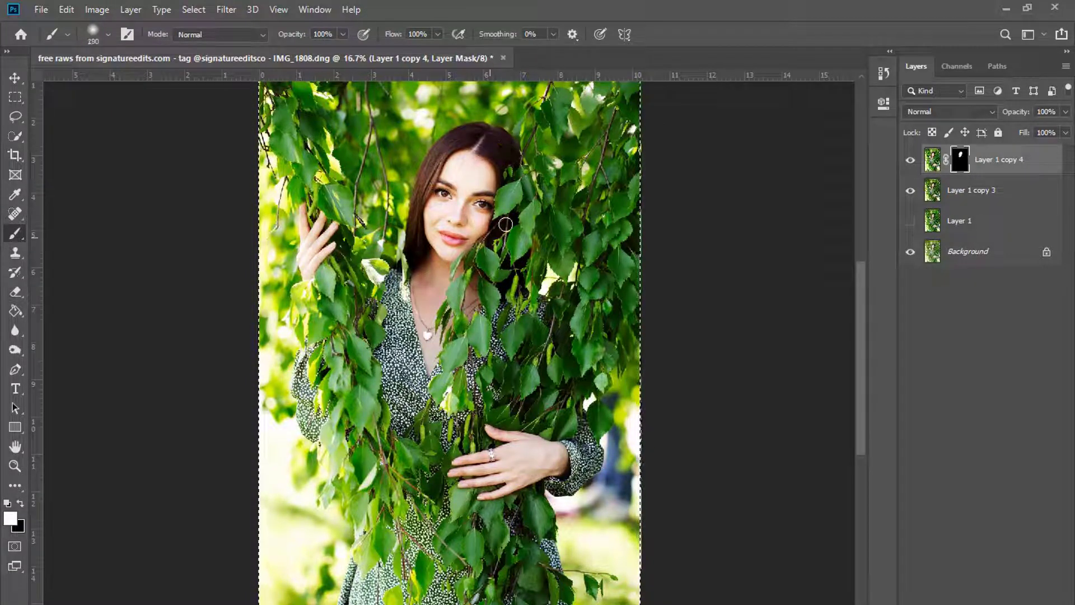
key(bracketright)
mouse_move(505, 224)
mouse_down()
mouse_move(441, 238)
mouse_move(433, 305)
mouse_move(417, 313)
mouse_move(395, 285)
mouse_move(411, 393)
mouse_move(437, 371)
mouse_move(435, 416)
mouse_up()
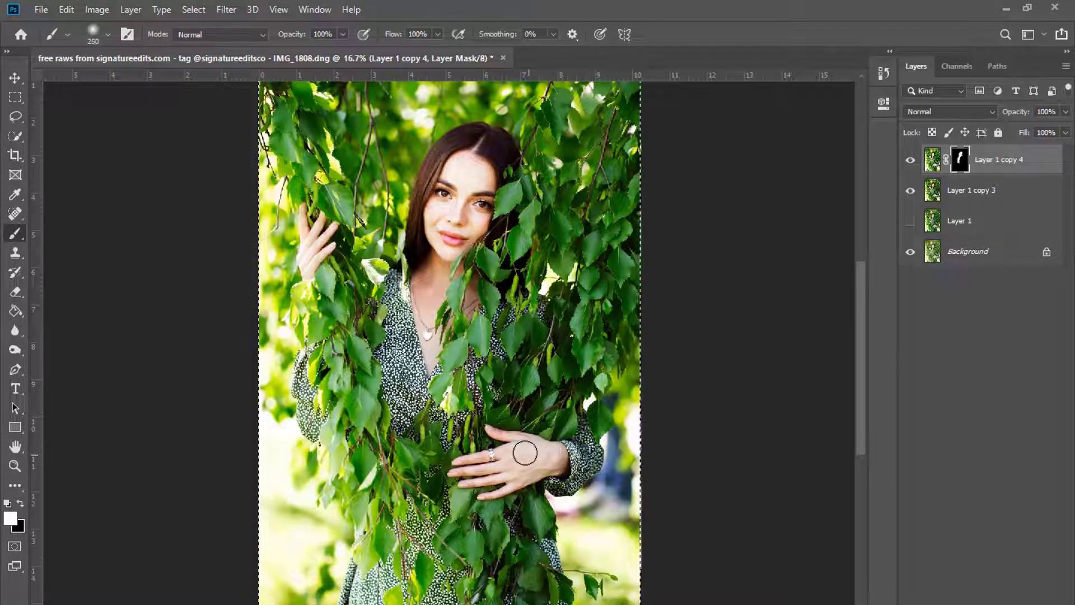
- Paint the brightening onto the lower hand and wrist in the Layer 1 copy 4 mask
key(bracketleft)
drag(524, 453, 584, 447)
key(bracketright)
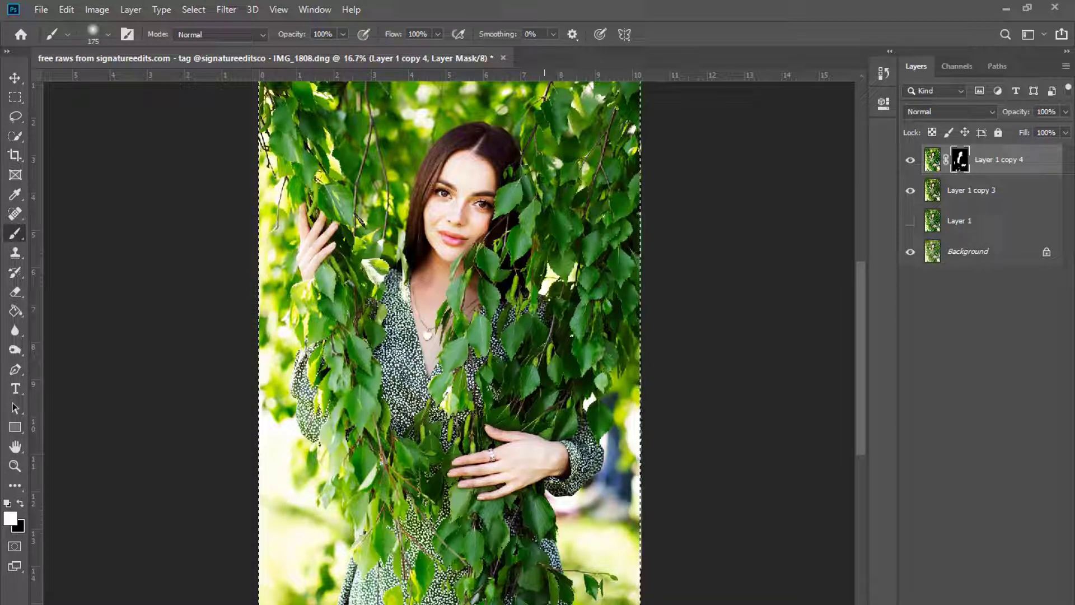
- Compare the image with Layer 1 copy 4 hidden and shown, and reduce the layer's opacity to 73%
click(910, 160)
click(910, 160)
click(910, 160)
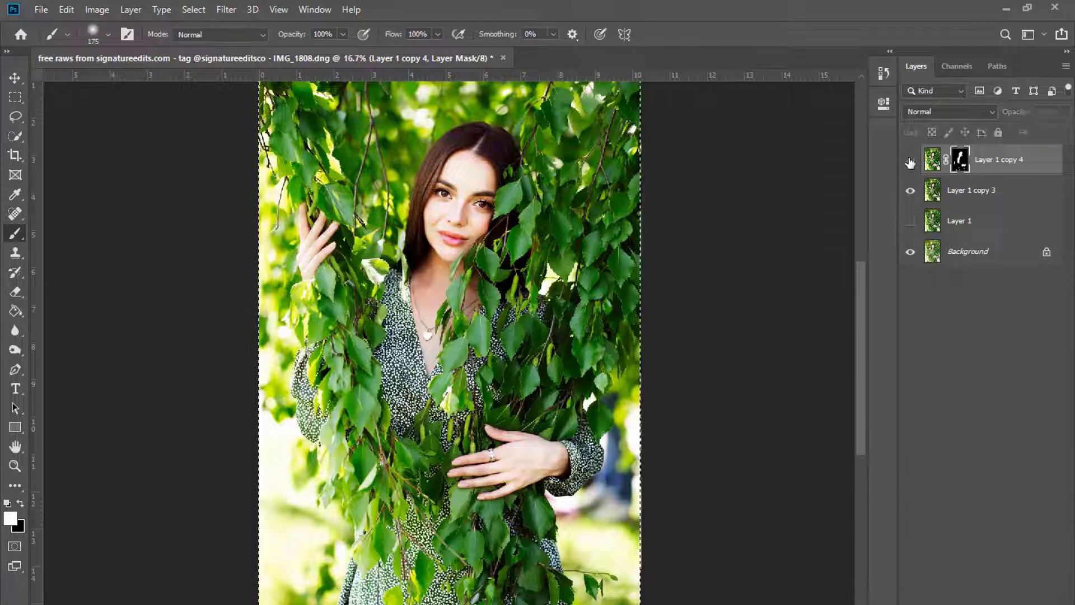
click(910, 160)
click(1066, 112)
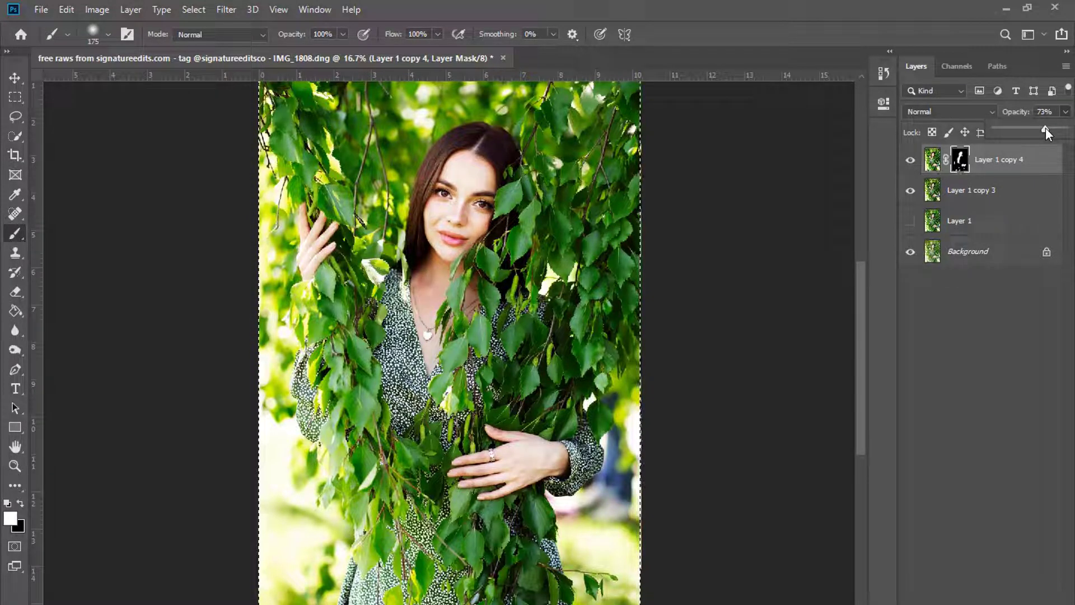
- Merge Layer 1 copy 4 with Layer 1 copy 3
shift+click(984, 189)
right_click(984, 190)
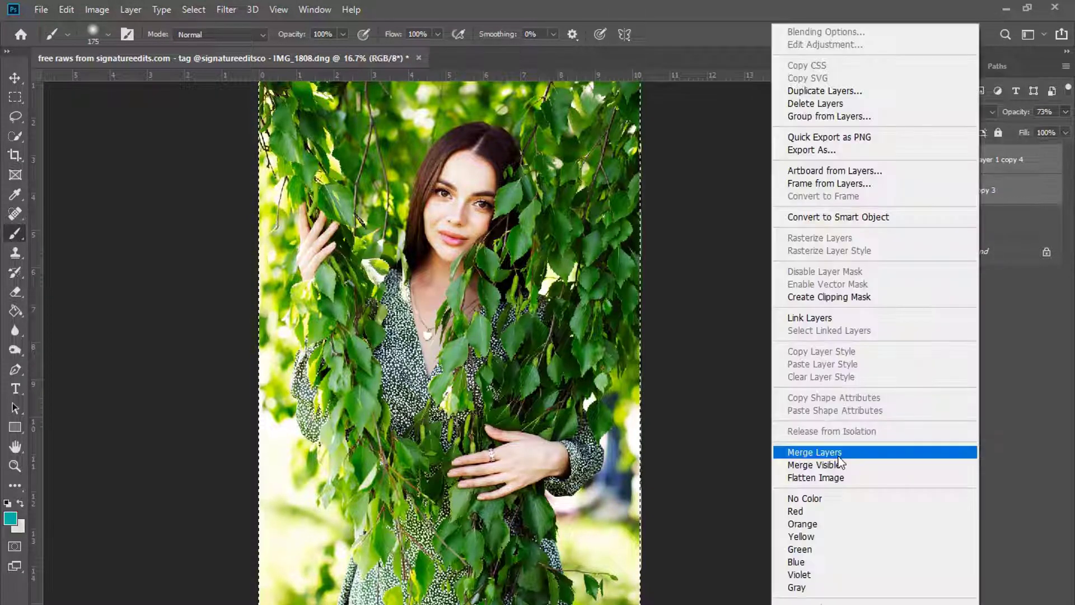
click(838, 454)
- Toggle the merged layer's visibility repeatedly to compare the graded portrait with the original background
click(910, 161)
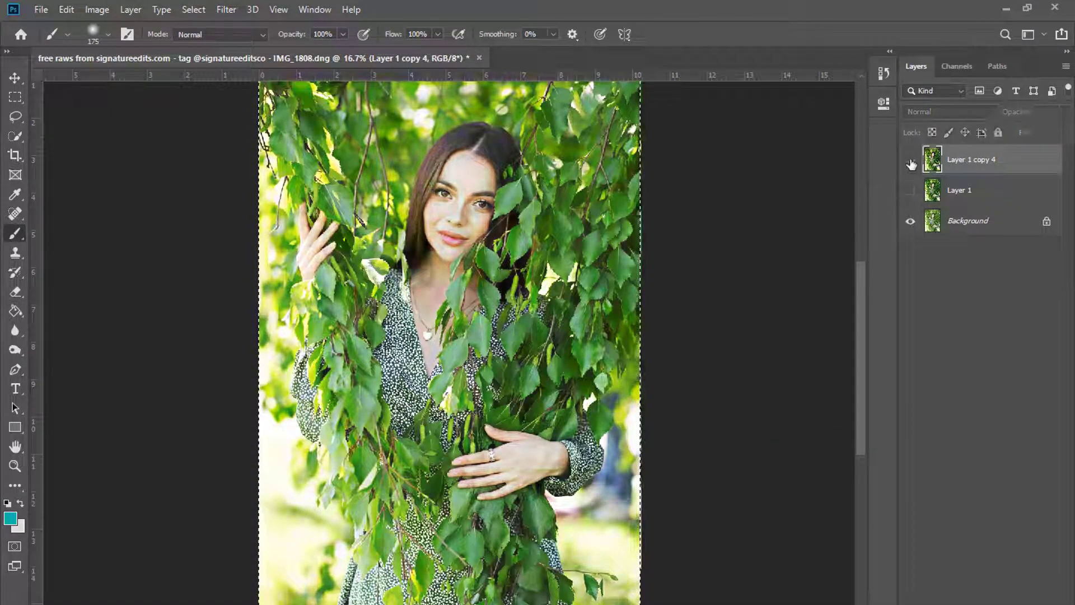
click(910, 161)
click(910, 160)
click(910, 160)
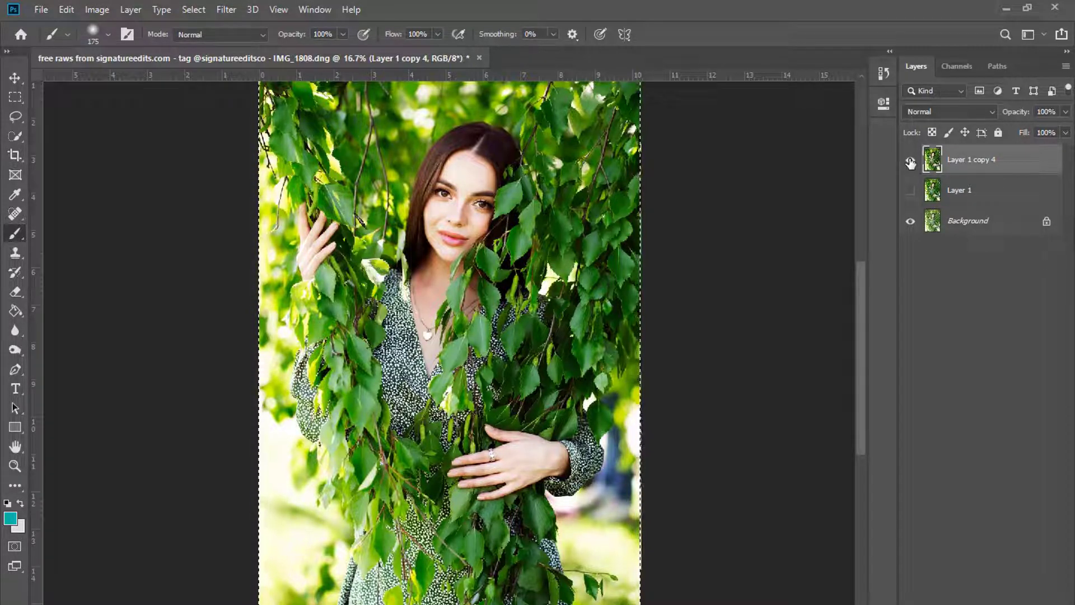
click(911, 162)
click(910, 161)
click(911, 161)
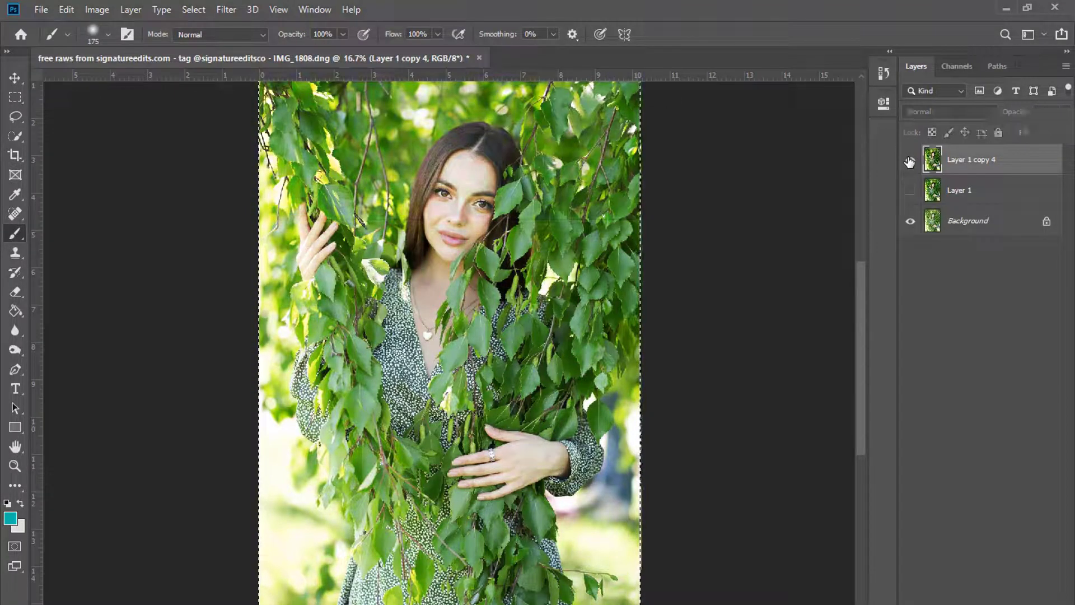
click(911, 162)
- Duplicate the merged Layer 1 copy 4
key(m)
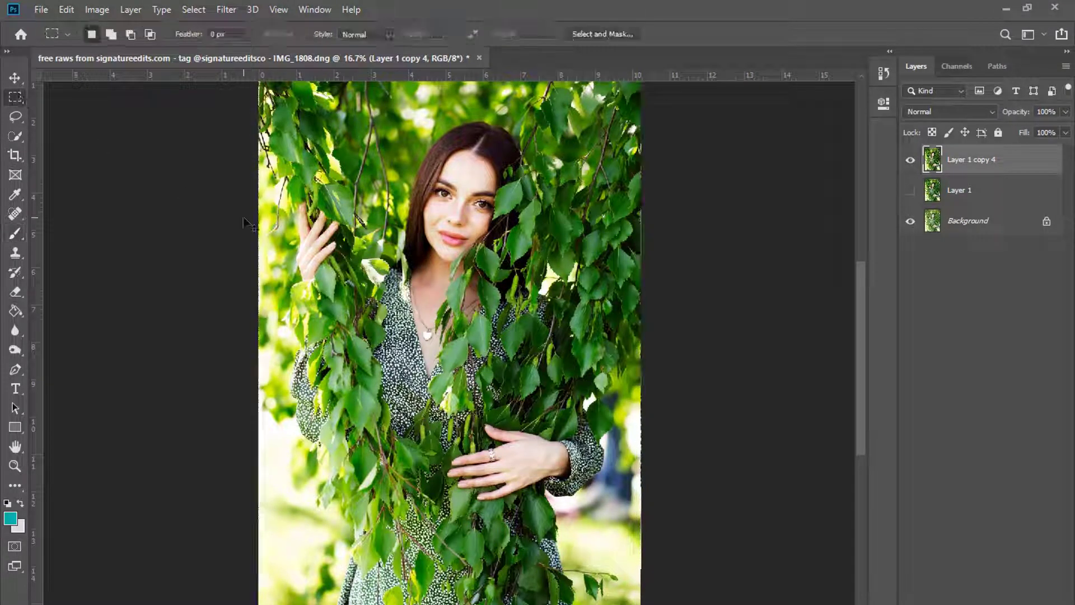
key(ctrl+j)
- Try a Brightness/Contrast adjustment of brightness 9 and contrast 15 on Layer 1 copy 5, comparing it with the preview off and on
click(97, 9)
mouse_move(123, 48)
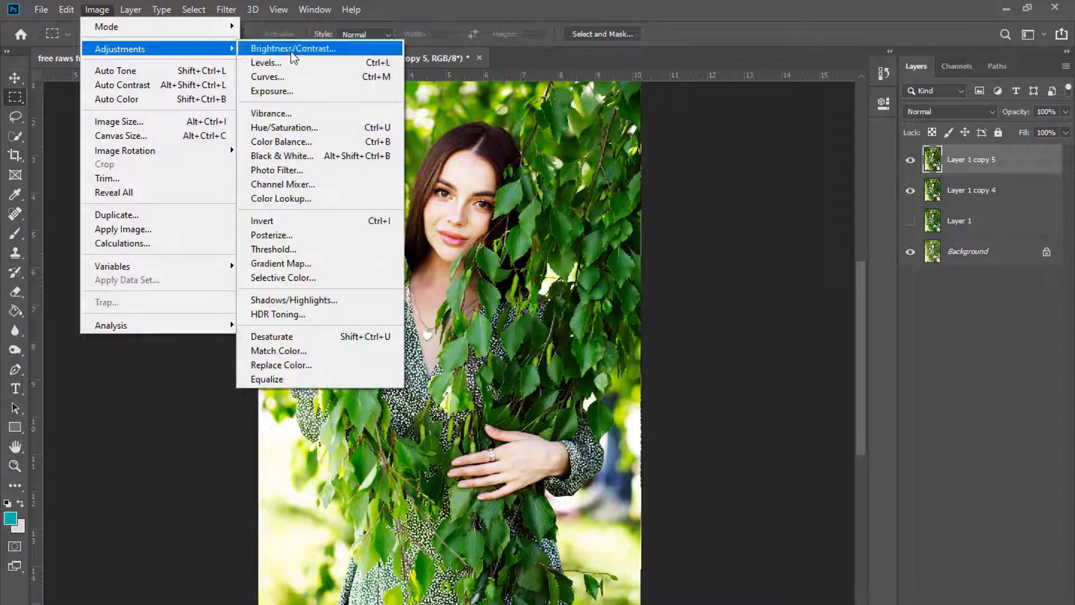
click(297, 47)
click(772, 100)
click(765, 64)
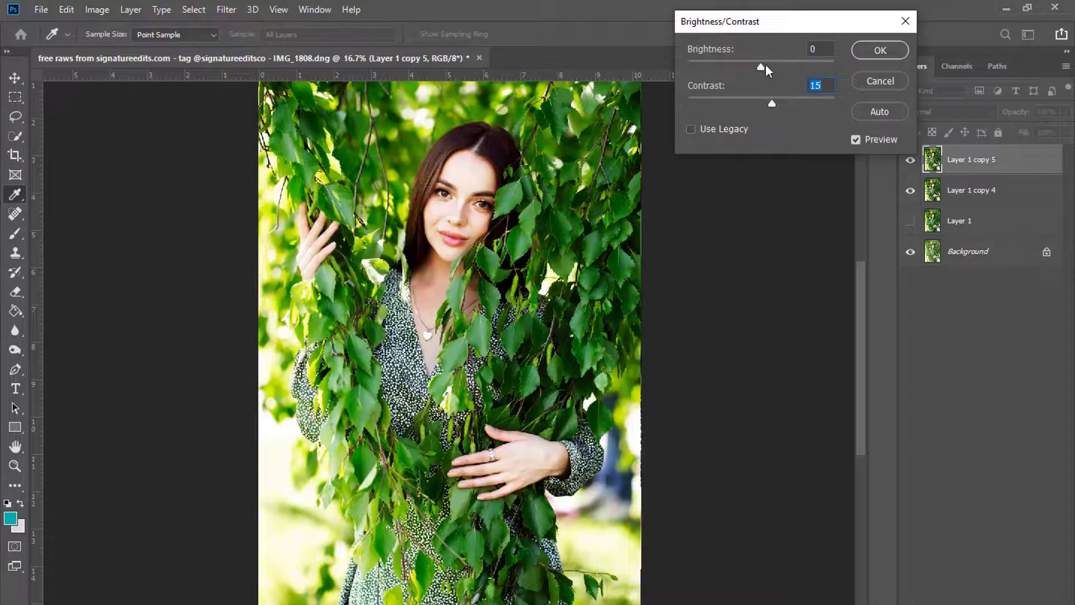
click(856, 138)
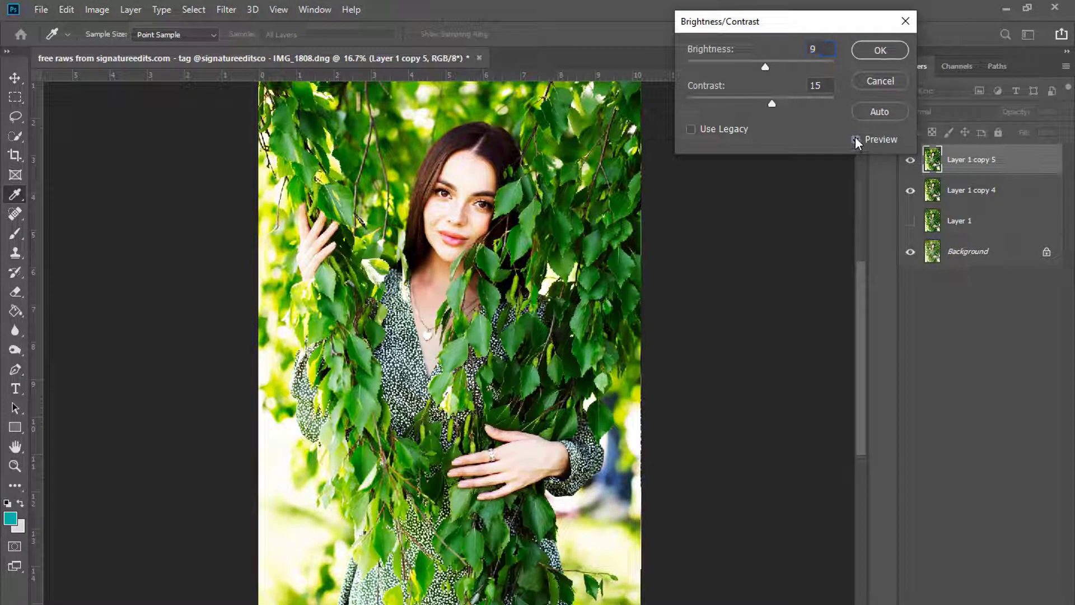
click(856, 138)
click(856, 138)
click(877, 82)
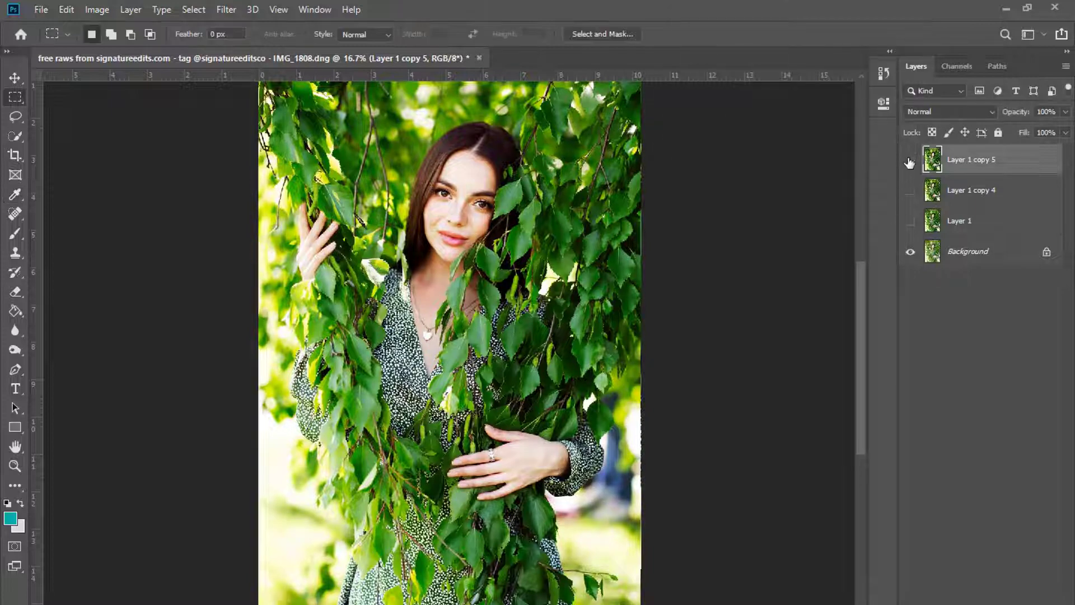
- Compare Layer 1 copy 5 with the original background by toggling its visibility, and inspect the face close up
click(910, 162)
click(910, 161)
click(909, 162)
click(910, 162)
click(909, 161)
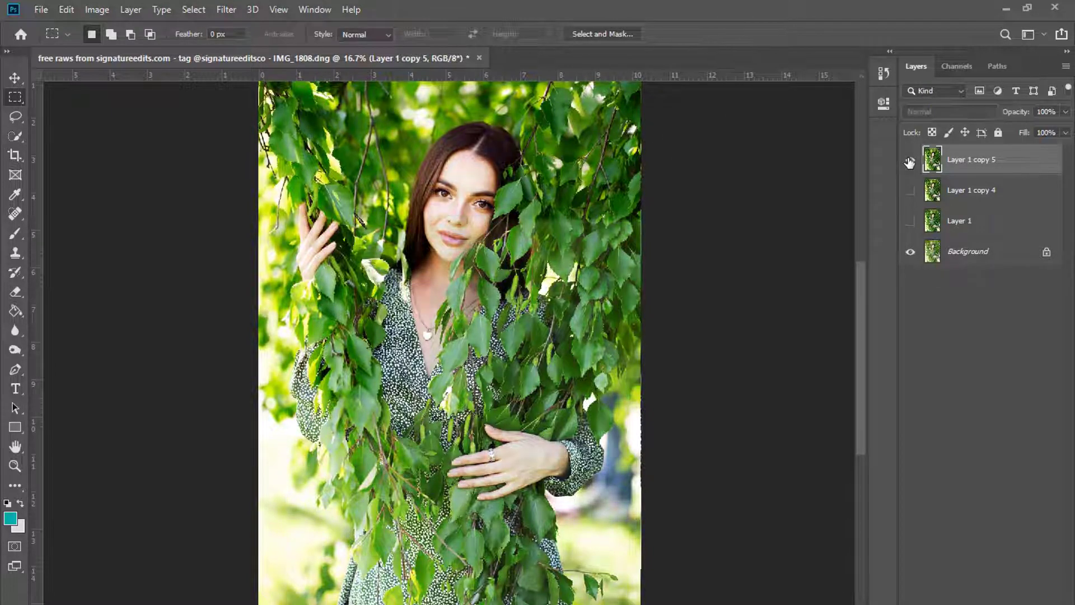
key(z)
click(525, 132)
click(524, 131)
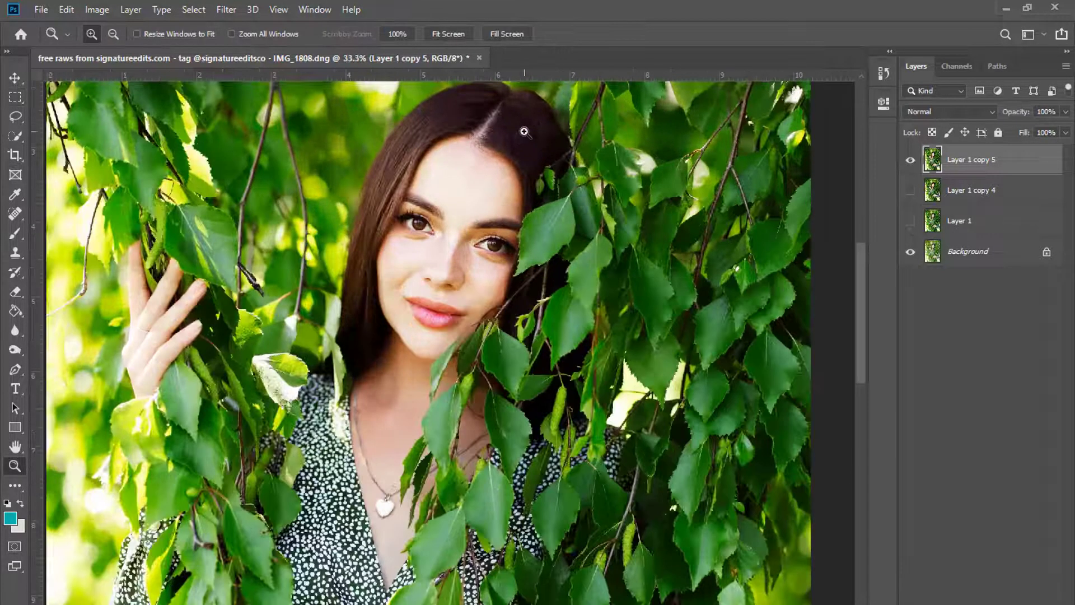
- Duplicate Layer 1 copy 5 and use Hue/Saturation on the duplicate's Yellows with hue -17 and saturation -57
key(ctrl+j)
click(97, 9)
mouse_move(120, 49)
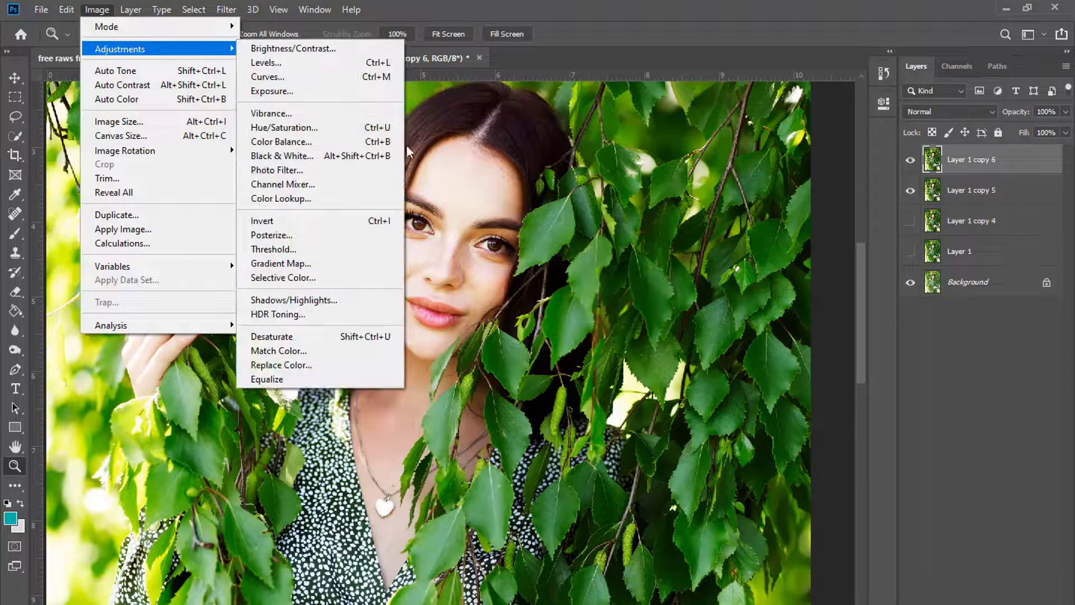
click(284, 128)
click(717, 70)
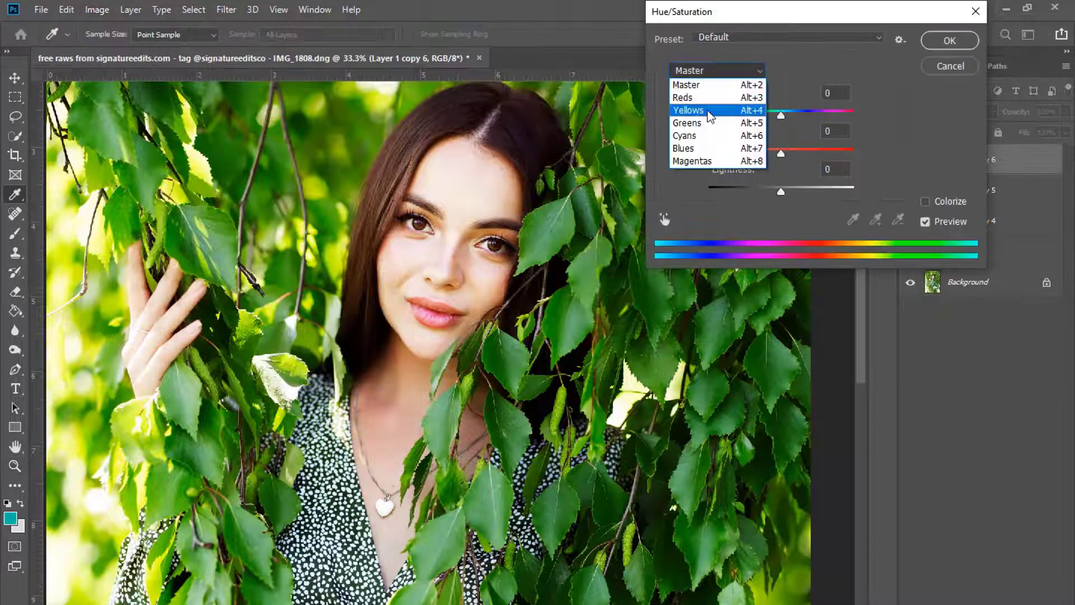
click(701, 108)
drag(781, 153, 740, 153)
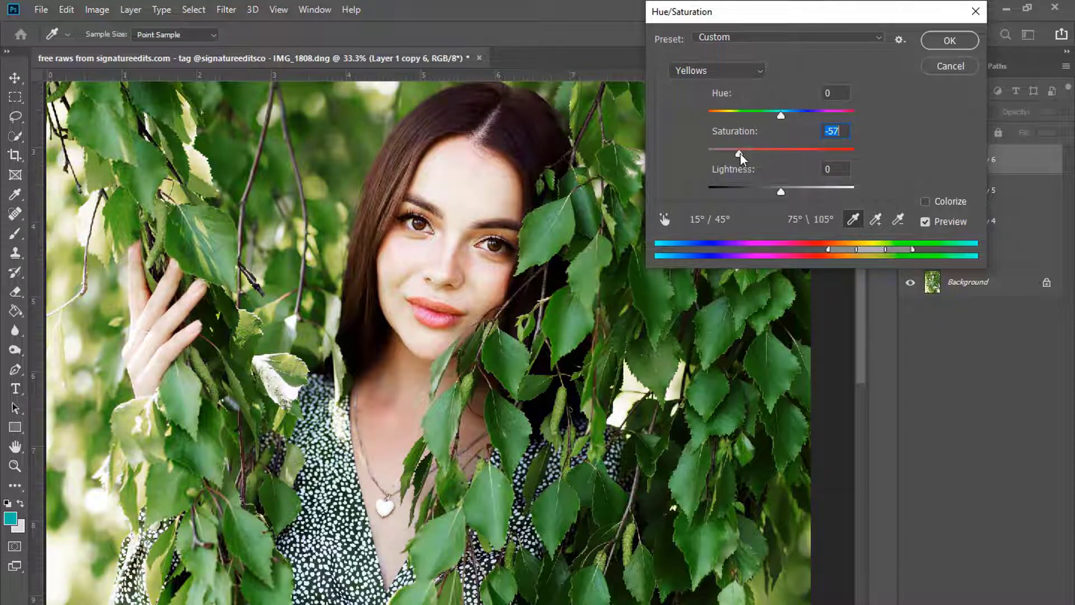
mouse_move(779, 117)
mouse_down()
mouse_move(765, 120)
mouse_move(774, 122)
mouse_up()
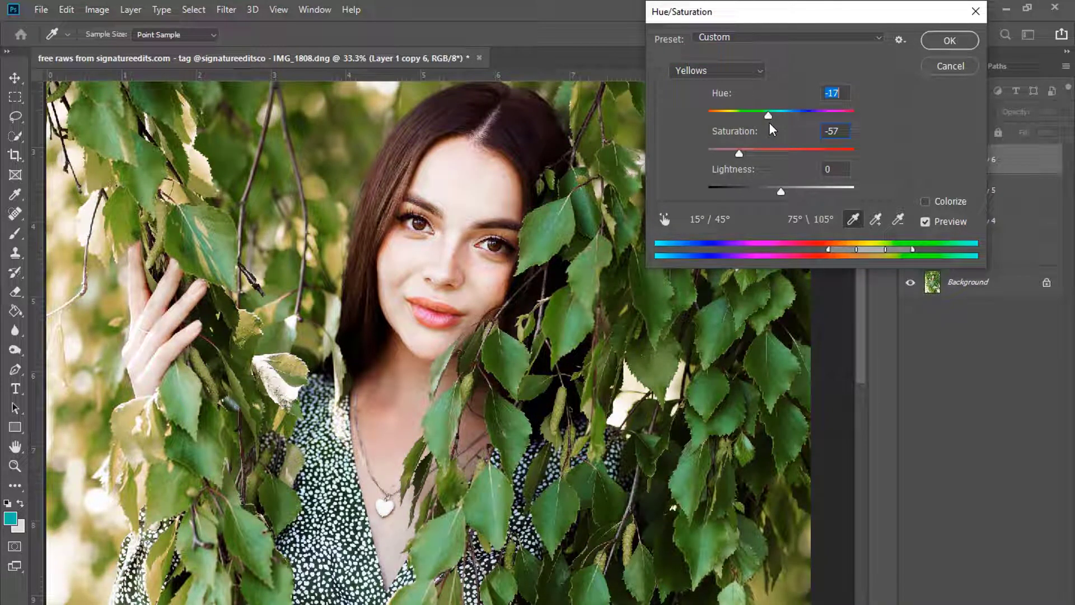
- Compare the Yellows adjustment with its preview off and on, and apply it to Layer 1 copy 6
click(925, 222)
click(925, 222)
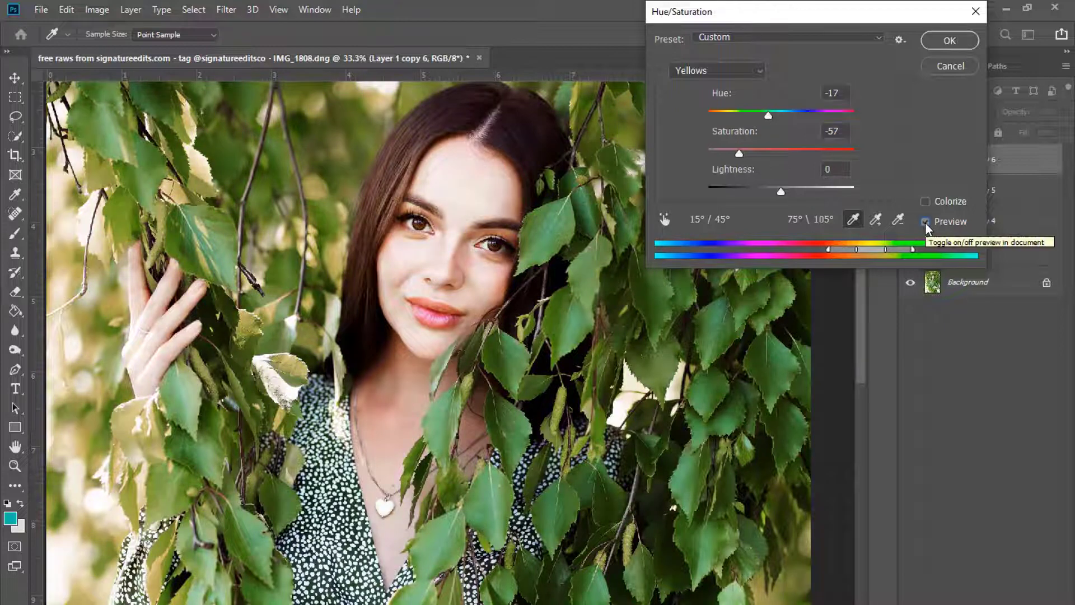
click(925, 222)
click(925, 222)
click(925, 222)
click(925, 221)
click(926, 222)
click(925, 222)
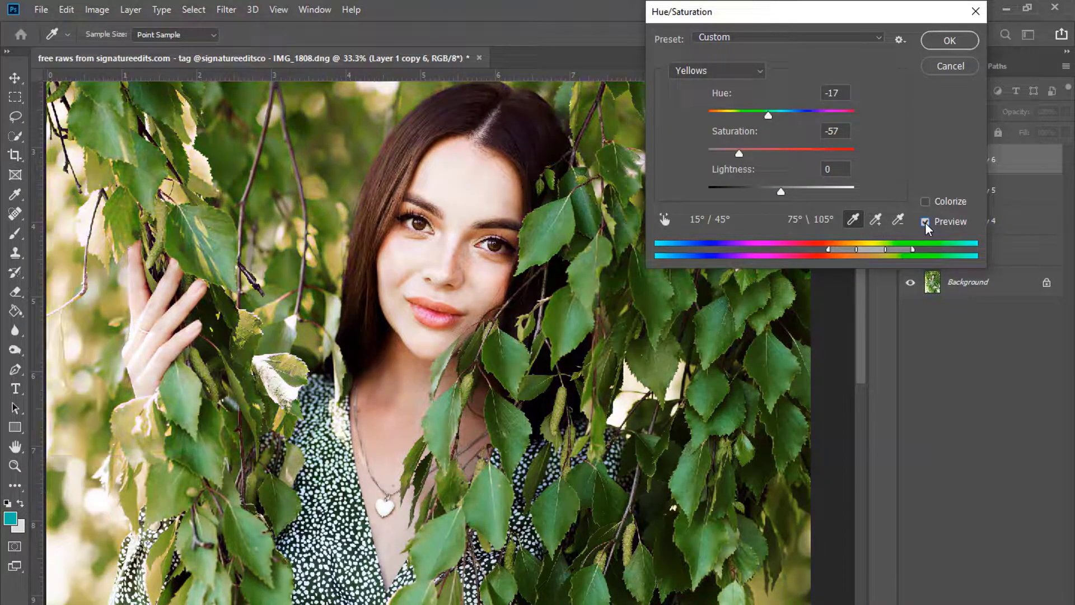
click(925, 222)
click(926, 222)
click(926, 222)
click(926, 221)
click(925, 222)
click(925, 222)
click(950, 40)
- Add a layer mask to Layer 1 copy 6 and invert it to black
click(965, 602)
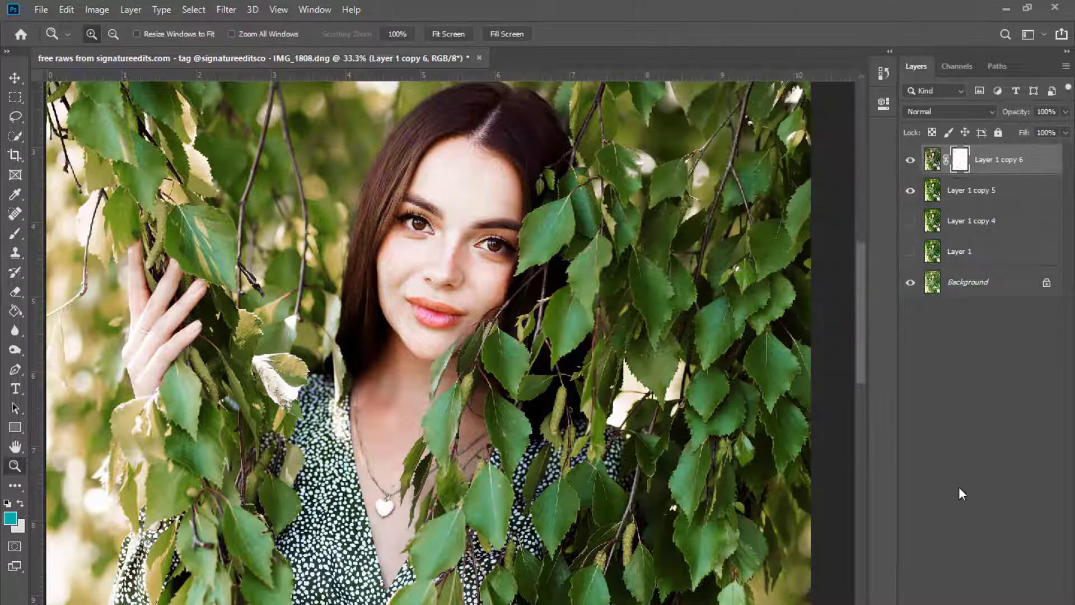
ctrl+click(960, 164)
key(ctrl+i)
- Paint white with a soft brush on Layer 1 copy 6's mask over the forehead and face
click(15, 234)
key(bracketright)
key(bracketright)
key(bracketright)
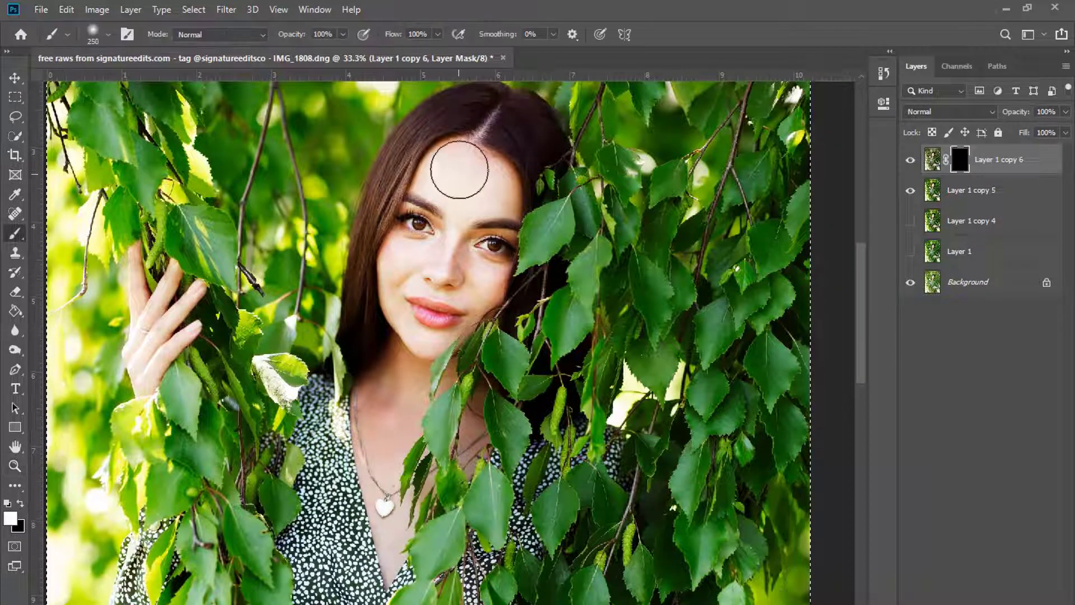
mouse_move(459, 176)
mouse_down()
mouse_move(411, 251)
mouse_move(403, 316)
mouse_move(405, 263)
mouse_move(428, 324)
mouse_move(486, 282)
mouse_move(505, 191)
mouse_move(458, 144)
mouse_up()
key(bracketleft)
key(bracketleft)
key(bracketright)
key(bracketleft)
key(bracketleft)
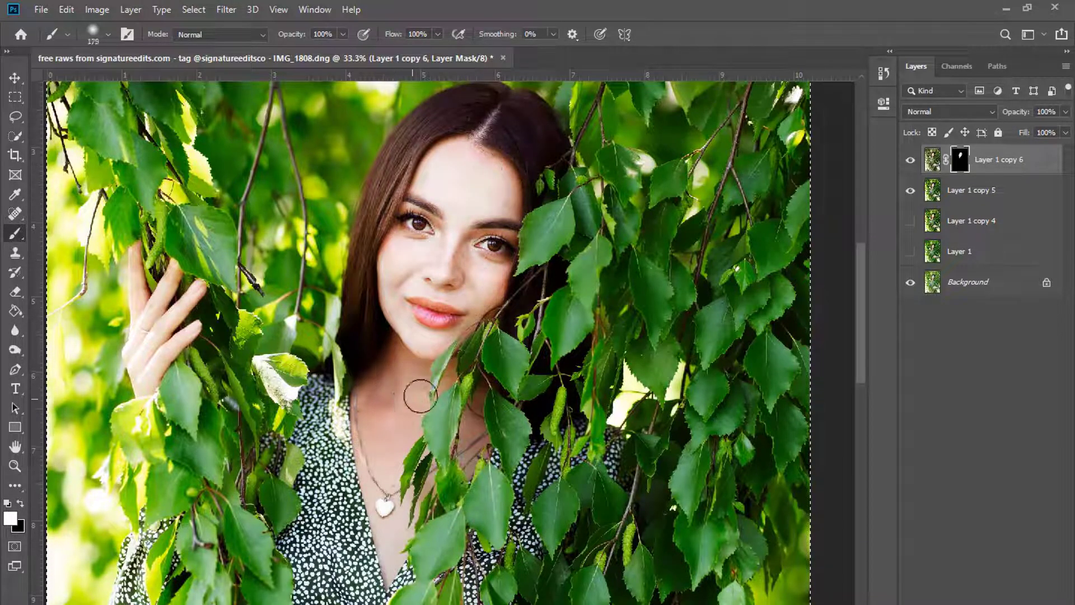
- Paint the neck and chest skin white on Layer 1 copy 6's mask, using smaller brush sizes around the leaves
key(bracketright)
drag(386, 374, 407, 385)
key(bracketleft)
key(bracketleft)
drag(470, 438, 479, 398)
key(bracketleft)
key(bracketleft)
key(bracketright)
drag(378, 495, 389, 565)
- Paint the hands white on Layer 1 copy 6's mask, adjusting the brush size to fit the skin areas
key(bracketright)
key(bracketright)
key(bracketright)
key(bracketright)
key(bracketright)
key(bracketright)
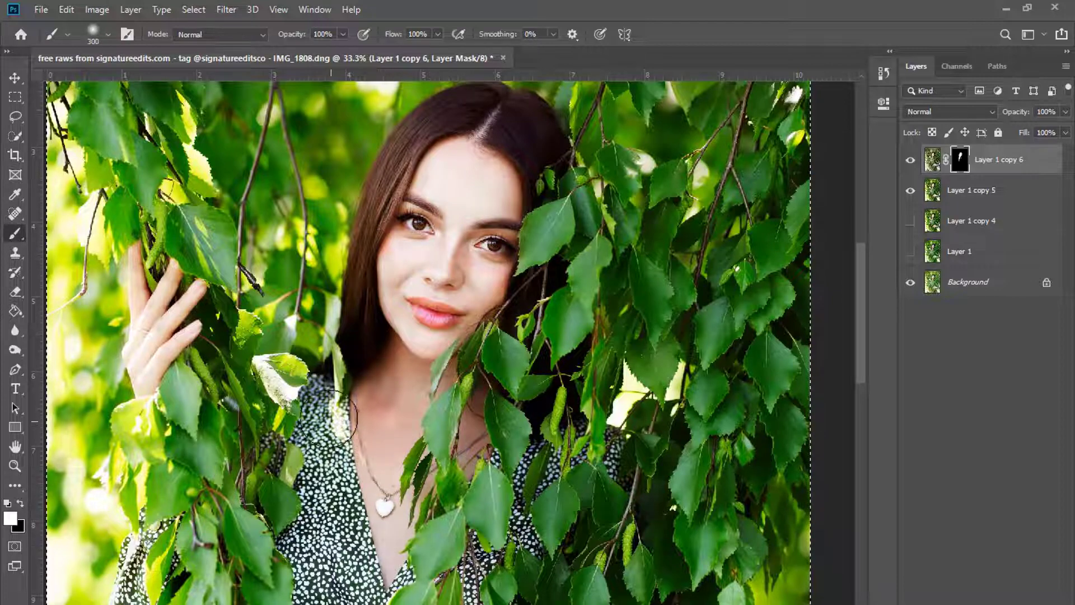
scroll(350, 586, down, 2)
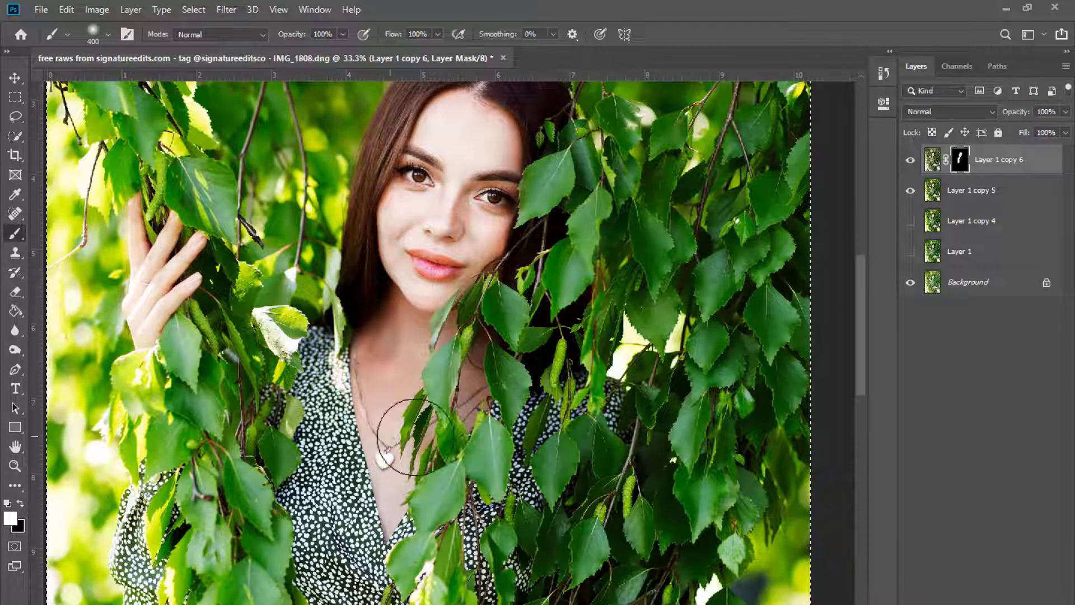
scroll(442, 392, down, 1)
scroll(449, 384, down, 2)
key(bracketleft)
key(bracketleft)
key(bracketleft)
key(bracketleft)
key(bracketleft)
key(bracketleft)
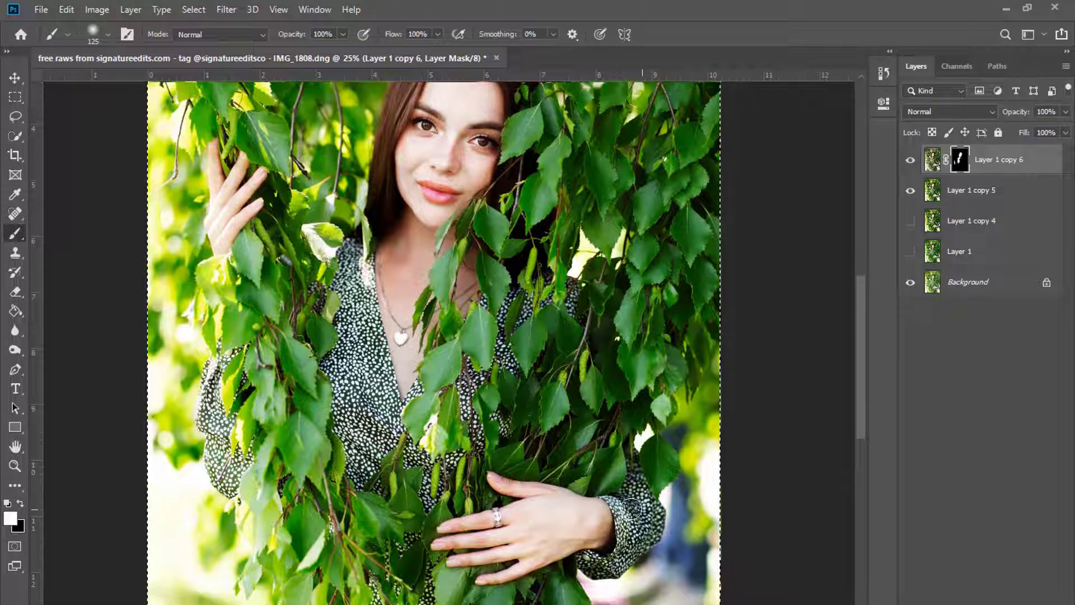
key(bracketright)
key(bracketright)
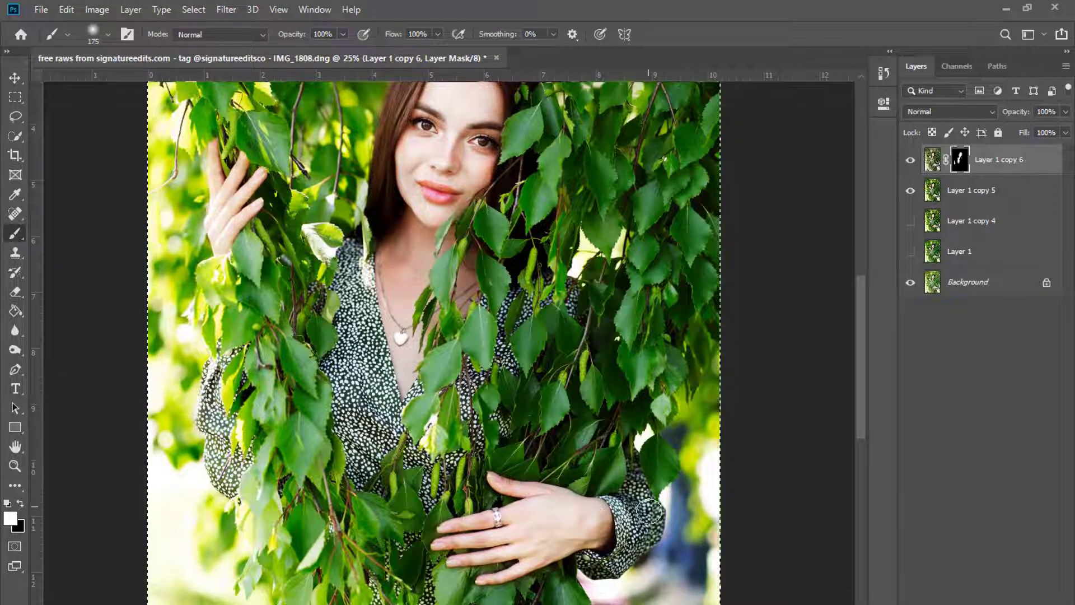
scroll(576, 543, down, 2)
key(bracketleft)
key(bracketleft)
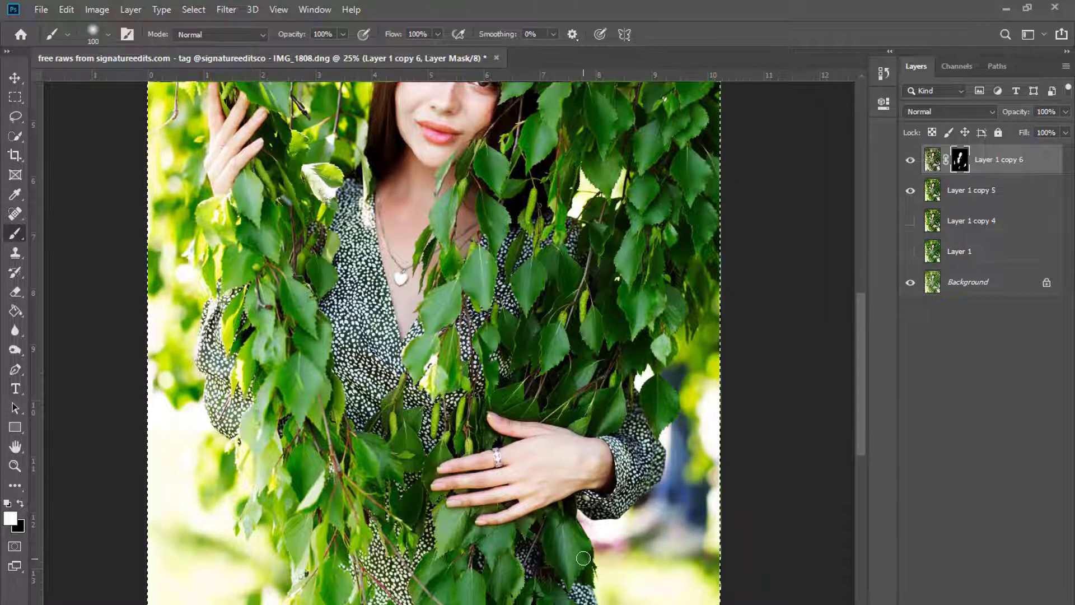
scroll(548, 532, down, 2)
key(bracketright)
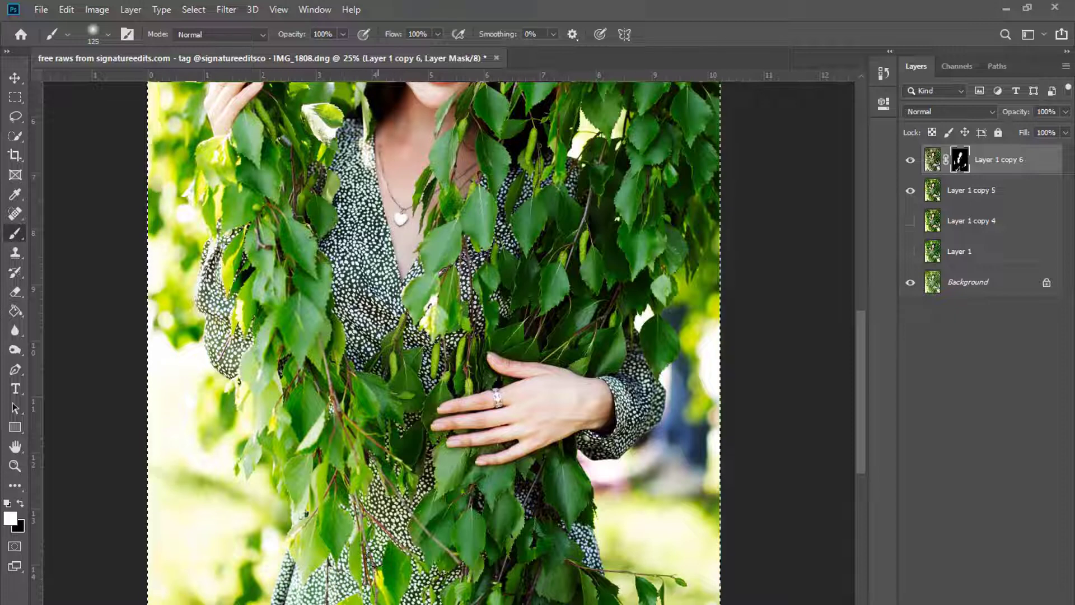
key(bracketleft)
key(bracketleft)
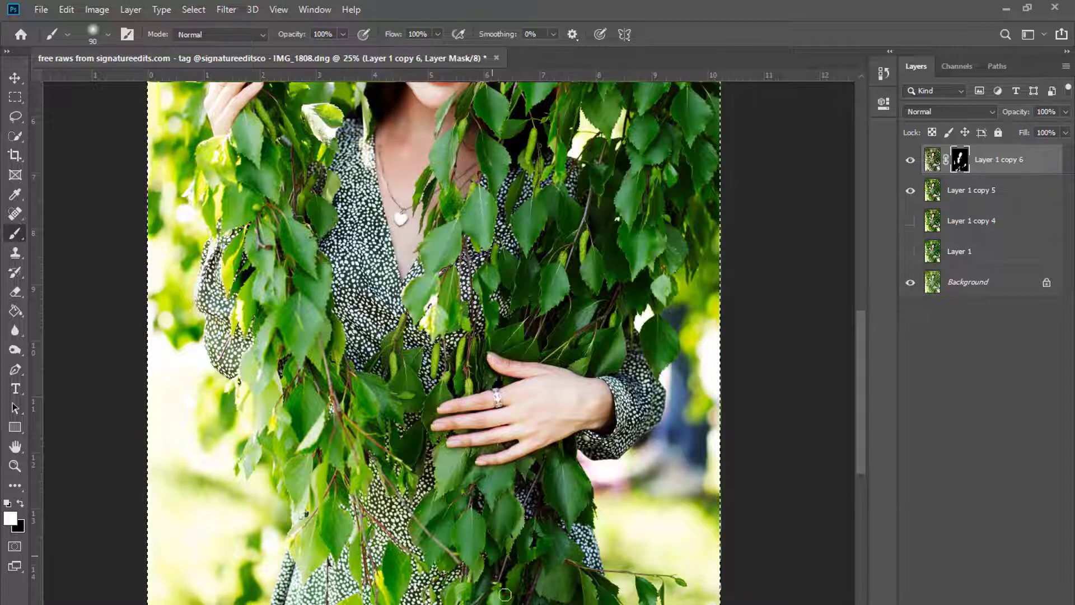
- Duplicate Layer 1 copy 5 and merge the duplicate with the masked Layer 1 copy 6
key(ctrl+minus)
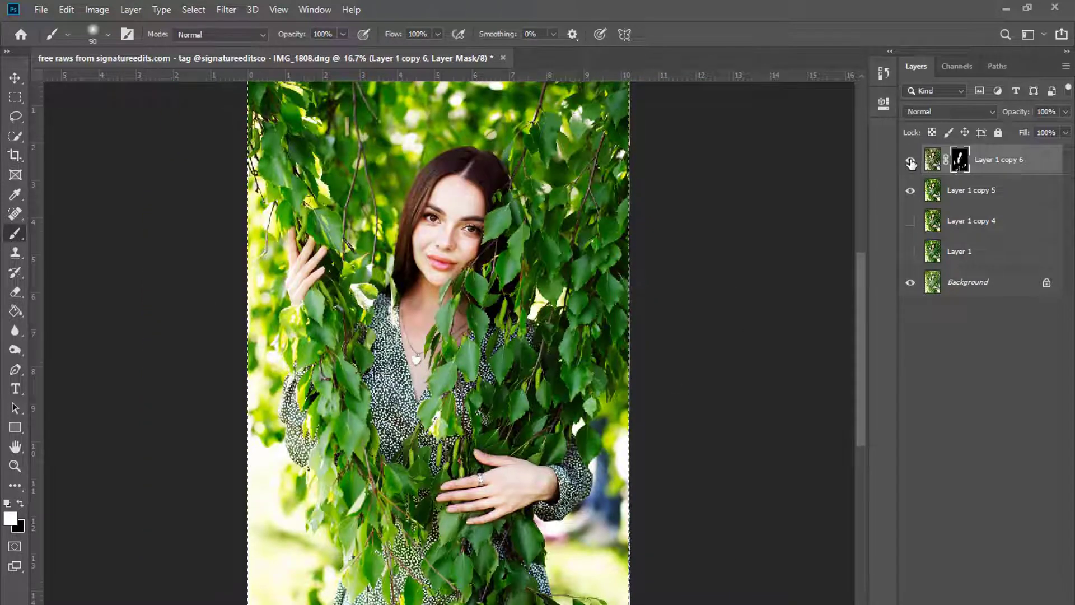
key(z)
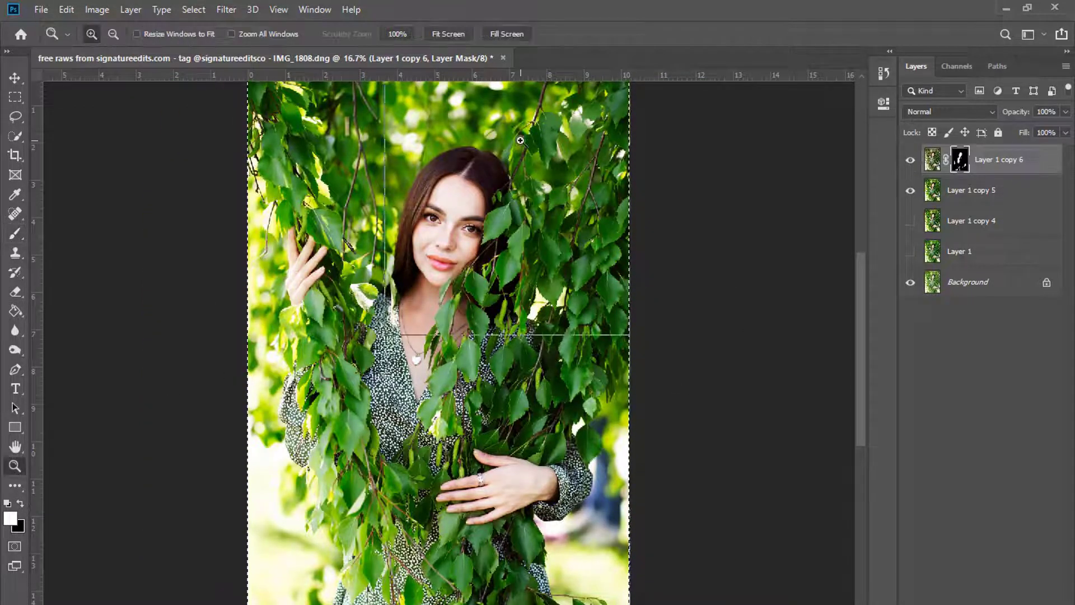
key(ctrl+plus)
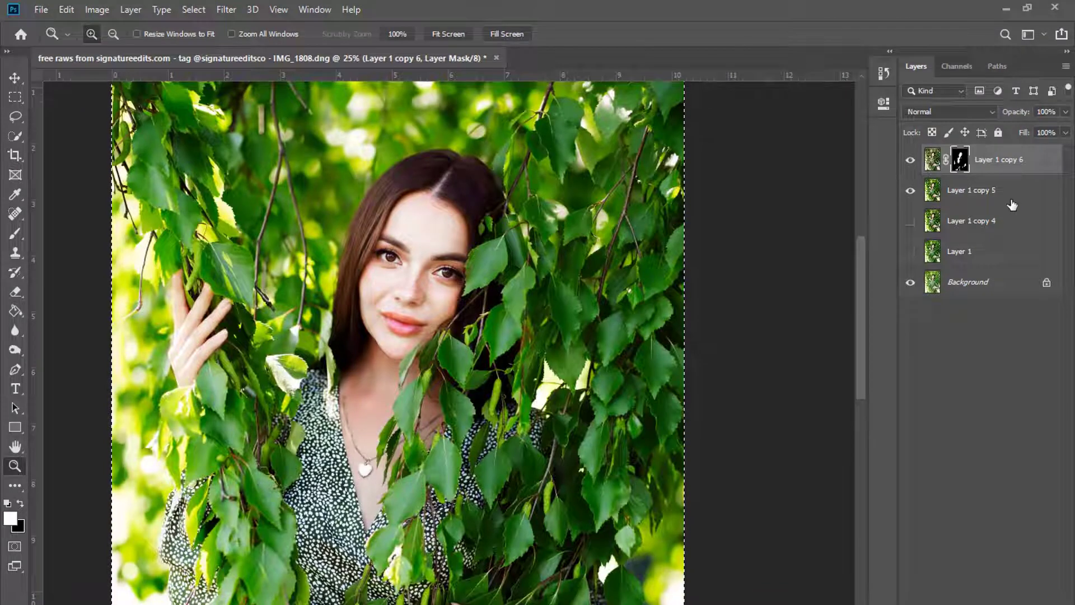
click(995, 189)
key(ctrl+j)
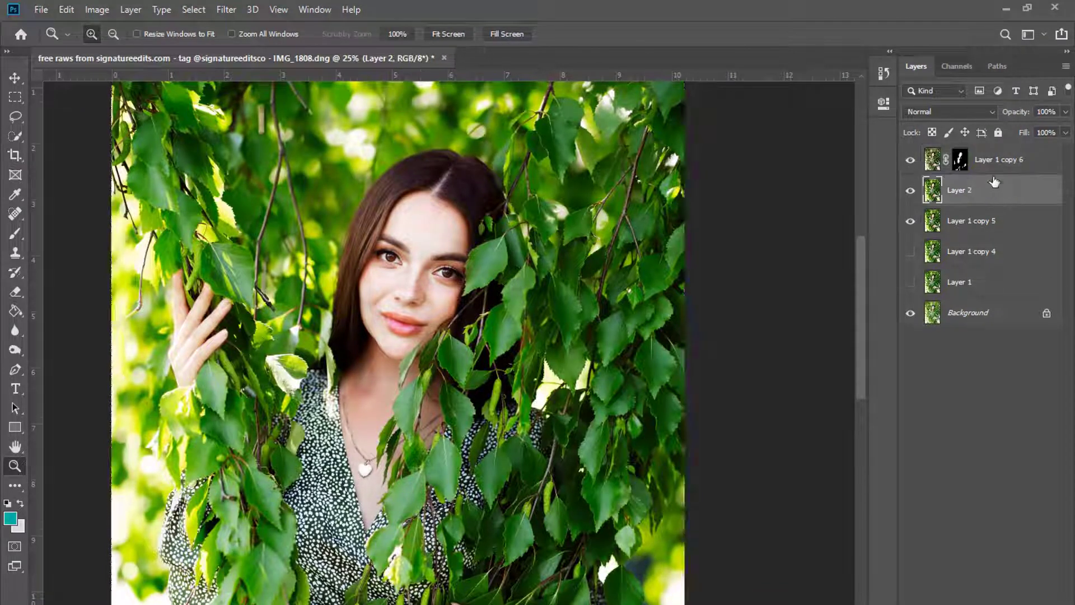
ctrl+click(996, 161)
right_click(995, 162)
click(844, 453)
- Toggle the visibility of the merged Layer 1 copy 6 to compare it with the original background
click(910, 163)
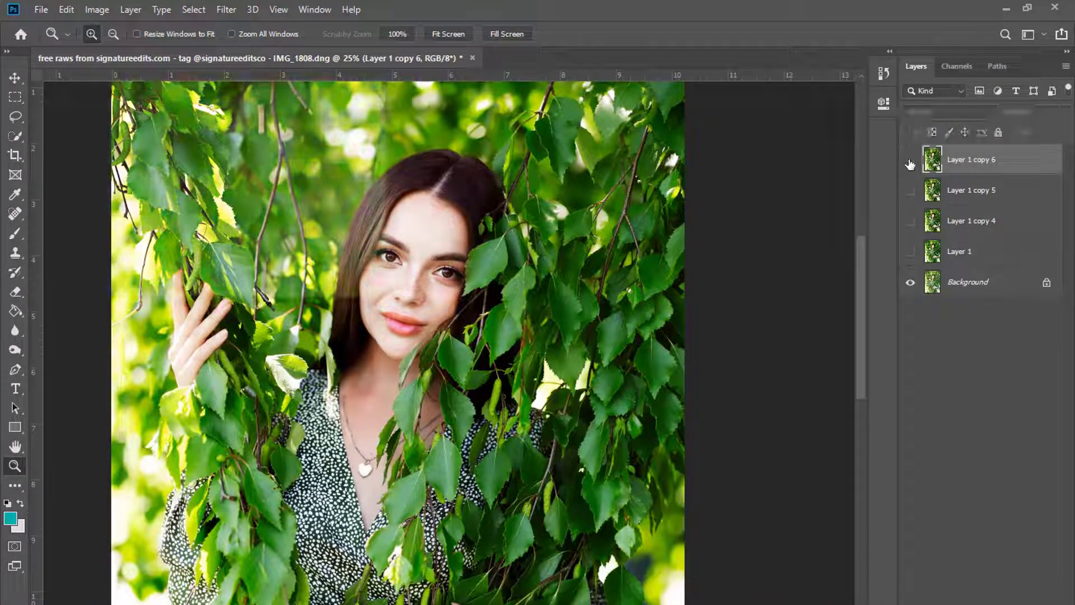
click(910, 163)
click(910, 163)
click(910, 162)
click(910, 162)
click(910, 162)
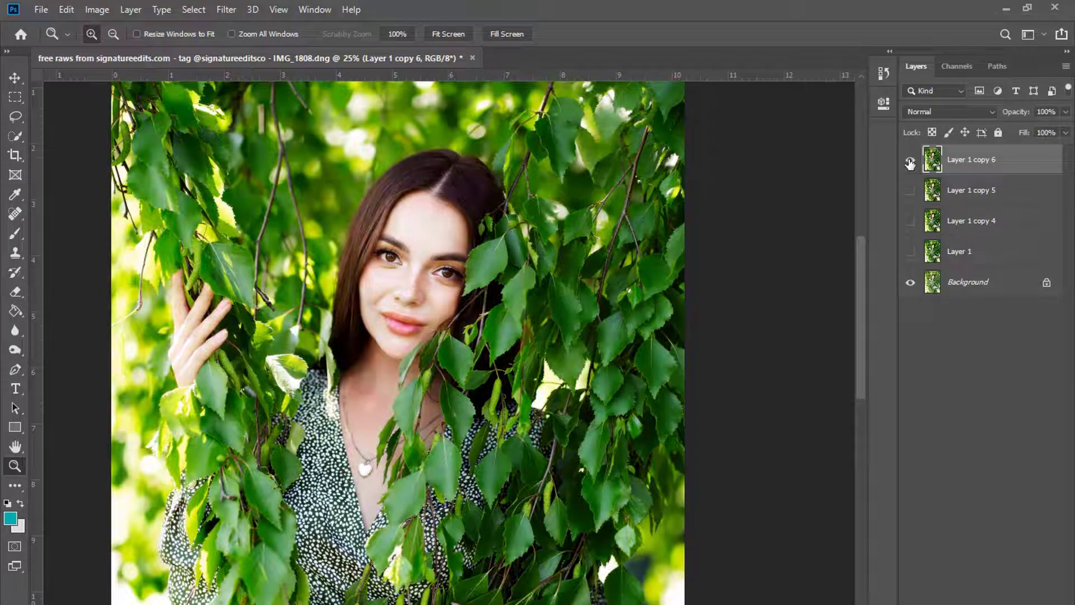
click(910, 163)
click(910, 163)
- Duplicate Layer 1 copy 6 and apply a midtone Color Balance of +3, 0, -11 to the duplicate
alt+click(730, 255)
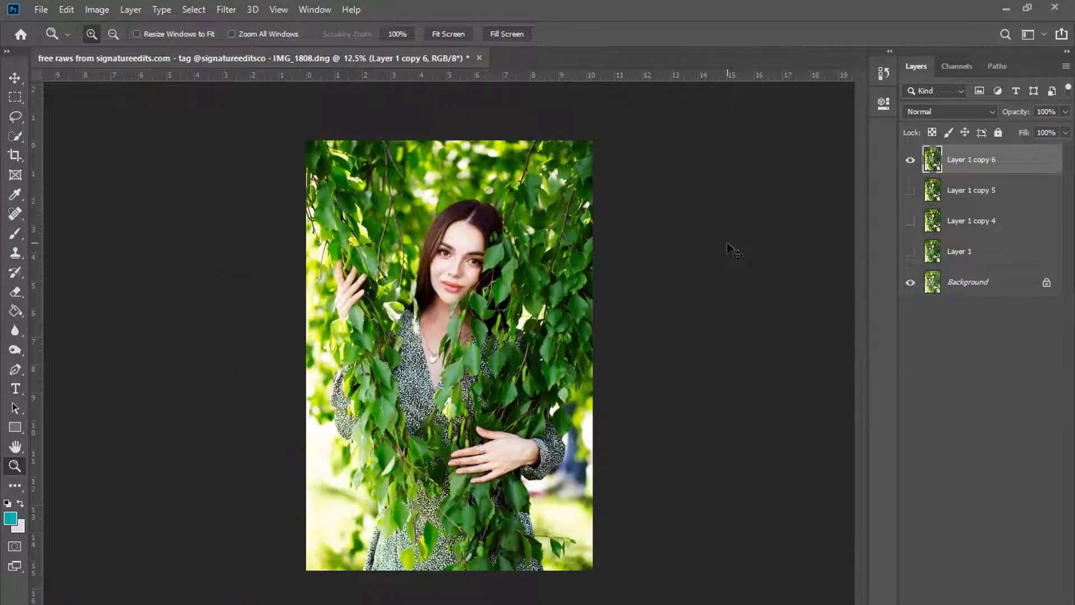
click(728, 244)
key(ctrl+j)
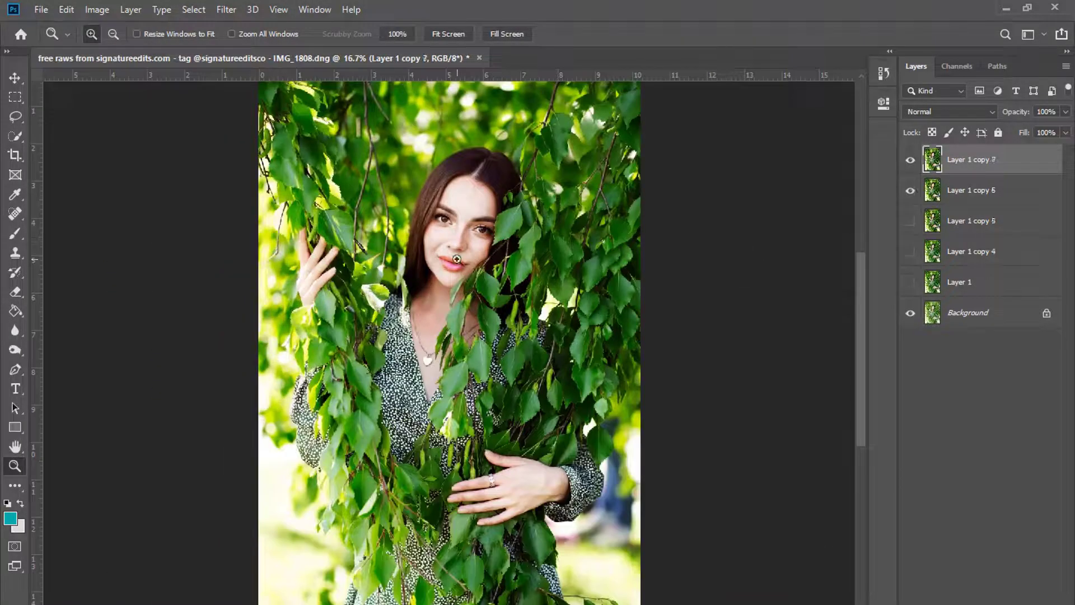
click(526, 181)
click(97, 10)
mouse_move(120, 48)
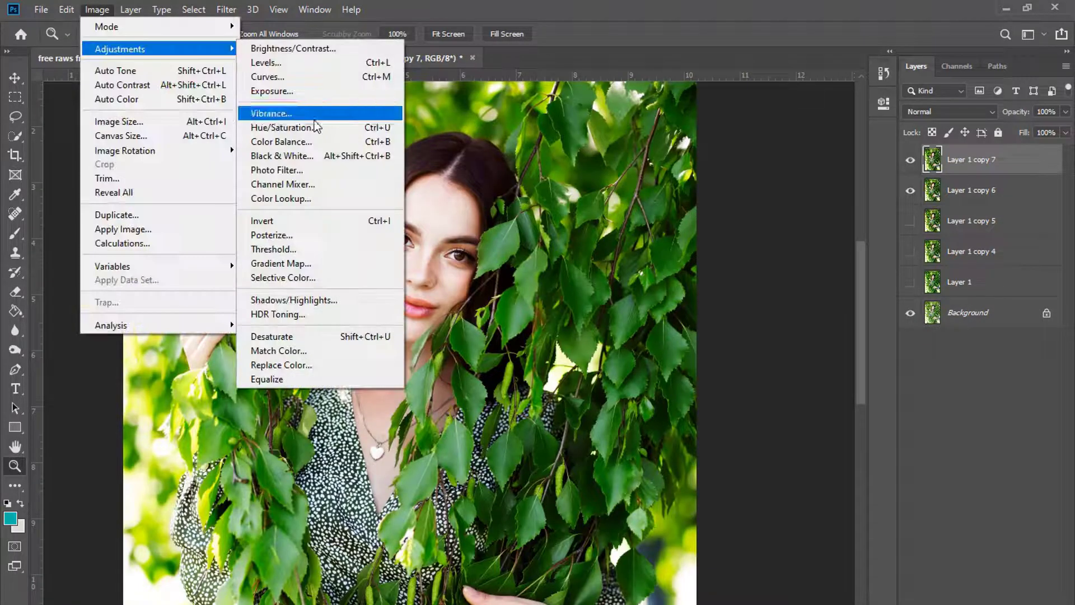
click(319, 145)
drag(774, 125, 766, 127)
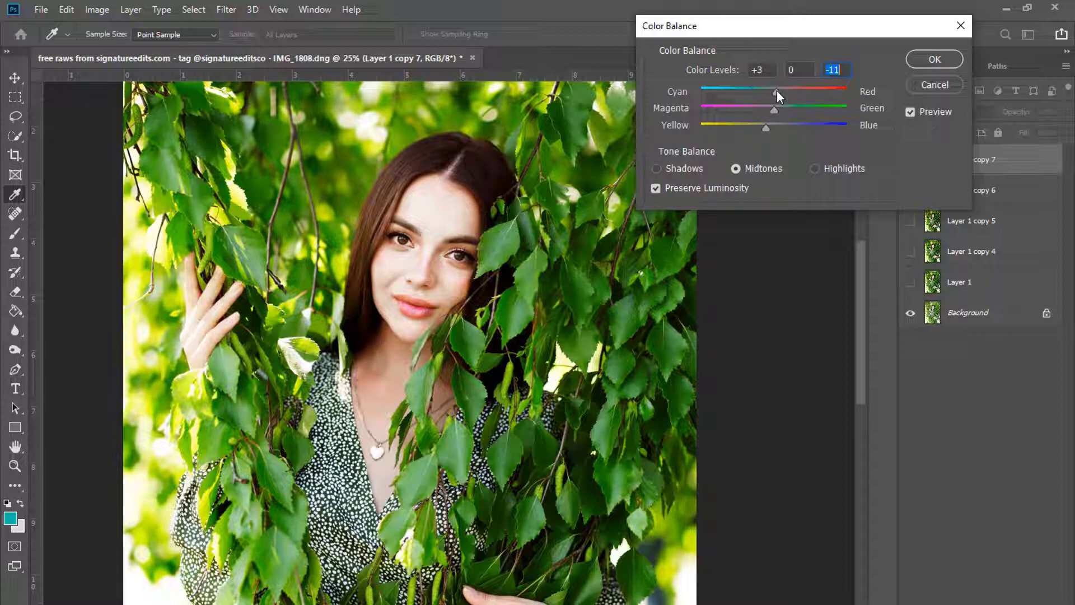
click(935, 59)
- Add a layer mask to Layer 1 copy 7 and invert it to black
click(962, 603)
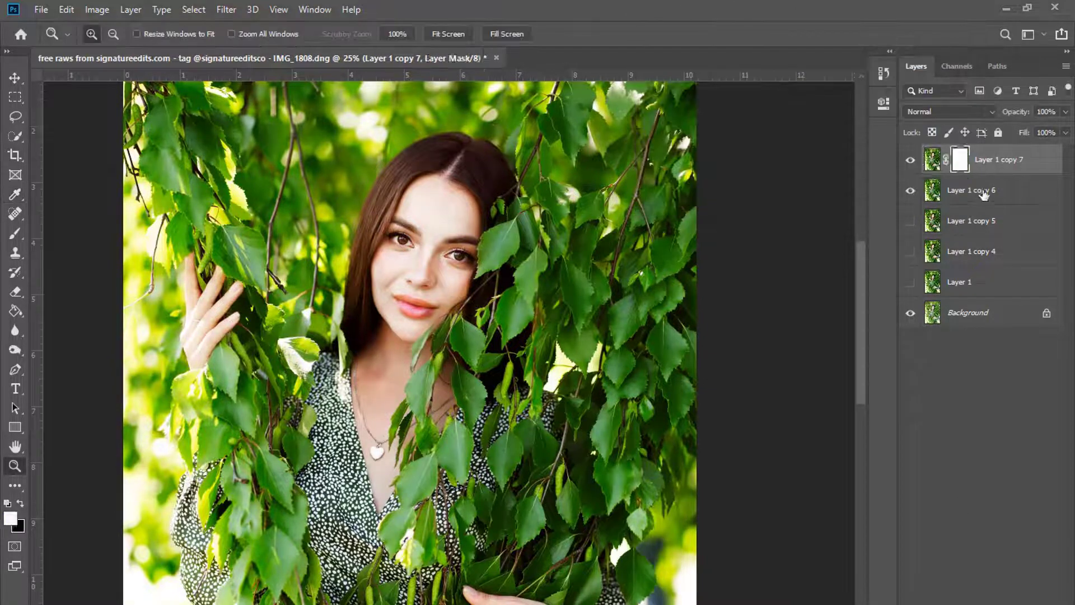
ctrl+click(960, 167)
key(ctrl+i)
- Paint the facial skin white on Layer 1 copy 7's mask, varying the brush size around the eyes and forehead
click(15, 234)
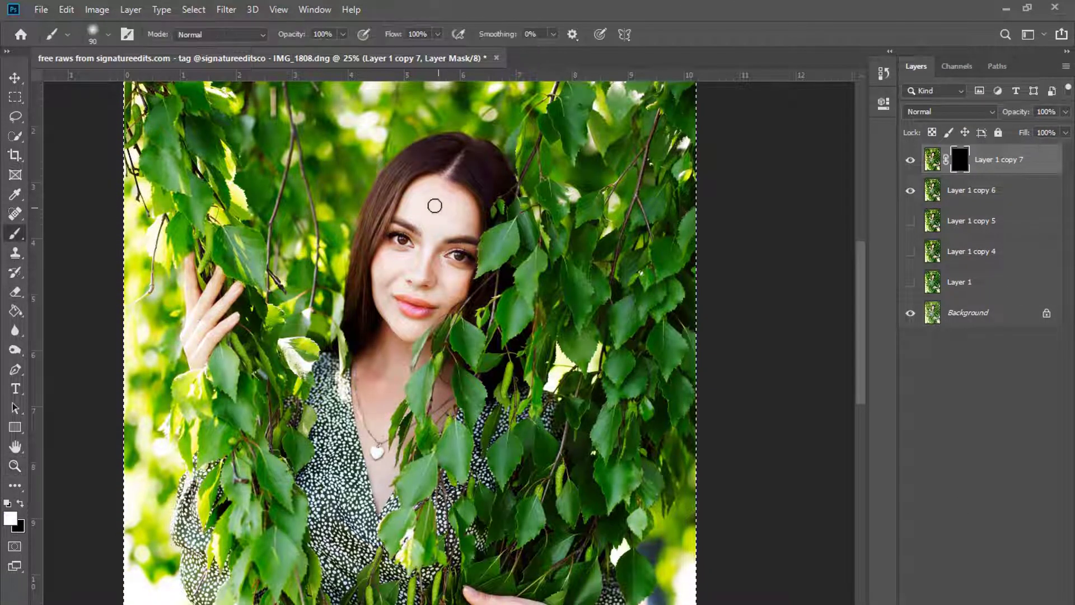
key(bracketright)
key(bracketright)
key(bracketright)
mouse_move(432, 192)
mouse_down()
mouse_move(439, 228)
mouse_move(465, 223)
mouse_move(440, 201)
mouse_up()
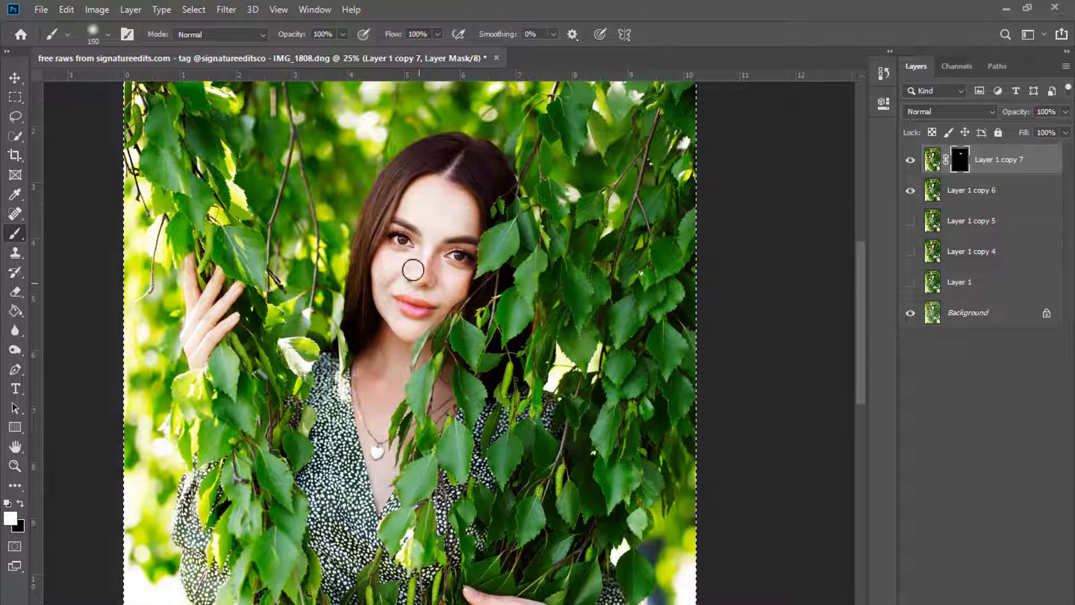
key(bracketleft)
key(bracketleft)
key(bracketleft)
key(bracketleft)
key(bracketleft)
key(bracketleft)
key(bracketleft)
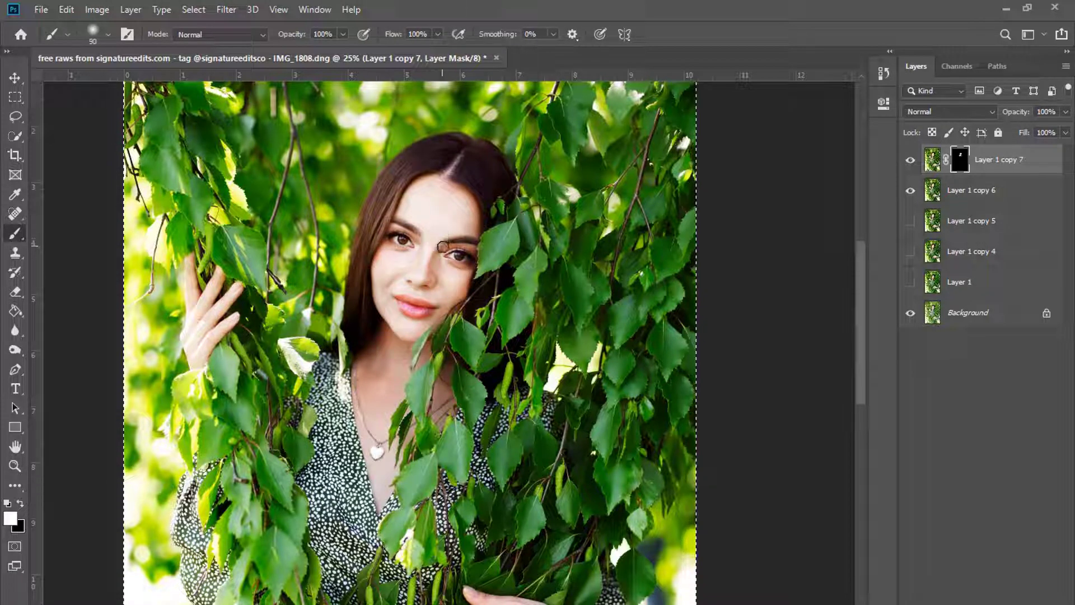
key(bracketright)
key(bracketright)
key(bracketright)
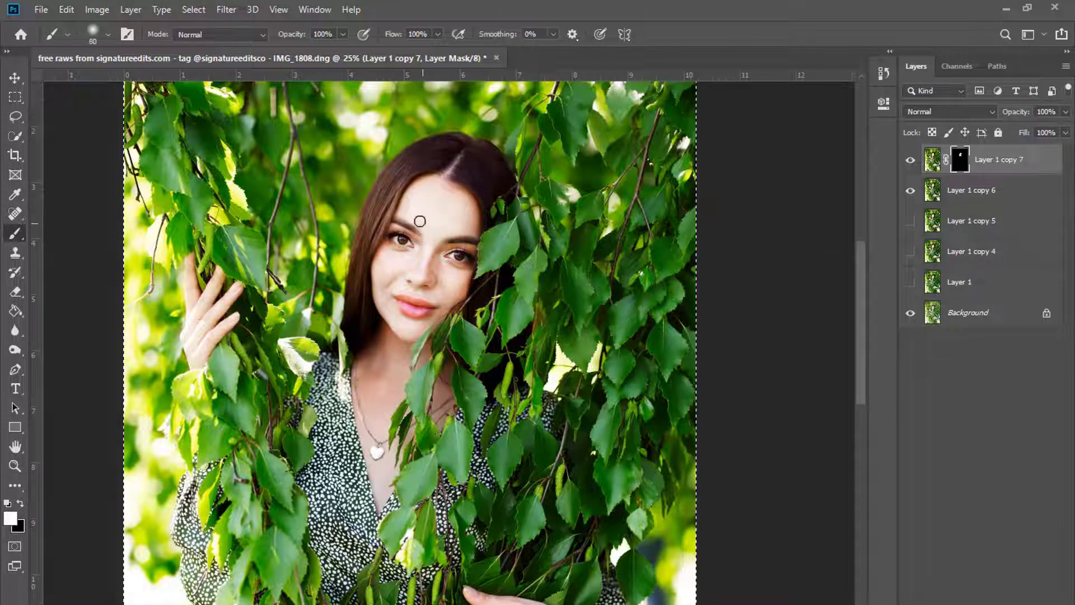
mouse_move(420, 221)
mouse_down()
mouse_move(431, 189)
mouse_move(464, 209)
mouse_up()
- Paint the neck and upper chest white on Layer 1 copy 7's mask with a larger brush
key(bracketright)
scroll(415, 274, down, 1)
key(bracketright)
key(bracketright)
key(bracketright)
key(bracketright)
key(bracketright)
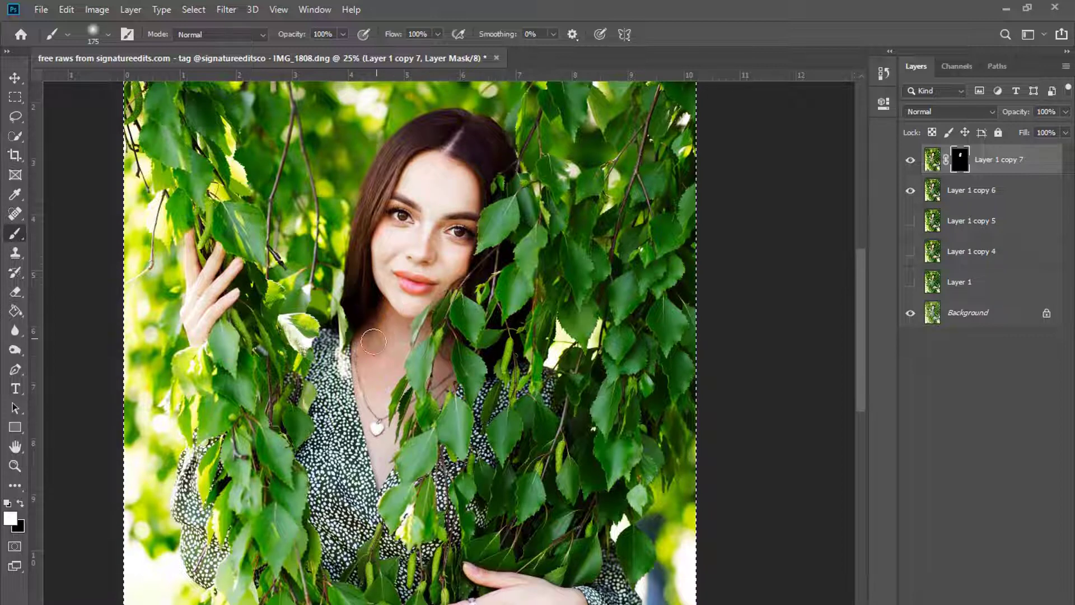
key(bracketleft)
key(bracketleft)
key(bracketleft)
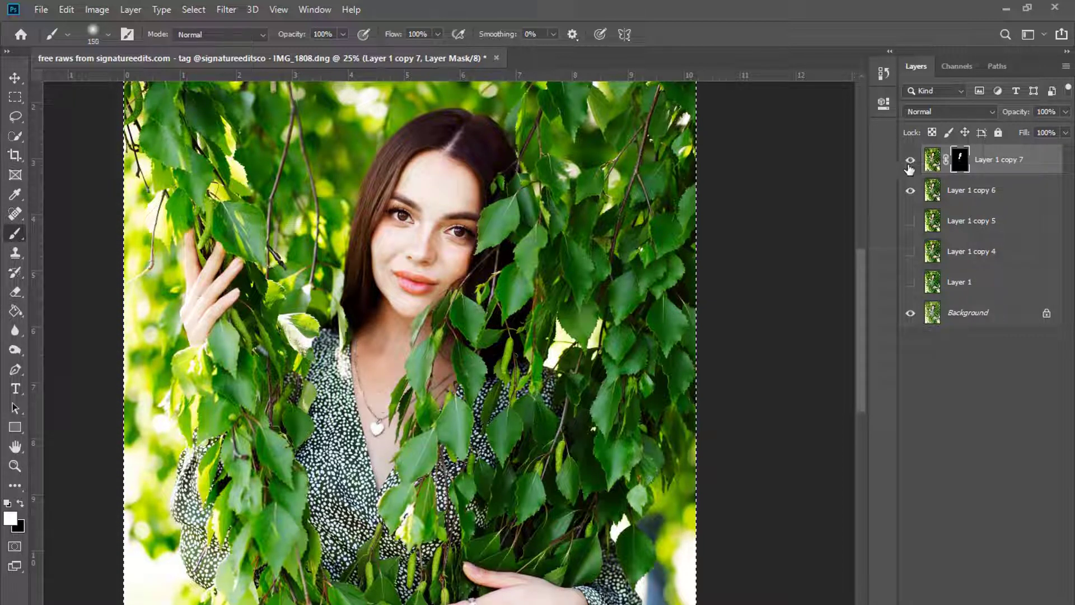
key(bracketright)
- Clear the selection, duplicate Layer 1 copy 6, and merge the duplicate with the masked Layer 1 copy 7
key(ctrl+minus)
key(m)
key(ctrl+d)
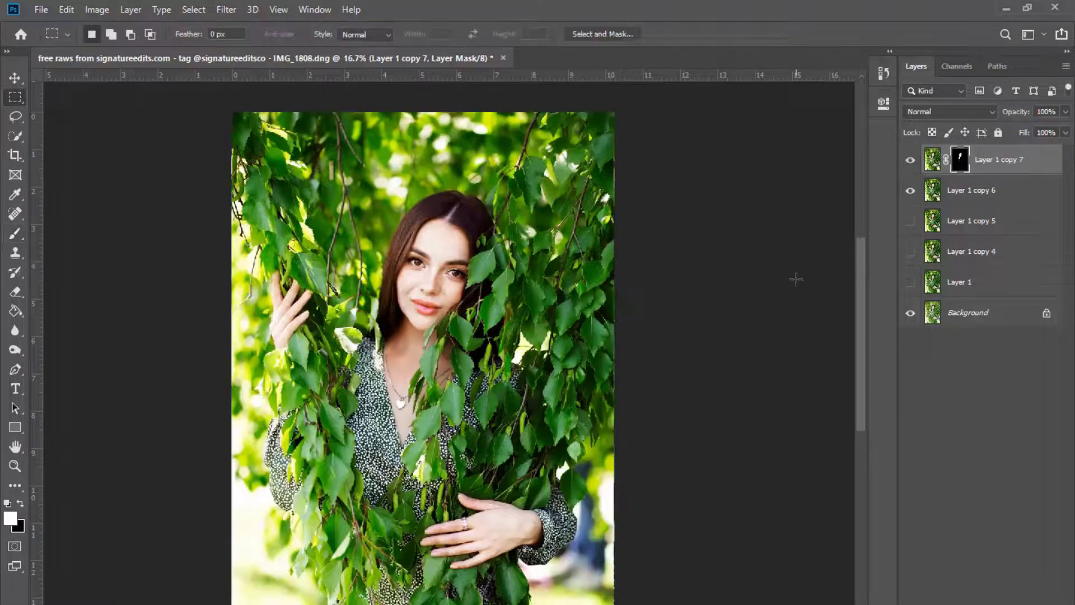
click(983, 194)
shift+click(1008, 162)
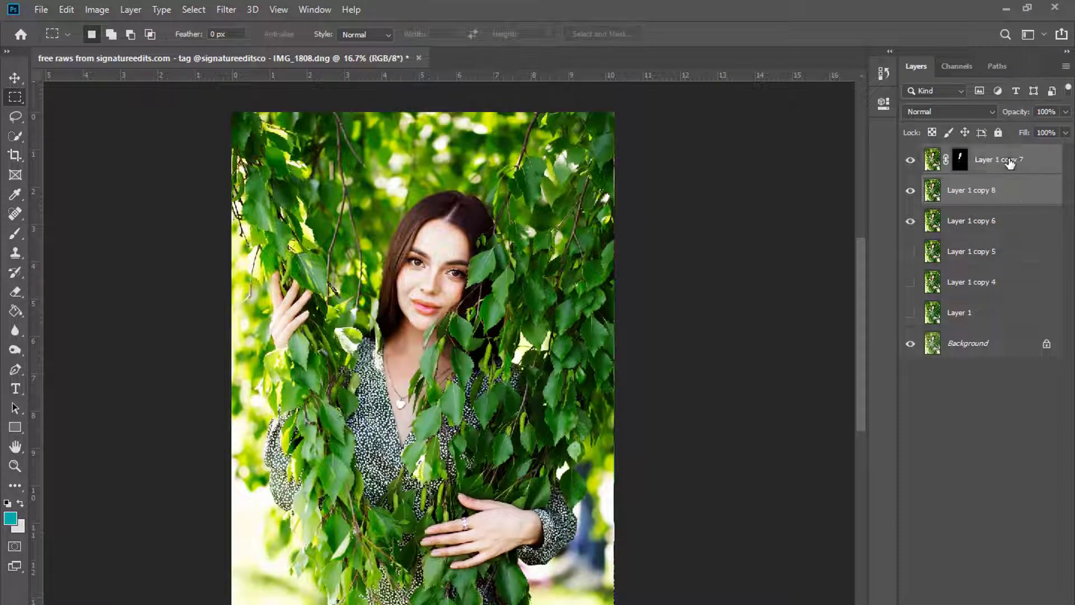
right_click(1008, 161)
click(862, 452)
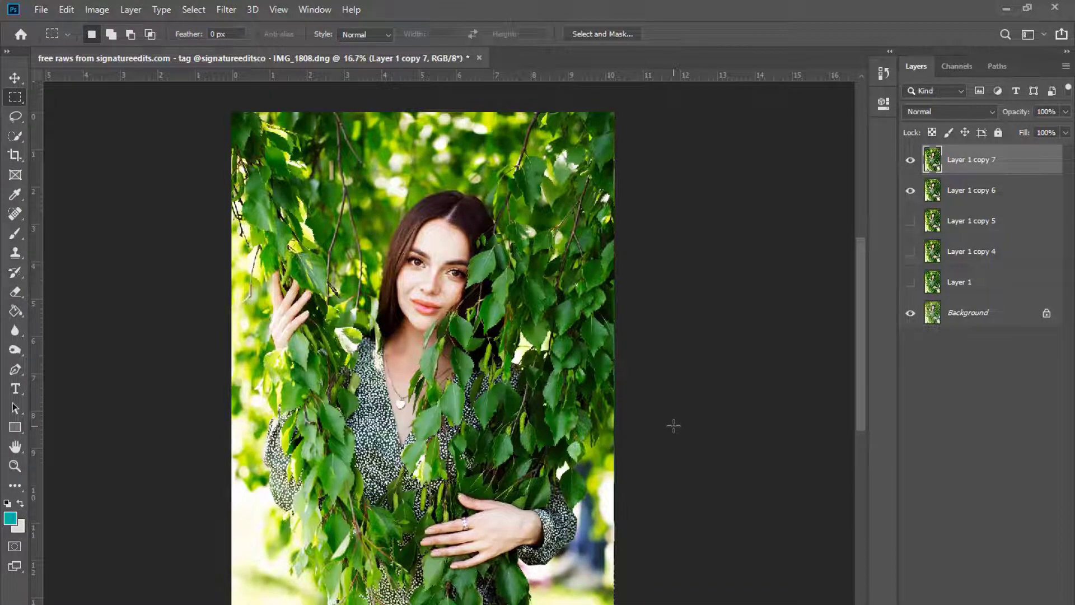
- Hide Layer 1 copy 6 and duplicate the merged Layer 1 copy 7 twice in succession
key(ctrl+plus)
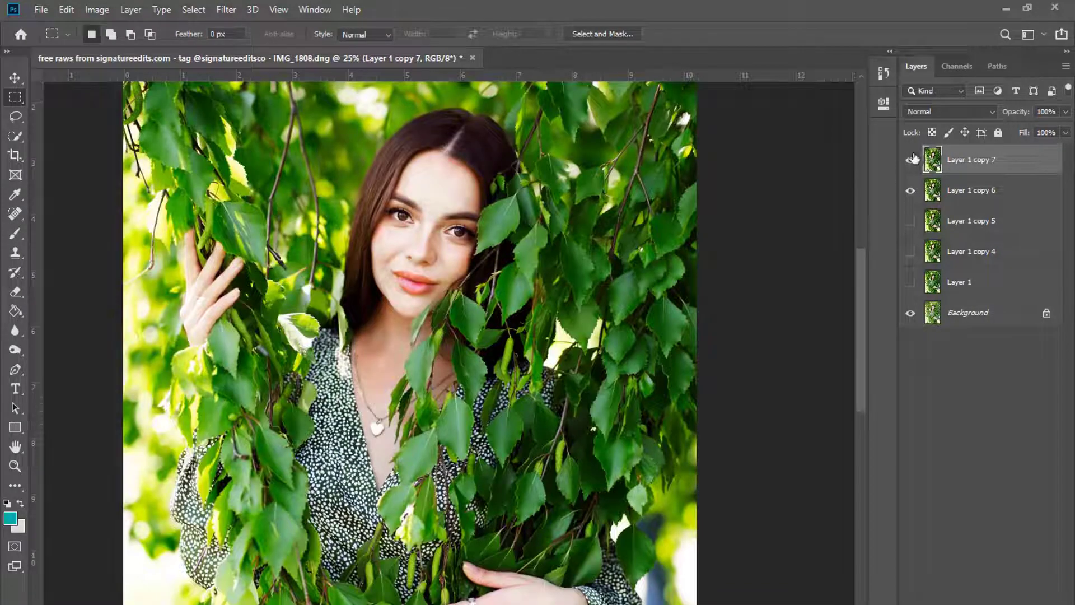
click(910, 190)
key(ctrl+minus)
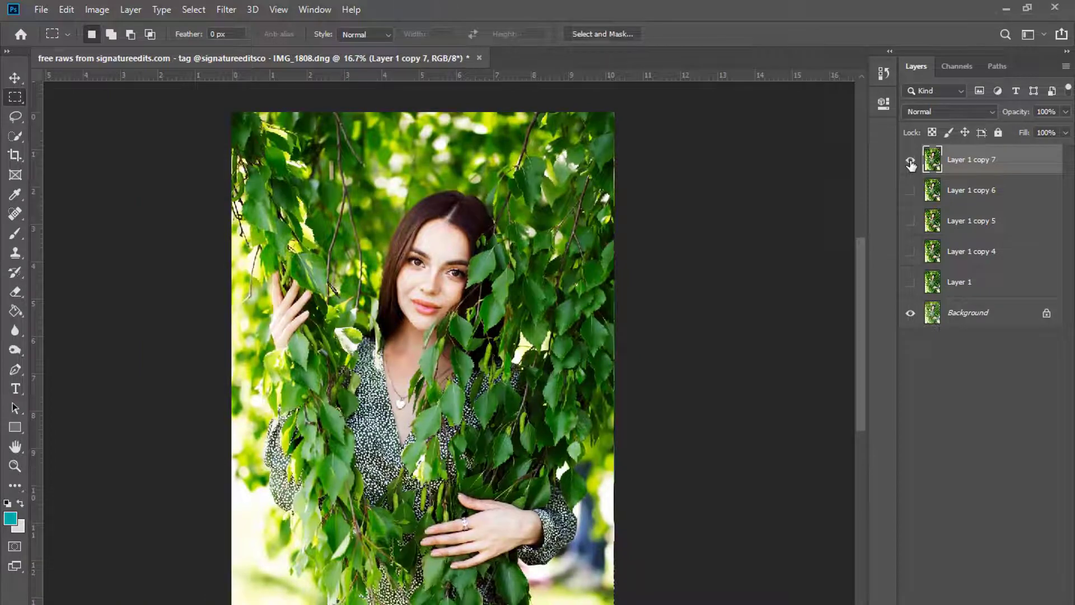
key(ctrl+minus)
drag(1069, 123, 1064, 129)
key(ctrl+plus)
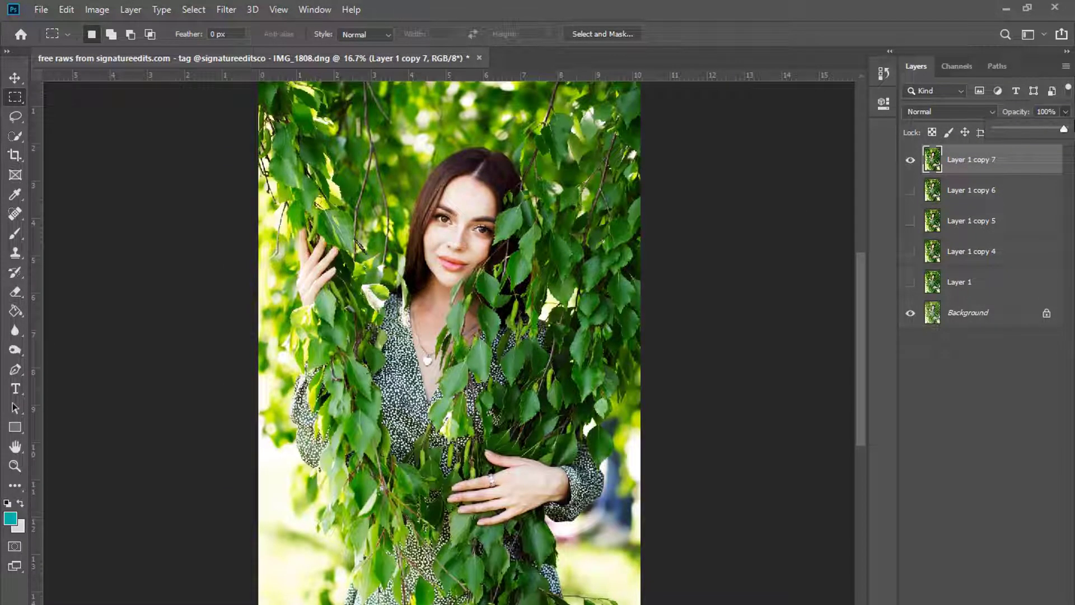
key(ctrl+j)
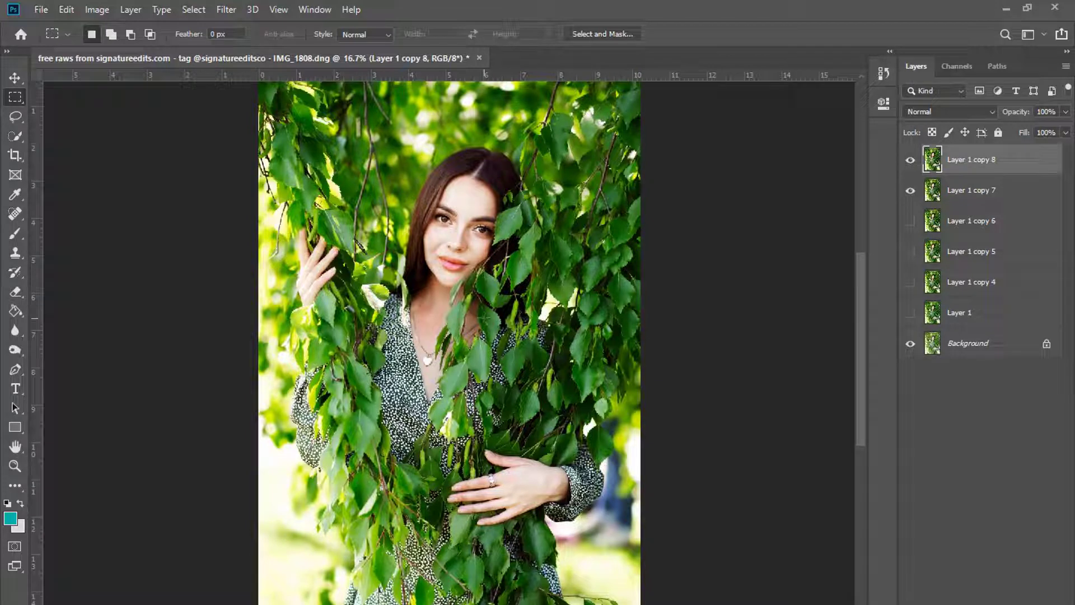
key(ctrl+j)
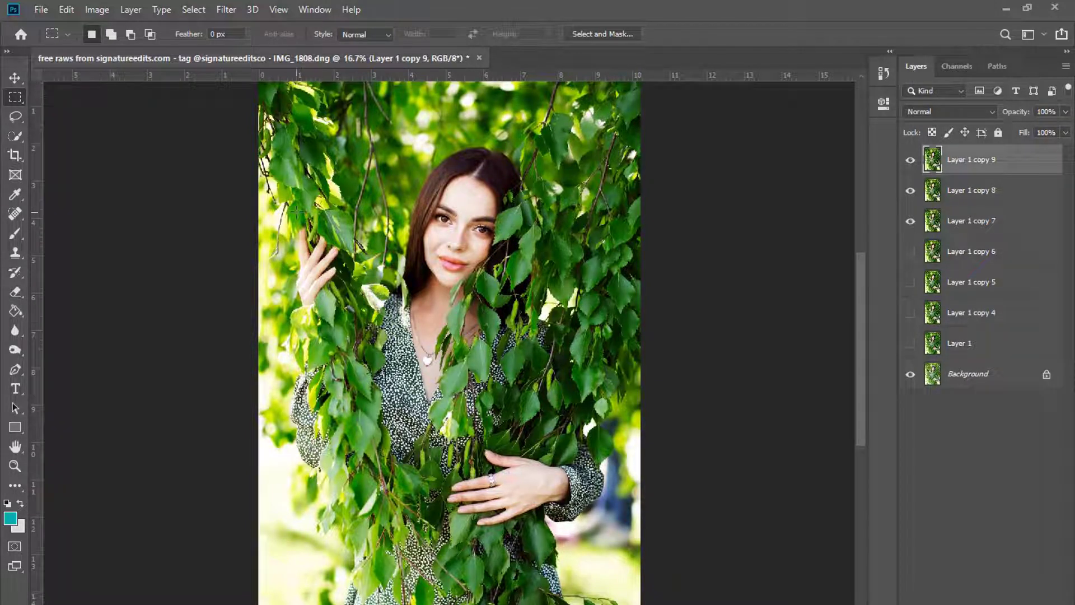
click(99, 9)
mouse_move(120, 48)
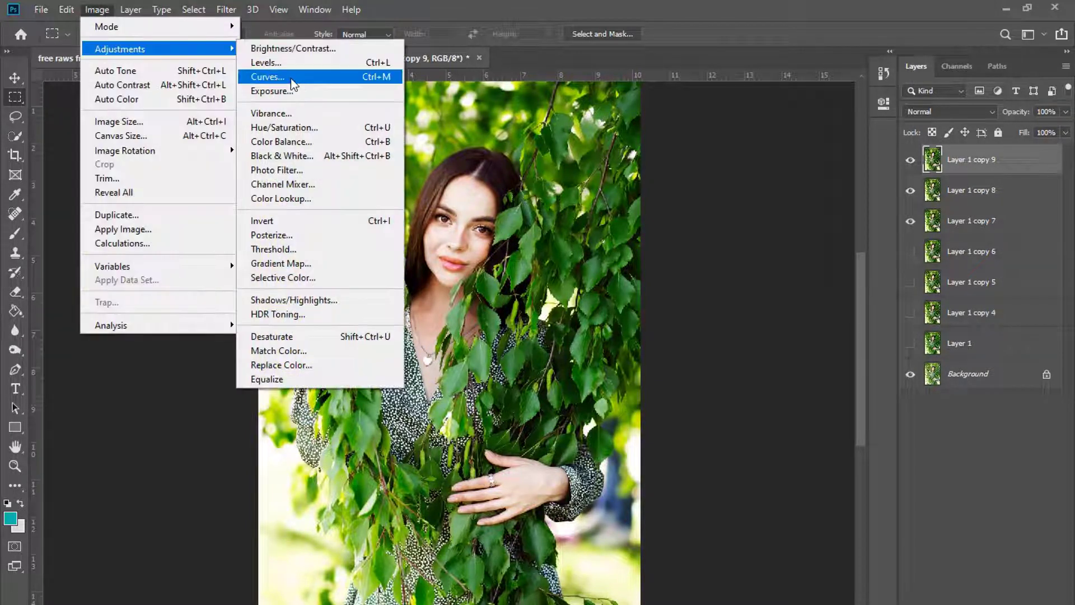
click(291, 48)
click(766, 67)
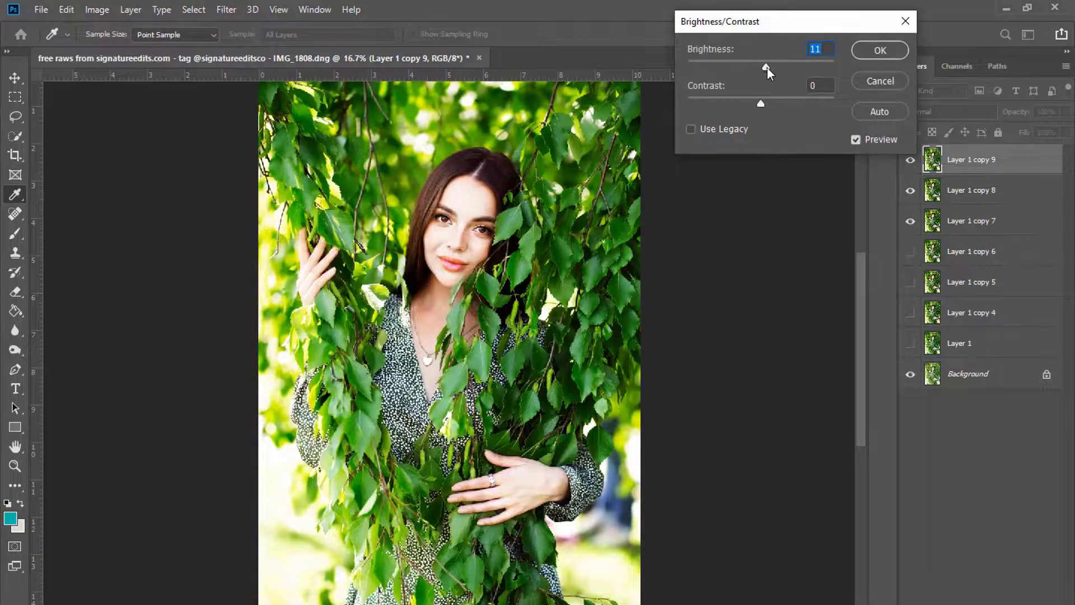
click(868, 82)
- Duplicate Layer 1 copy 9 as a separate layer for retouching the woman's face
key(z)
click(518, 164)
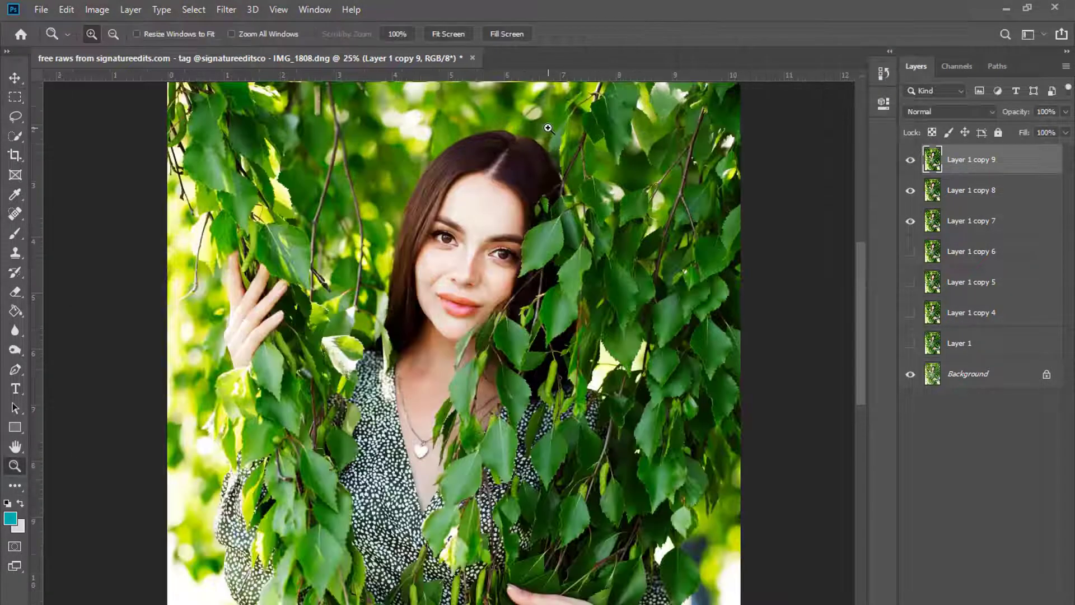
click(550, 130)
key(ctrl+j)
click(549, 170)
scroll(329, 279, up, 2)
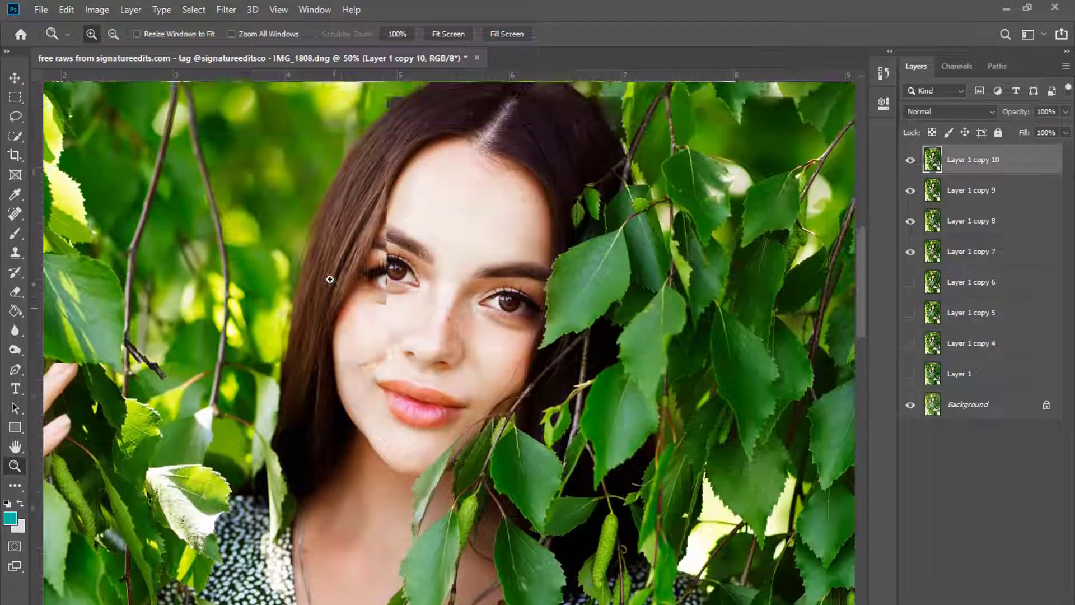
- Darken both eyebrows on Layer 1 copy 10 with the Burn tool at midtones and 14% exposure, using a brush of about 25 px
click(14, 350)
scroll(493, 276, up, 2)
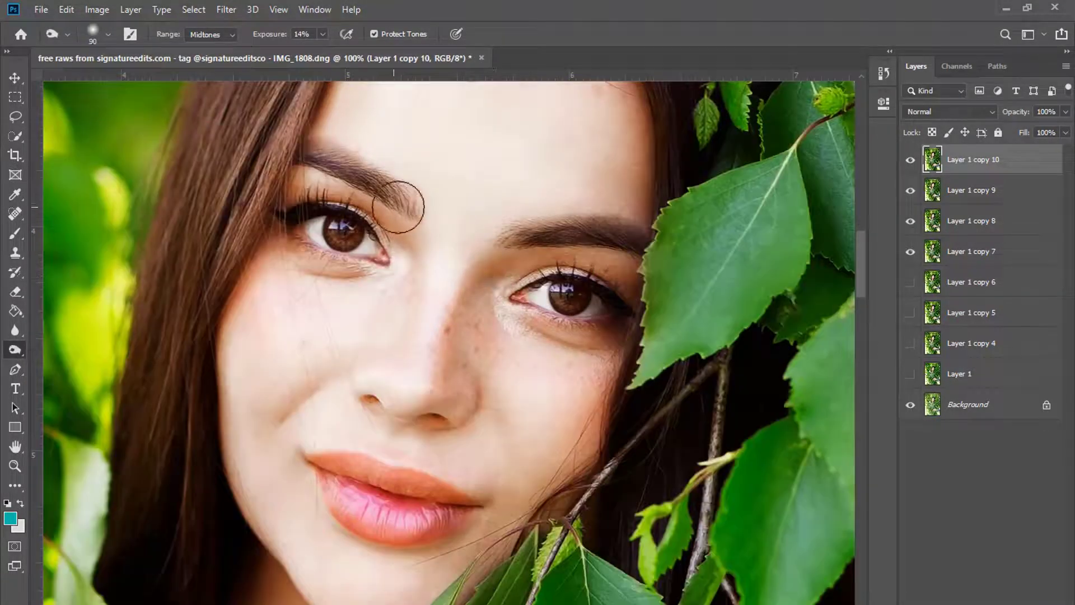
key(bracketleft)
key(bracketleft)
key(bracketleft)
key(bracketleft)
key(bracketleft)
key(bracketleft)
key(bracketleft)
key(bracketright)
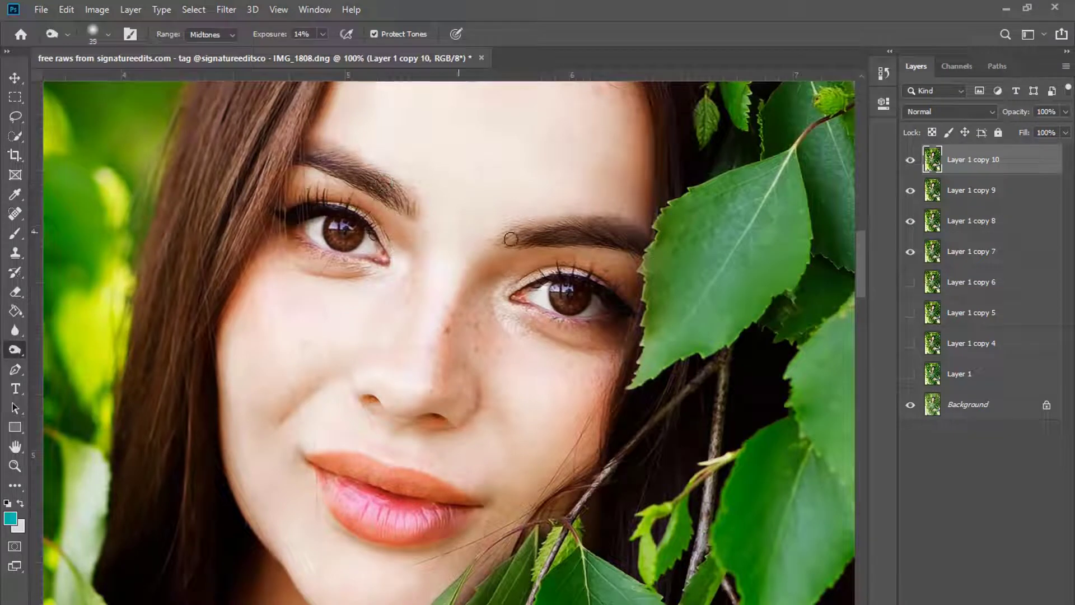
key(ctrl+plus)
key(bracketleft)
scroll(317, 238, up, 1)
key(ctrl+minus)
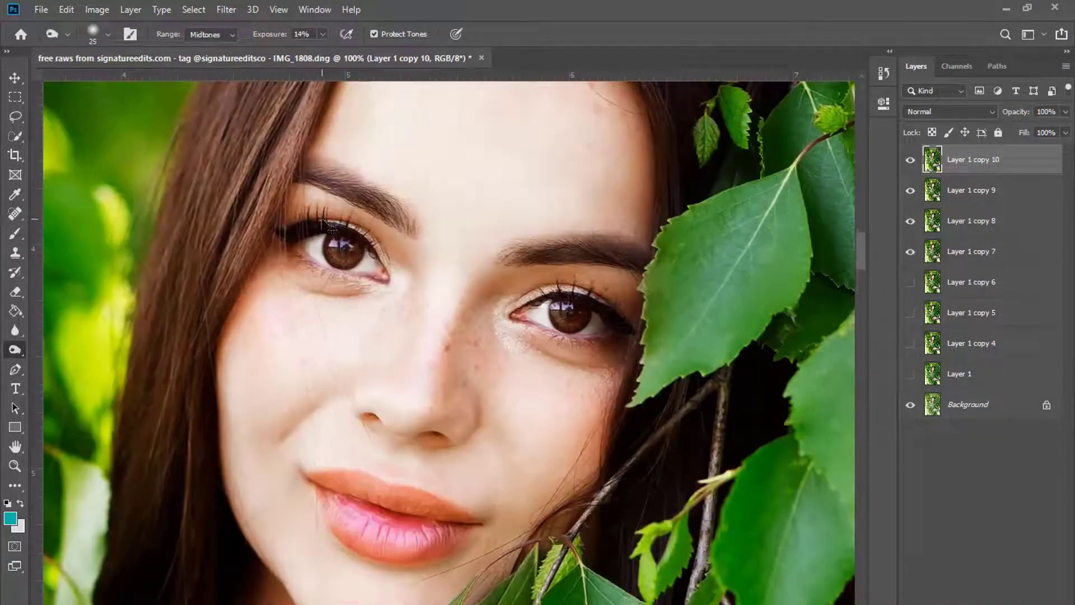
- Burn the lash line and fine details around the fully exposed eye farther from the large leaf, using a brush of about 10 px
key(ctrl+plus)
key(bracketleft)
key(bracketleft)
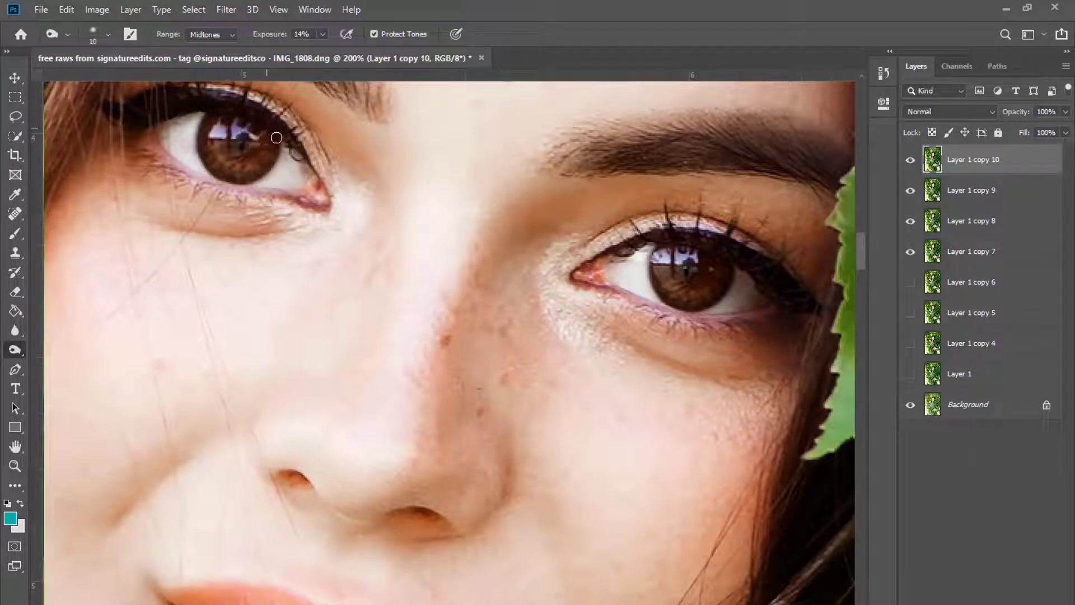
key(bracketleft)
key(bracketleft)
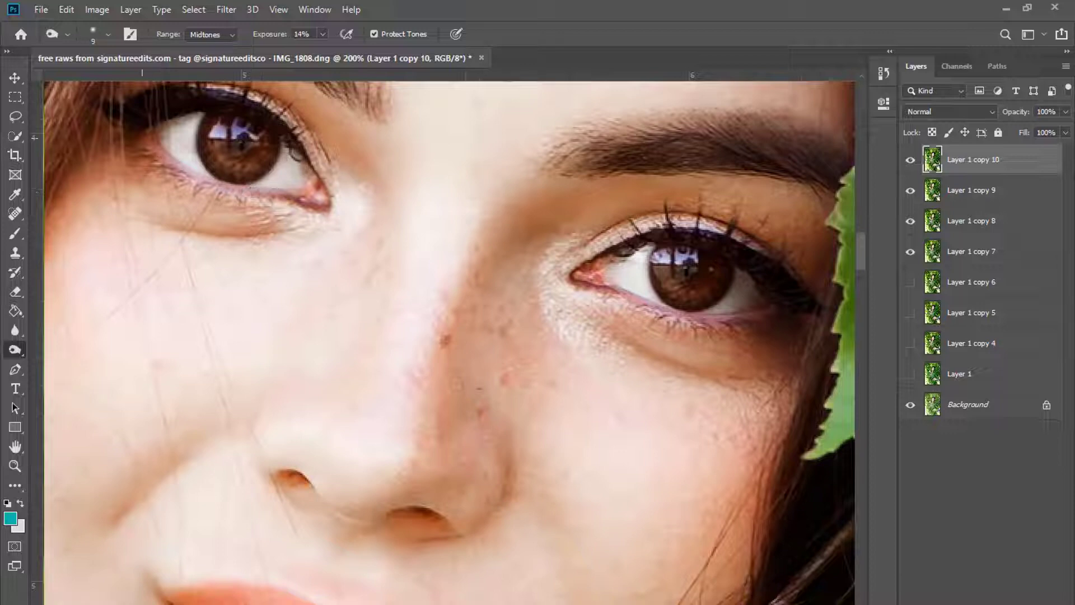
scroll(287, 201, up, 2)
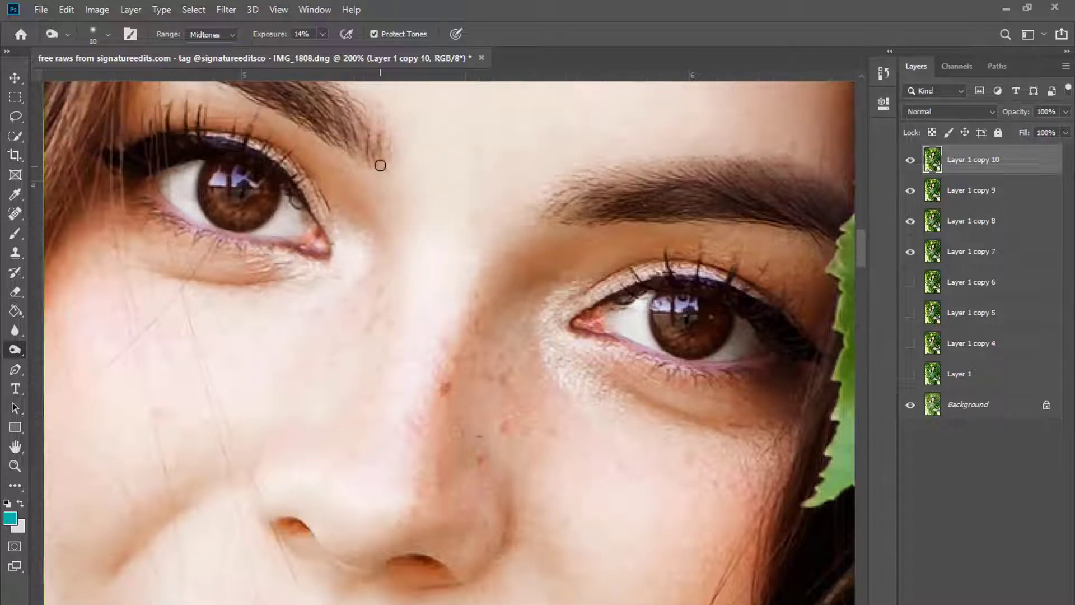
key(bracketright)
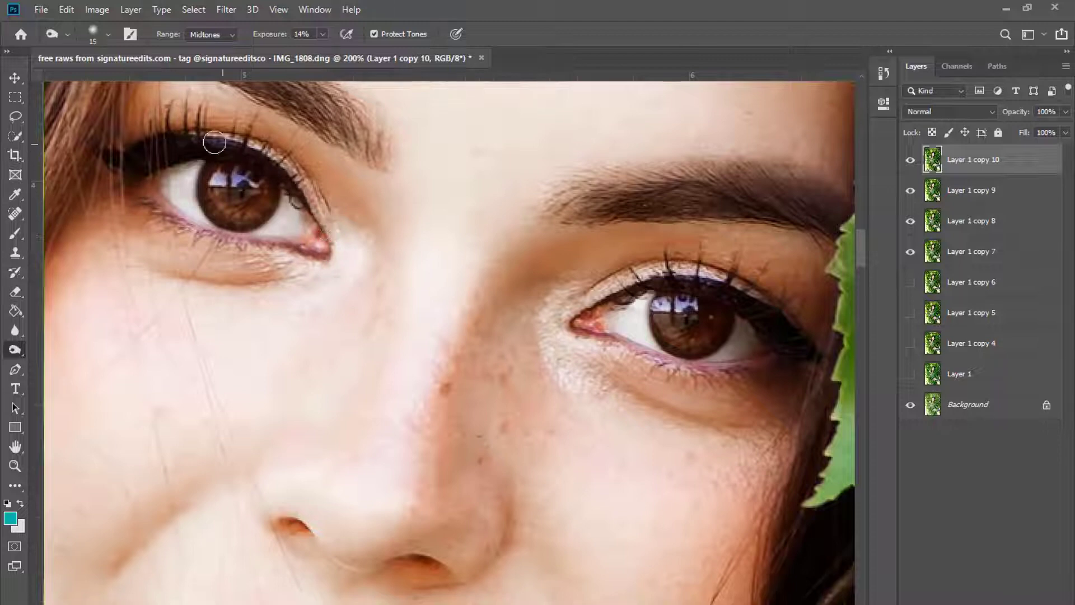
- Burn the eyebrow nearest the large leaf with a 25 px brush and the lashes beneath it with a 15 px brush
scroll(312, 180, up, 2)
key(ctrl+minus)
key(bracketleft)
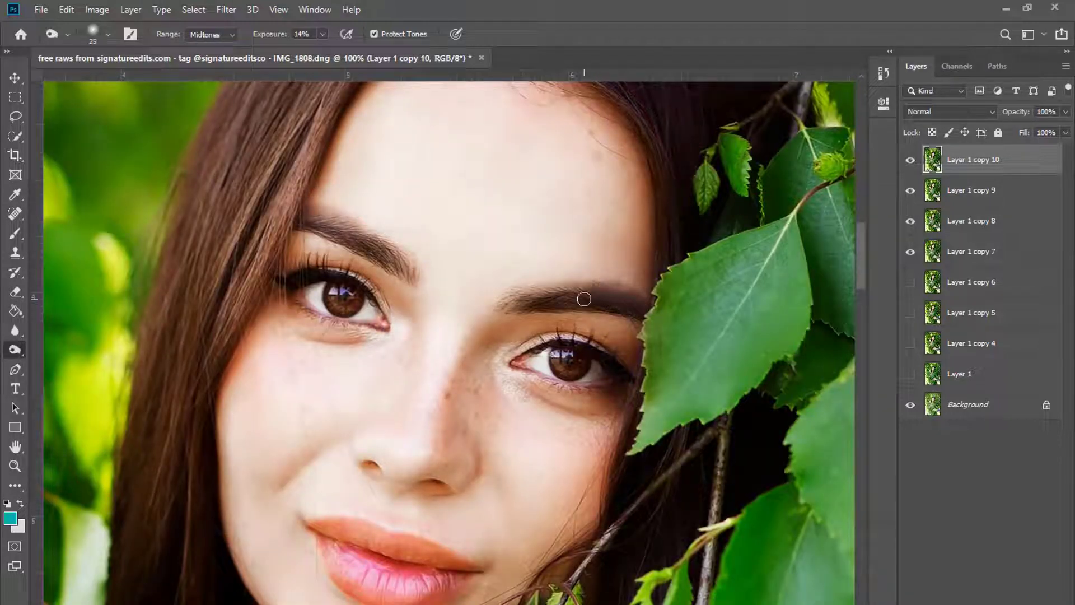
key(ctrl+plus)
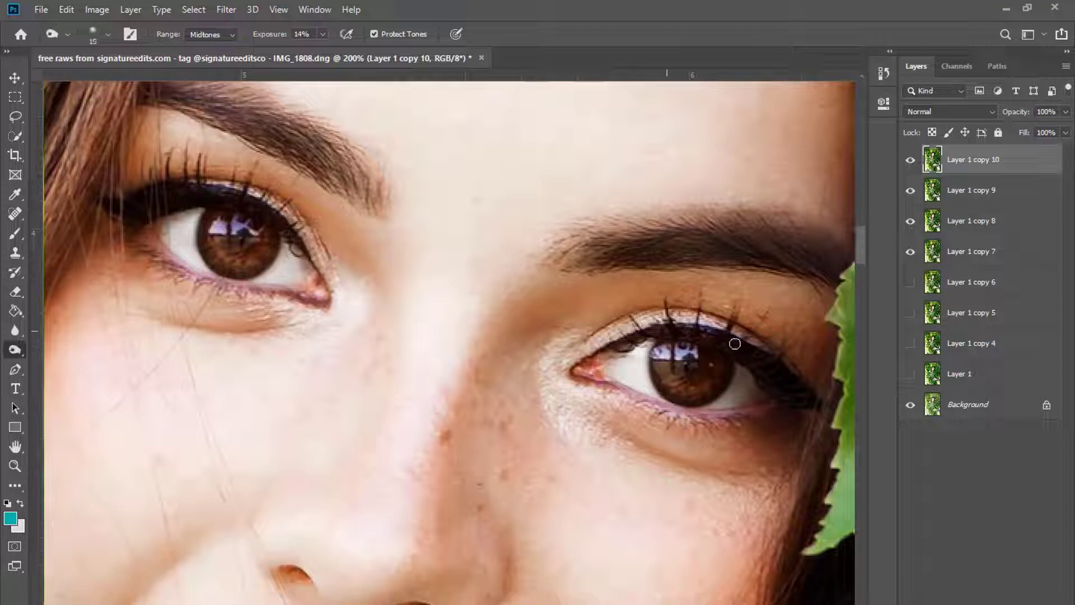
key(bracketright)
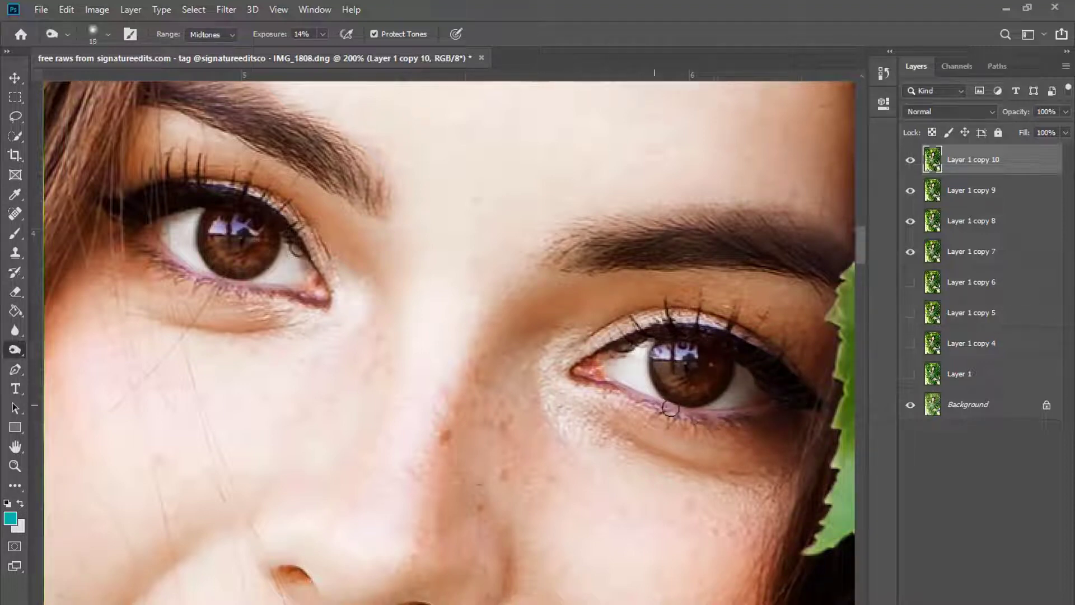
key(ctrl+minus)
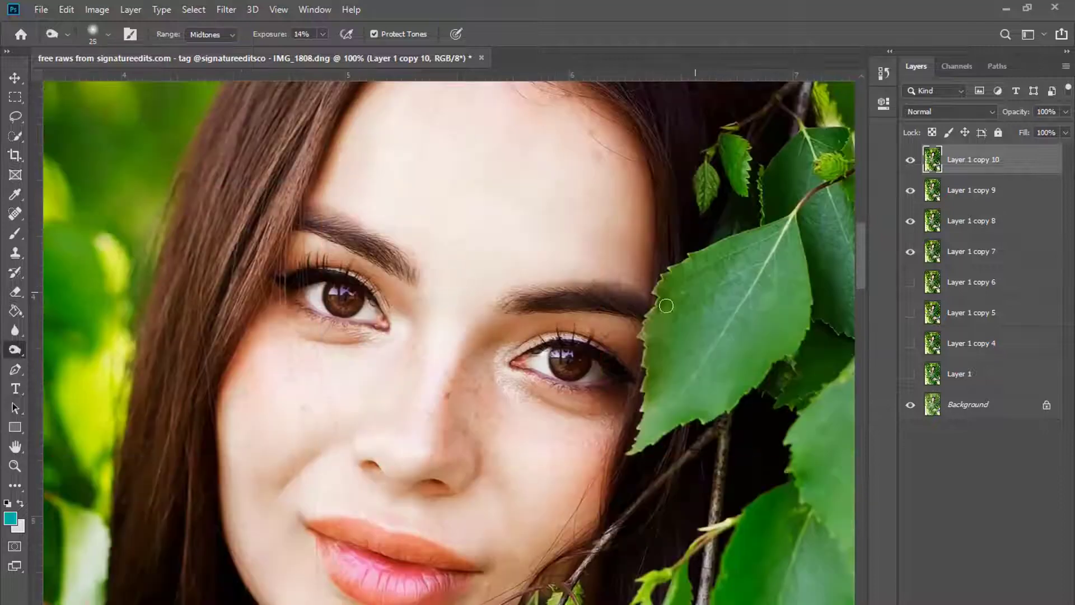
- Burn the forehead's edge along the hairline with a 70 px brush and the nose contours with a 15 px brush
key(ctrl+minus)
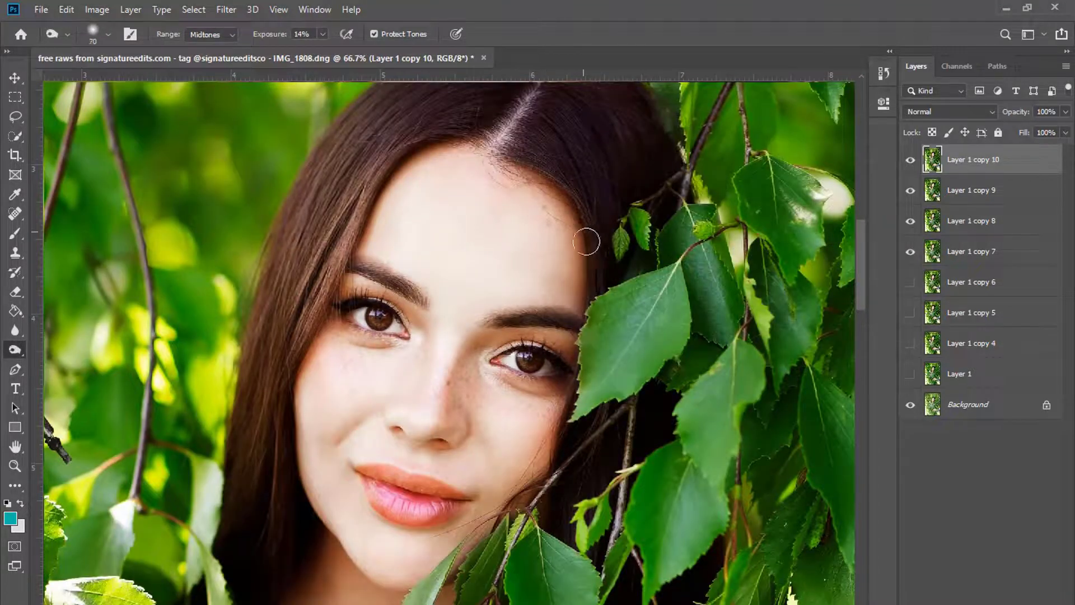
key(ctrl+plus)
scroll(471, 293, down, 3)
key(bracketleft)
key(bracketleft)
key(bracketleft)
key(bracketleft)
key(bracketleft)
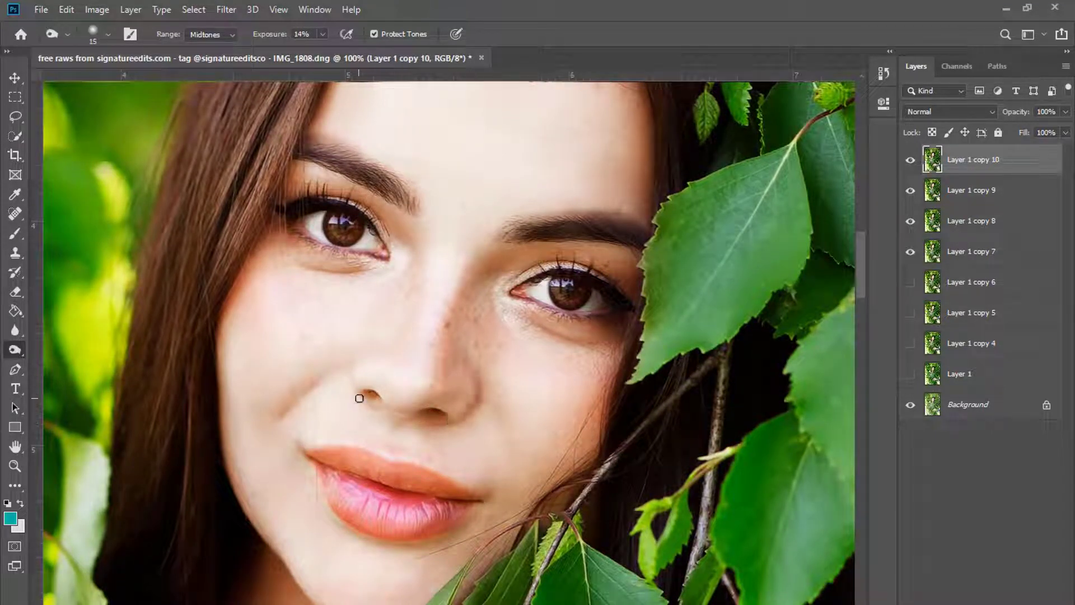
scroll(384, 364, down, 2)
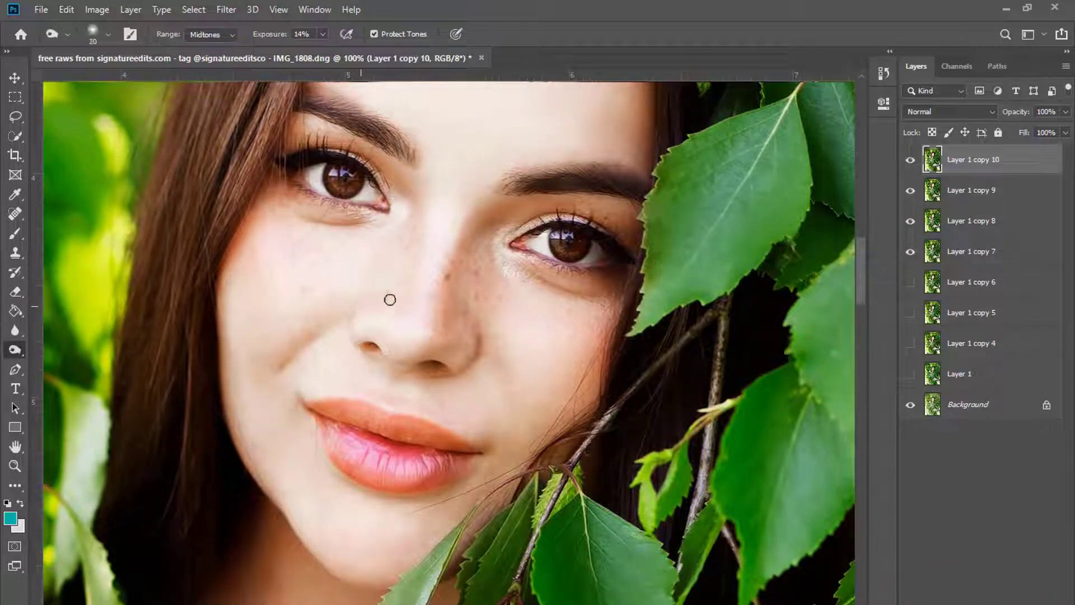
- Burn the contours of the cheek, jaw and chin, enlarging the brush gradually to 90 px
key(bracketright)
scroll(495, 389, down, 2)
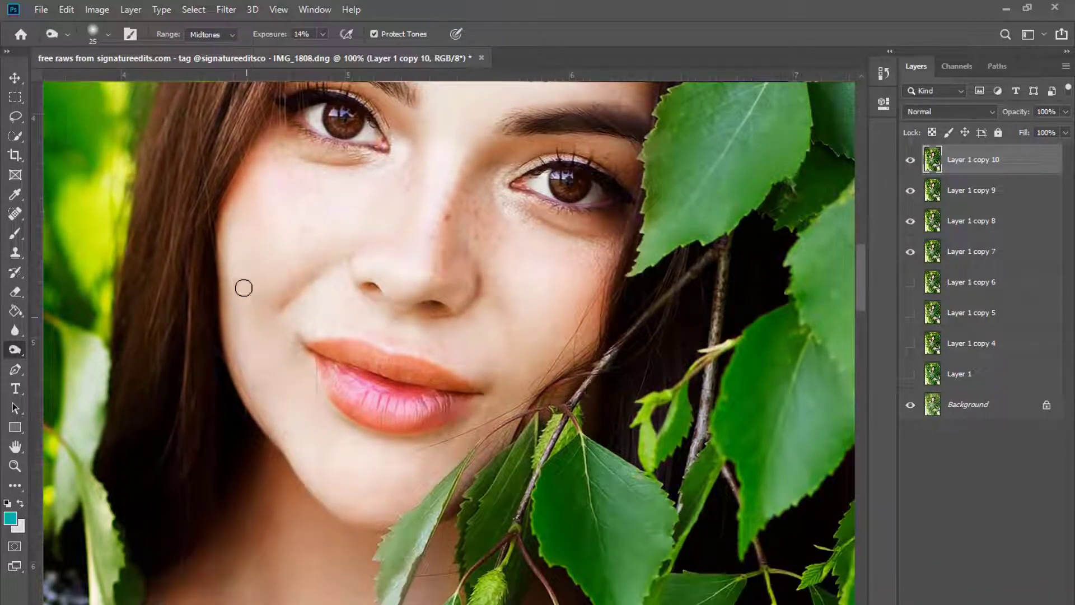
key(bracketright)
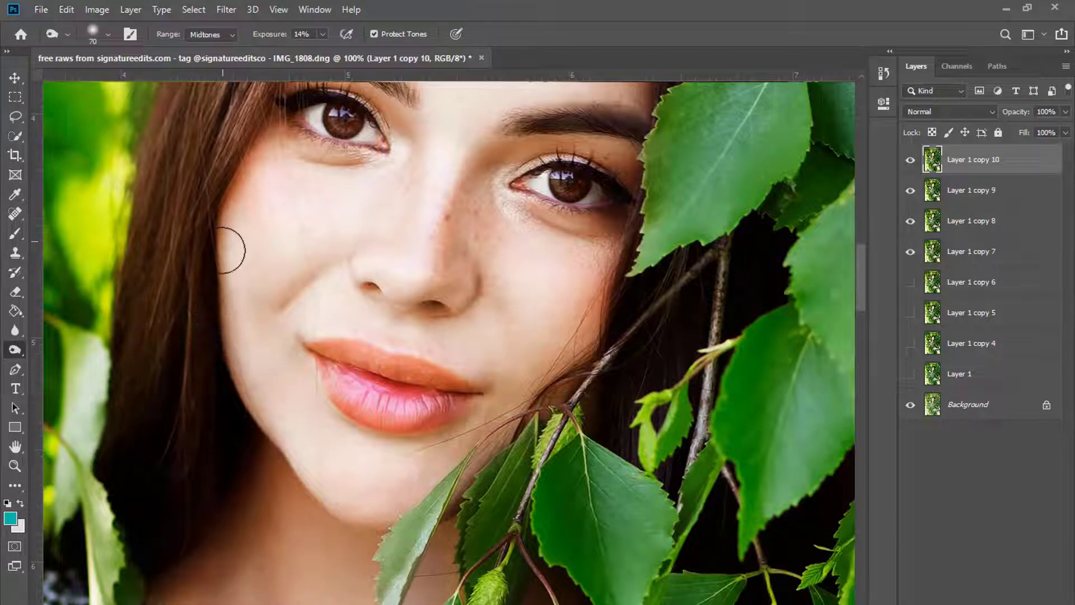
scroll(617, 300, down, 2)
key(bracketright)
key(bracketright)
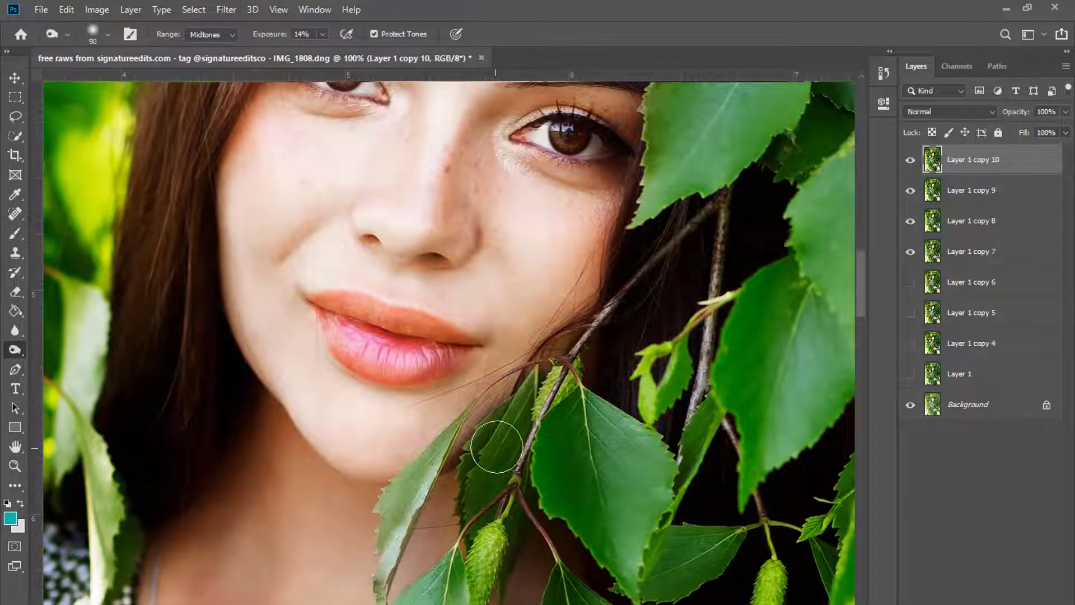
key(ctrl+minus)
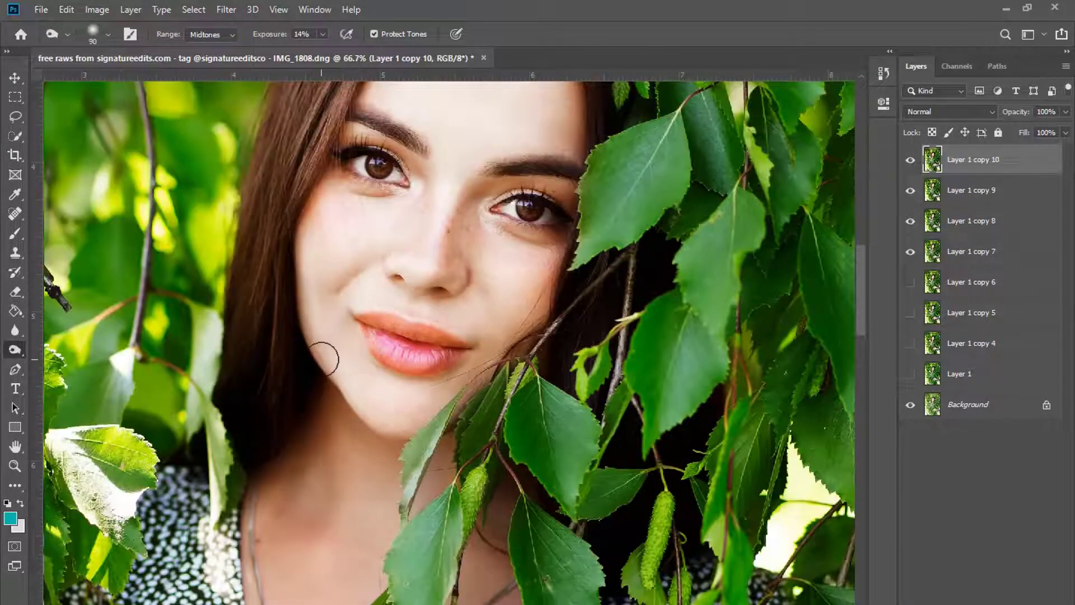
- Toggle Layer 1 copy 10's visibility at several zoom levels to compare the face with and without burning
scroll(426, 416, up, 2)
key(ctrl+minus)
click(911, 160)
click(910, 161)
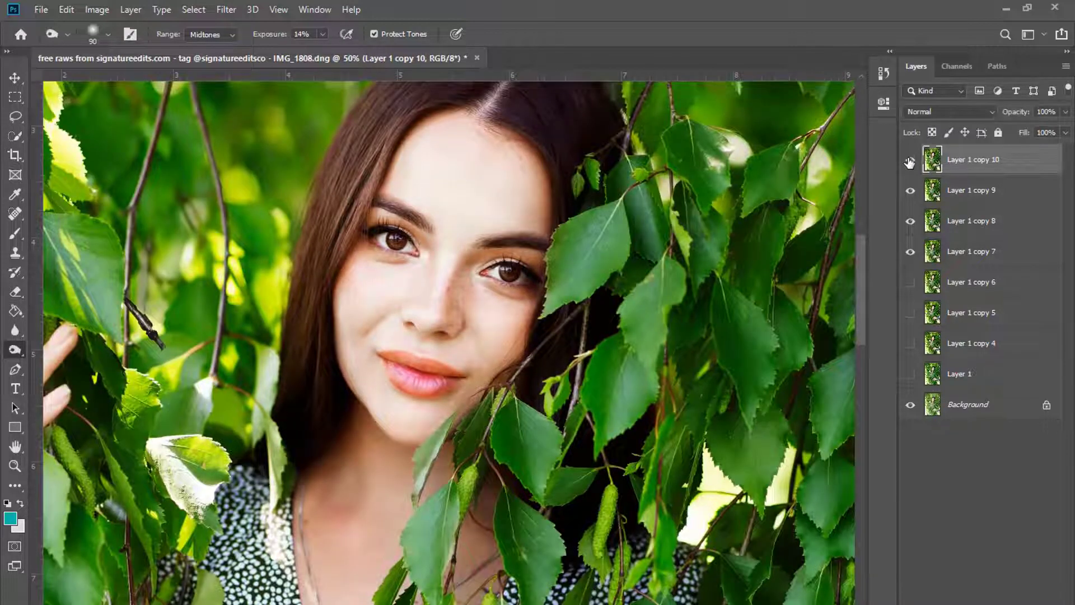
key(ctrl+plus)
key(ctrl+plus)
click(910, 161)
click(910, 161)
click(910, 161)
click(910, 161)
click(910, 161)
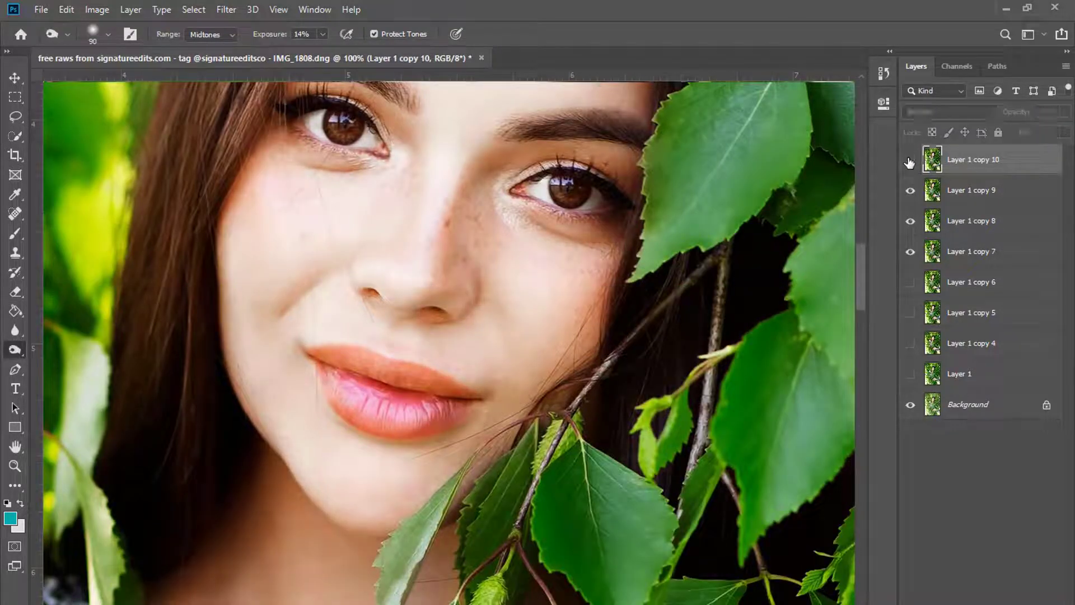
click(910, 161)
key(ctrl+minus)
key(ctrl+minus)
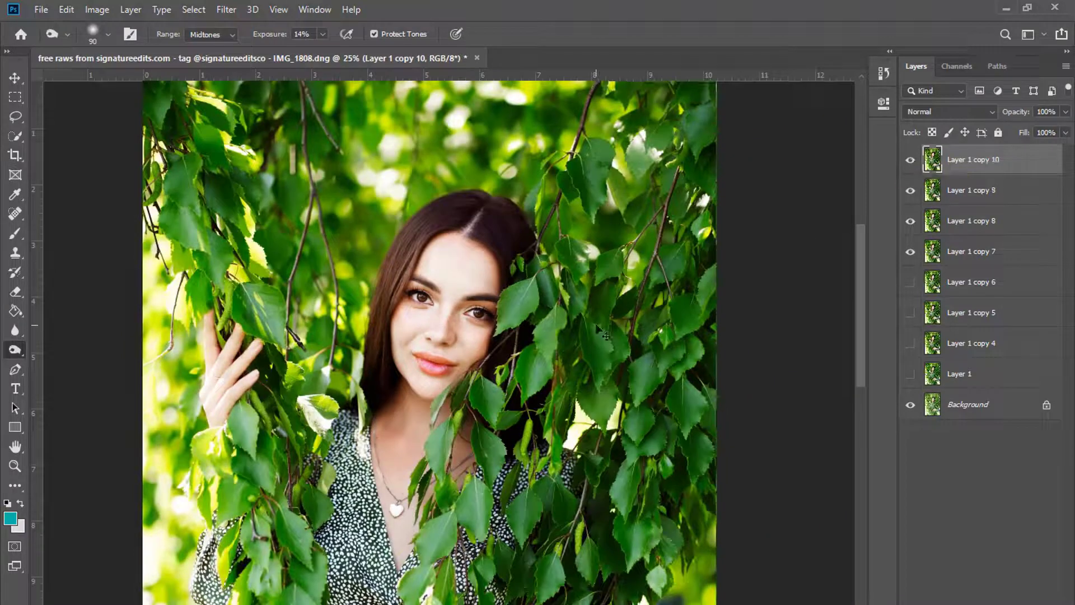
- Delete the burned Layer 1 copy 10 and make a fresh duplicate of Layer 1 copy 9
key(Delete)
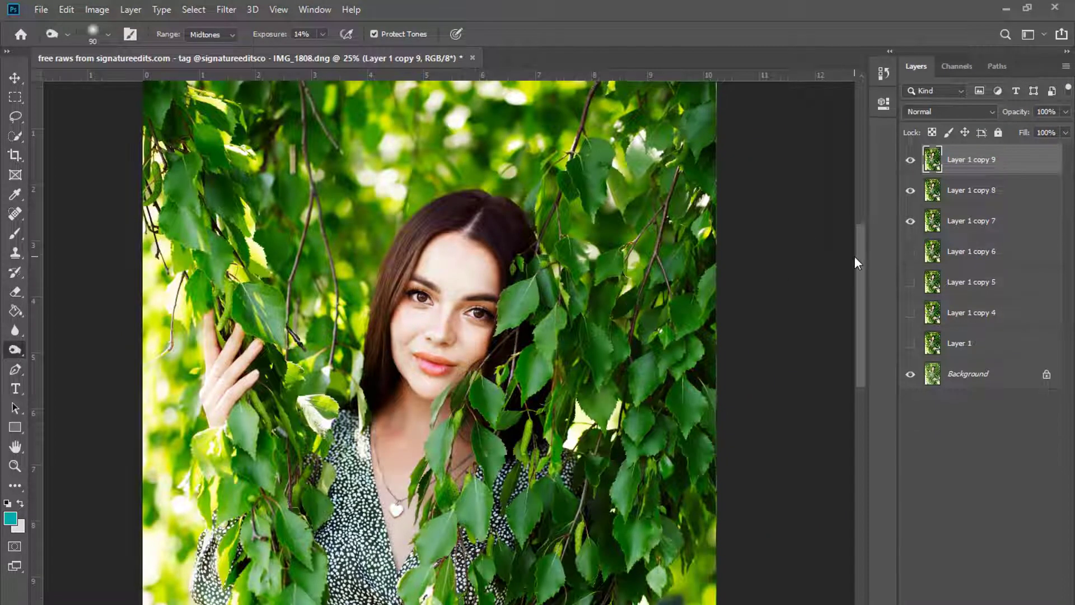
key(ctrl+j)
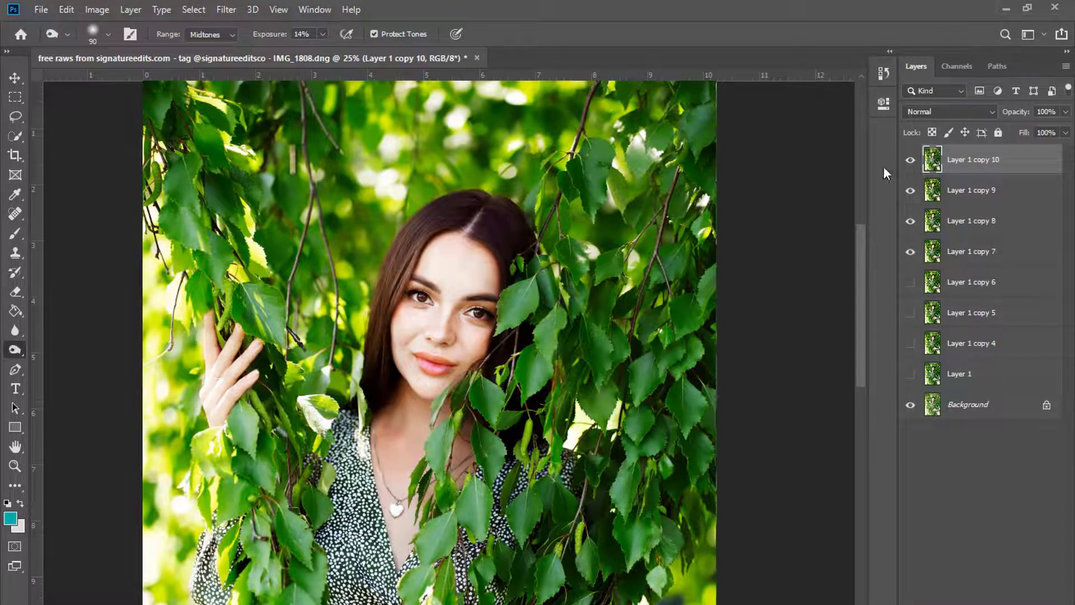
- Burn the lash lines around the eyes on Layer 1 copy 10 with a 15 px brush at 14% exposure
scroll(431, 252, up, 3)
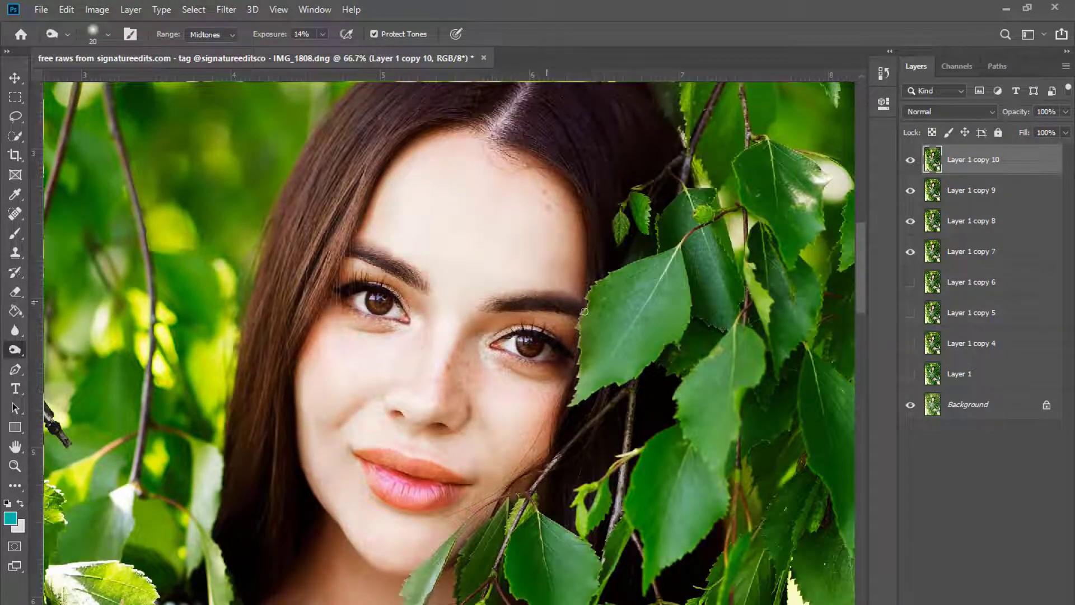
key(ctrl+plus)
key(ctrl+plus)
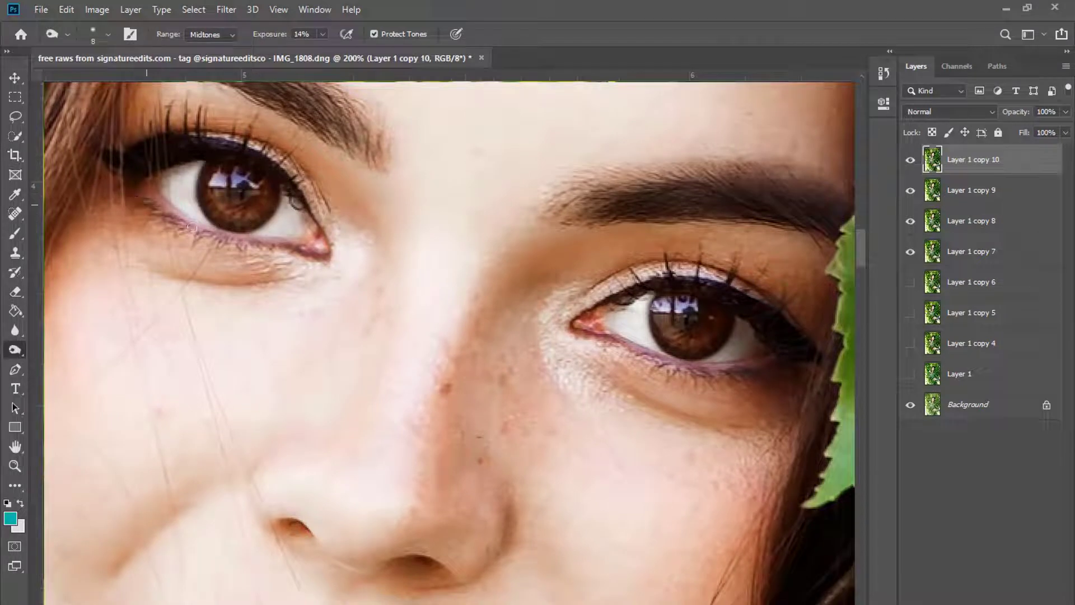
key(bracketright)
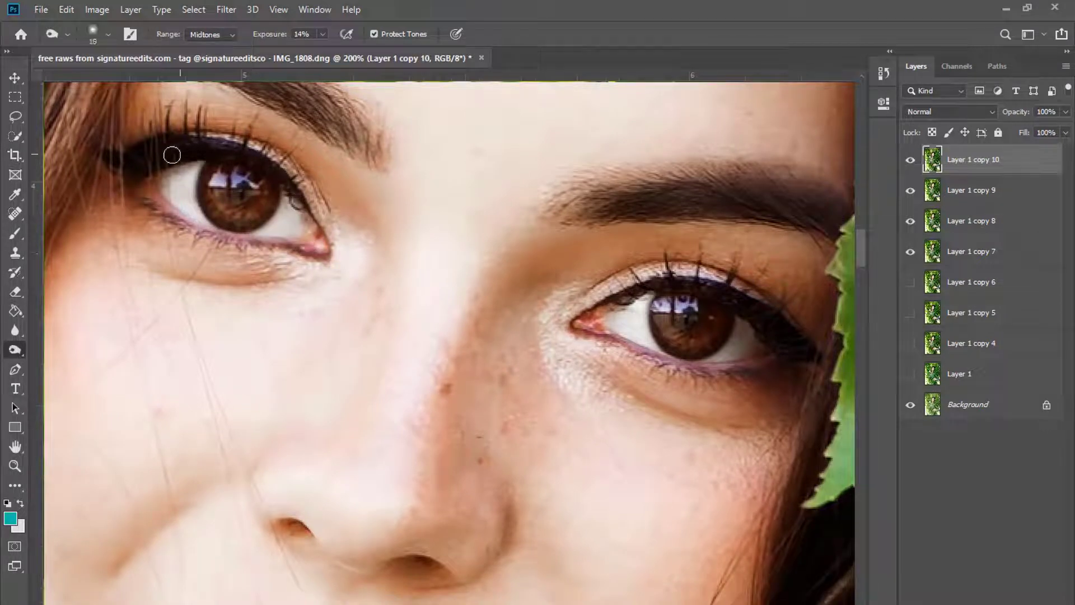
key(bracketright)
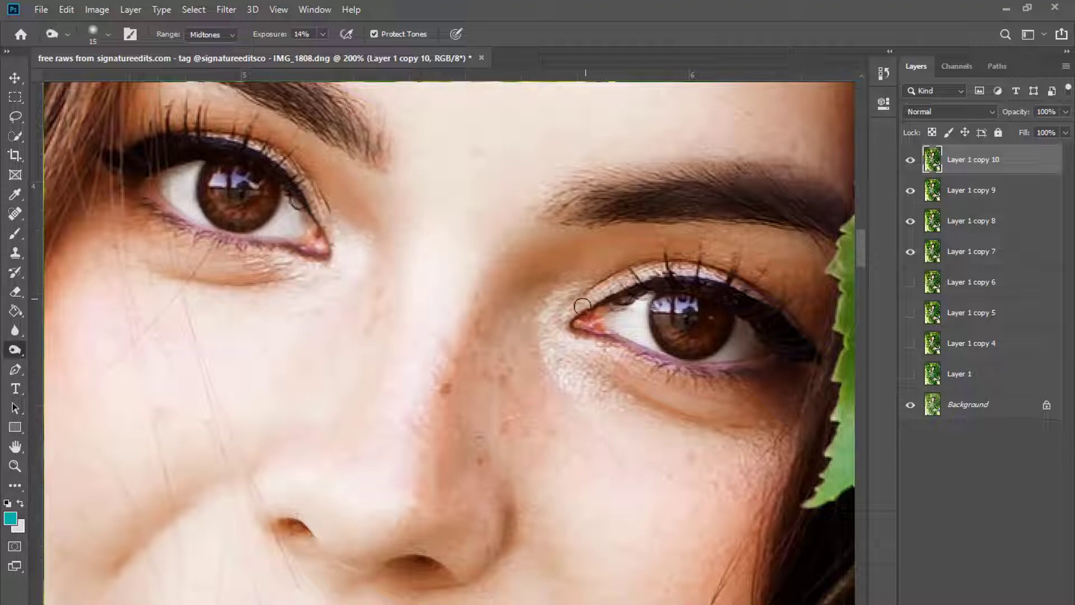
- Burn the inner corner and lower lash line of the eye nearer the leaves with a very small brush
key(bracketleft)
key(bracketleft)
key(bracketleft)
key(bracketleft)
key(bracketleft)
key(bracketleft)
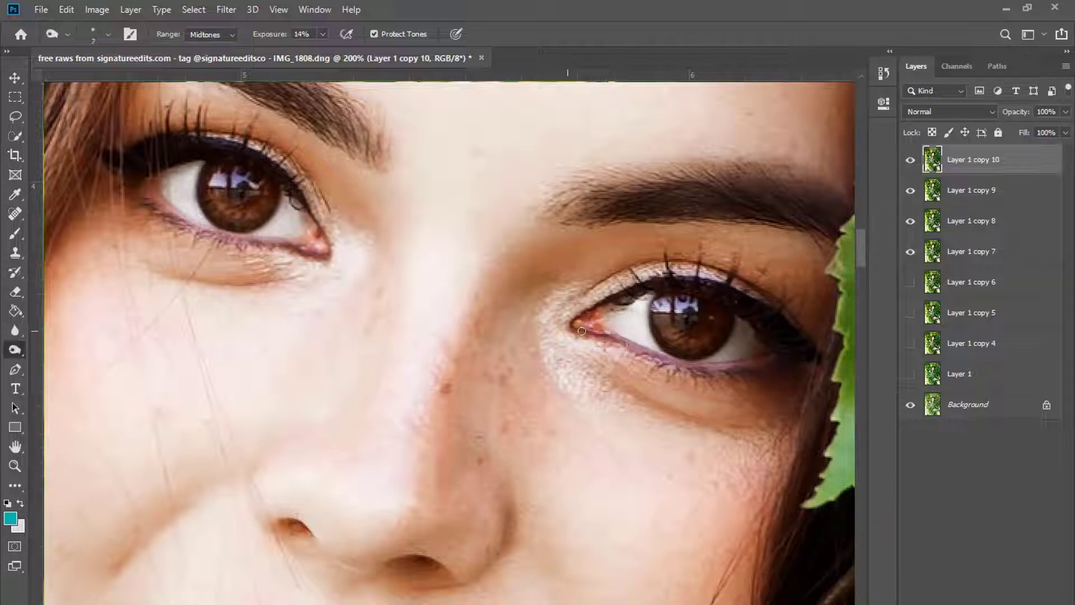
key(bracketright)
key(bracketright)
key(bracketright)
key(bracketright)
key(bracketright)
key(bracketright)
key(ctrl+minus)
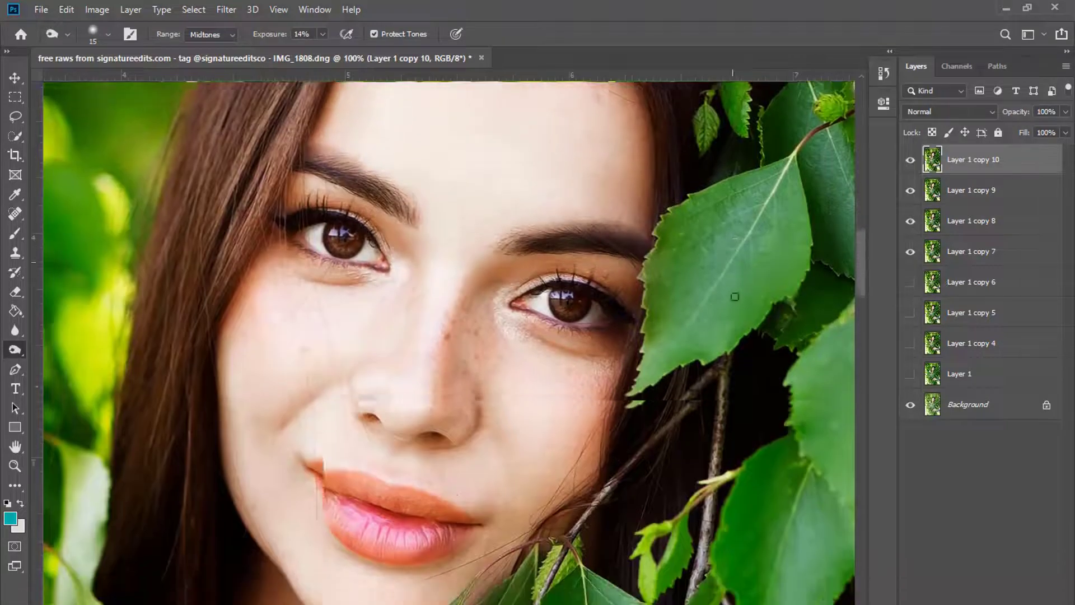
- Burn the cheek's outer contour beside the hair, enlarging the brush to 90 px and then 100 px
key(bracketright)
key(bracketright)
key(bracketright)
key(bracketright)
key(bracketright)
key(bracketright)
key(bracketright)
key(bracketright)
key(bracketright)
key(bracketright)
key(bracketright)
key(bracketright)
key(ctrl+minus)
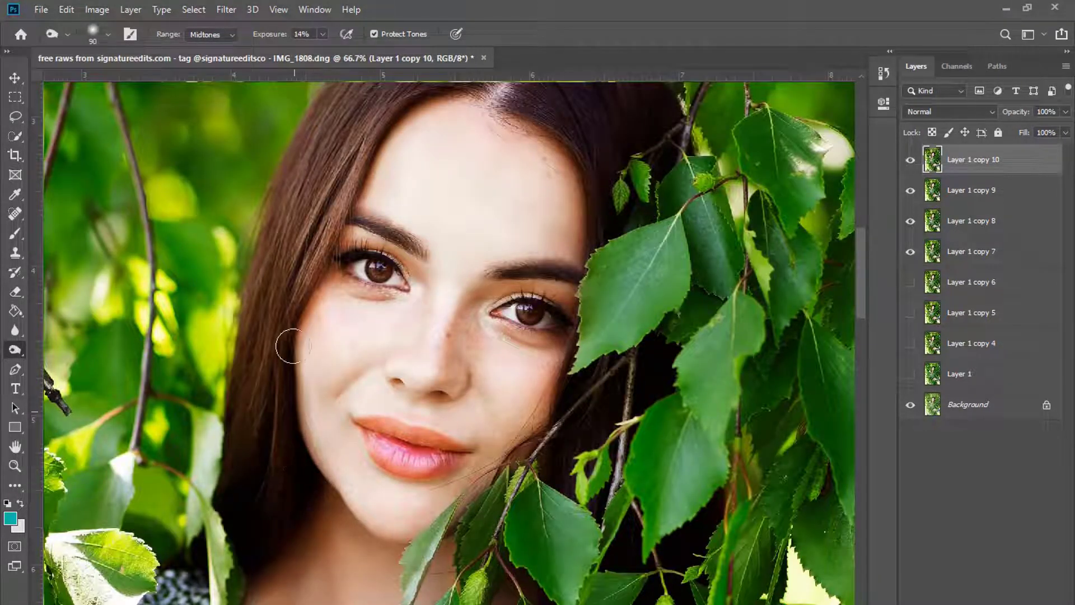
key(ctrl+minus)
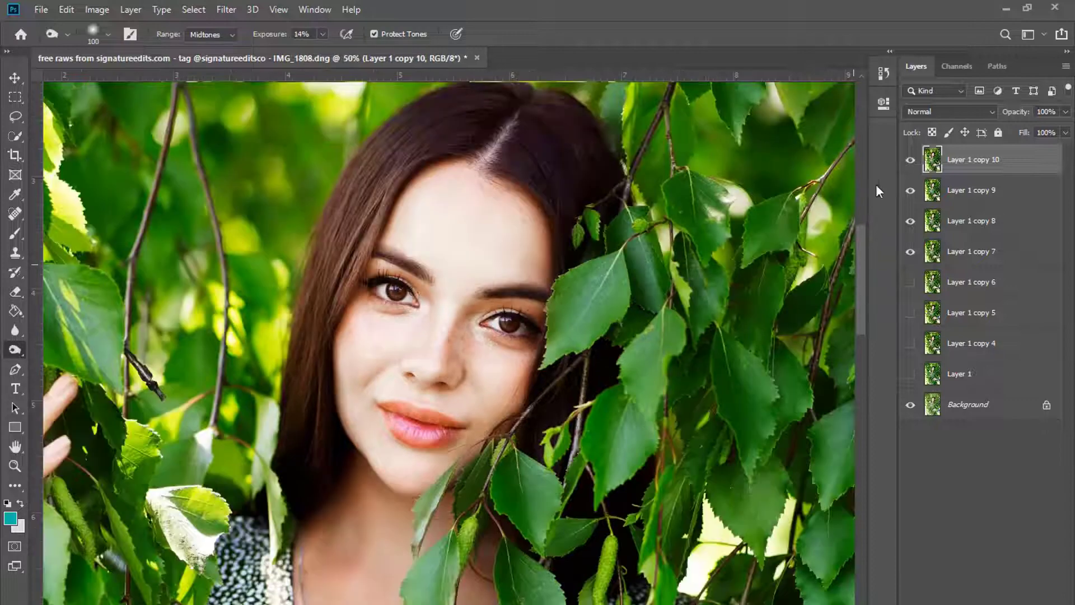
- Toggle Layer 1 copy 10 to compare the burning, and darken the neck area with a 125 px brush
click(909, 162)
click(909, 161)
click(909, 162)
click(909, 162)
key(ctrl+minus)
key(bracketright)
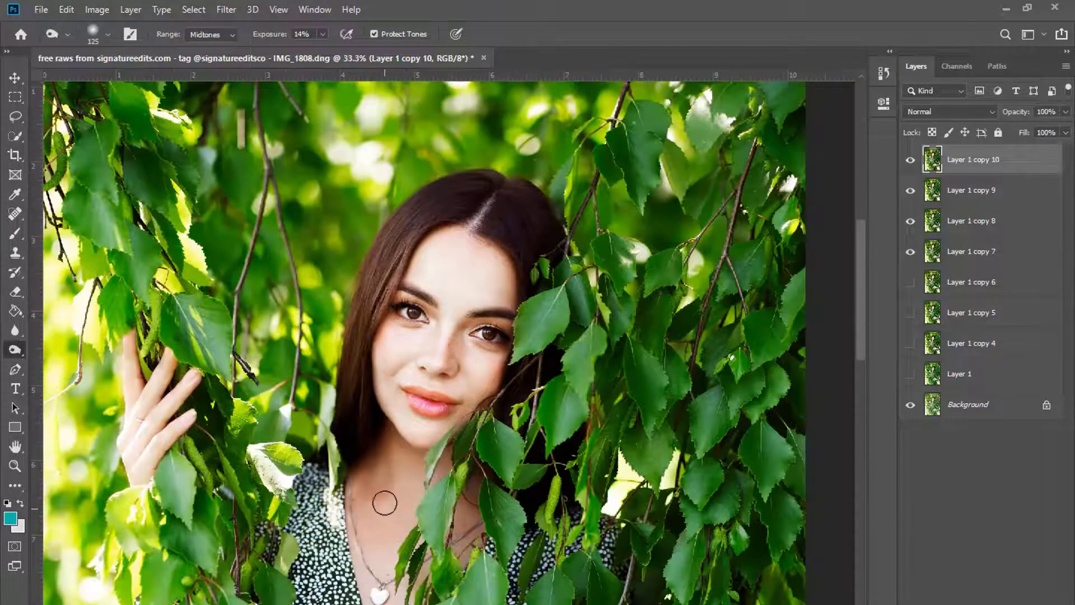
- Set Layer 1 copy 10's opacity to 67% and compare the face with and without the layer
click(1065, 112)
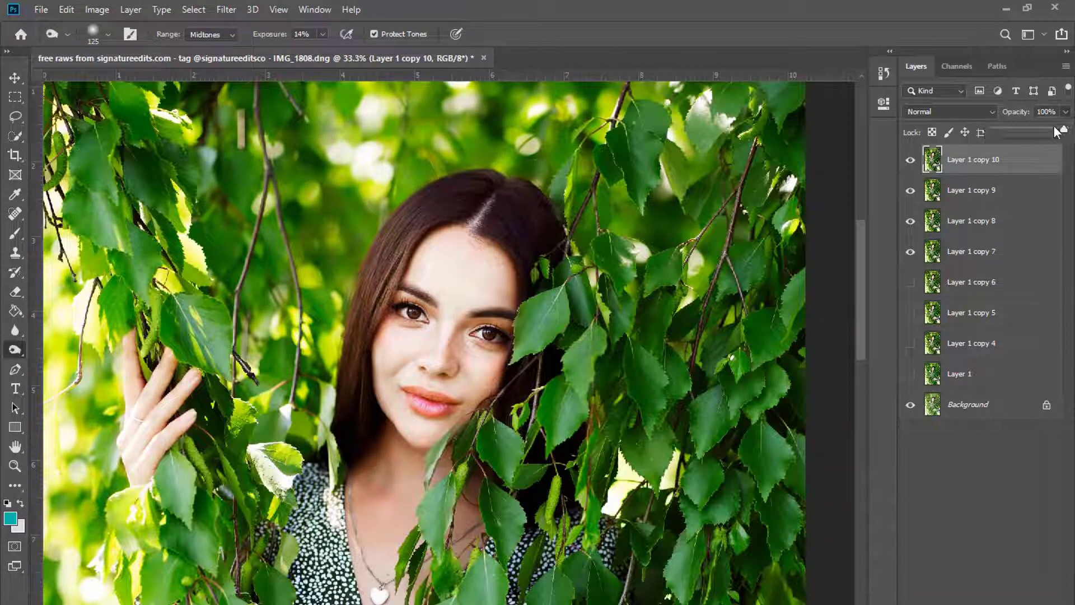
click(909, 161)
click(909, 161)
key(ctrl+plus)
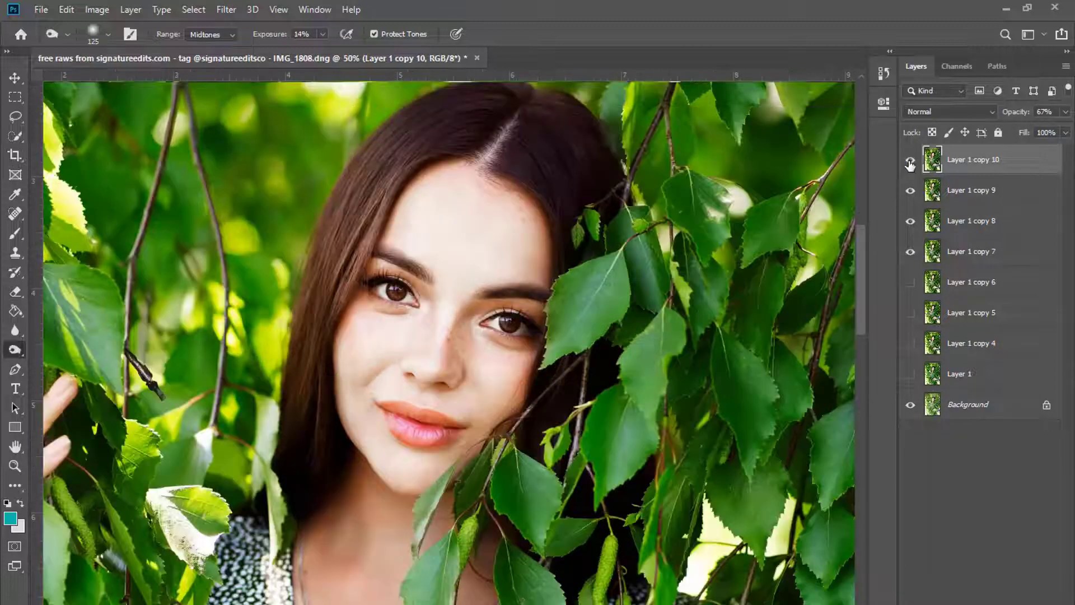
click(909, 161)
click(909, 161)
- Burn the upper lash lines of both eyes again in close-up, reducing the brush to 15 px
key(ctrl+plus)
key(ctrl+plus)
key(ctrl+plus)
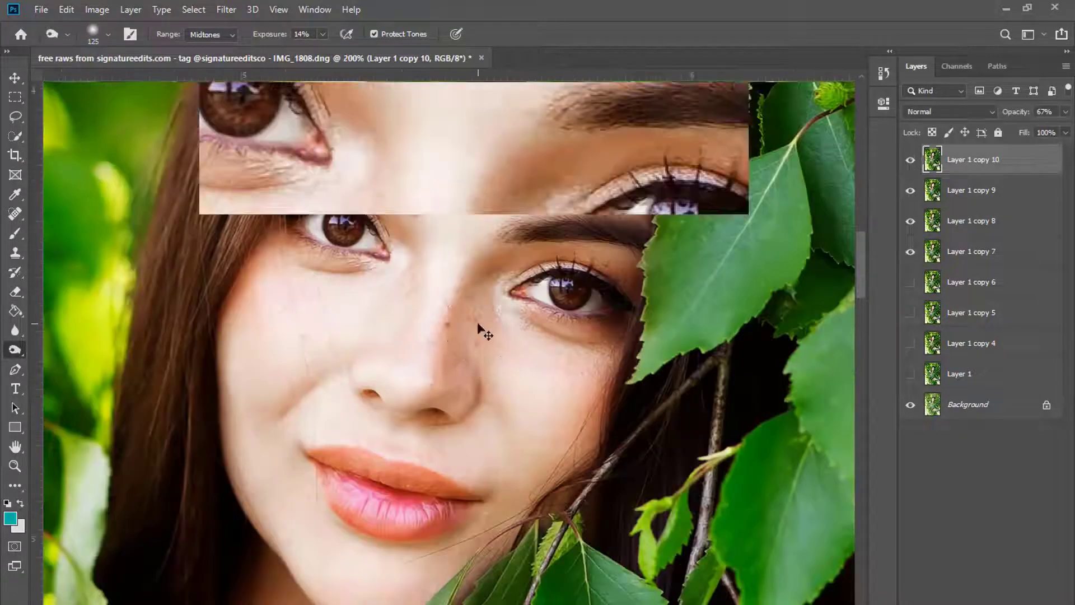
scroll(314, 274, up, 2)
key(bracketleft)
key(bracketleft)
key(bracketleft)
key(bracketleft)
key(bracketleft)
key(bracketleft)
key(bracketleft)
key(bracketleft)
key(bracketleft)
key(bracketleft)
key(bracketleft)
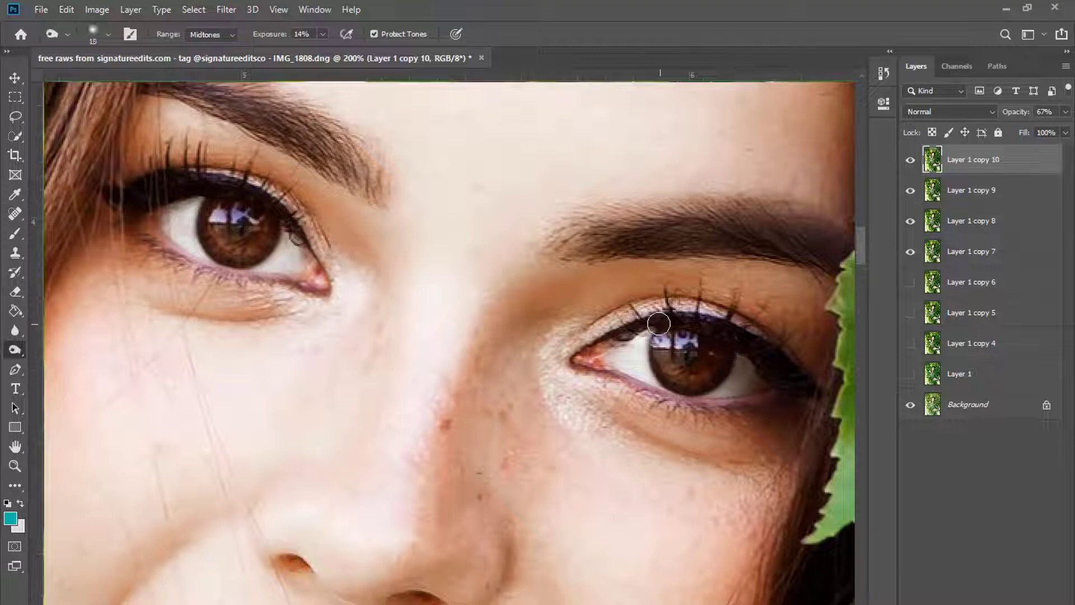
key(bracketright)
key(ctrl+minus)
key(ctrl+minus)
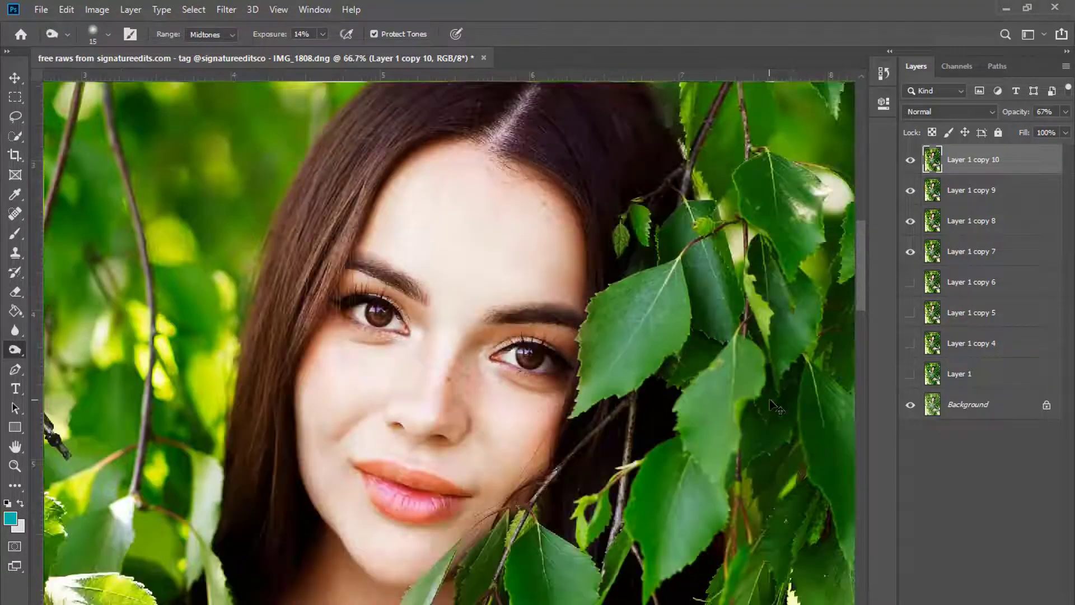
- Set Layer 1 copy 10's opacity to 75% and toggle its visibility to judge the burning
click(911, 162)
click(910, 162)
click(1066, 112)
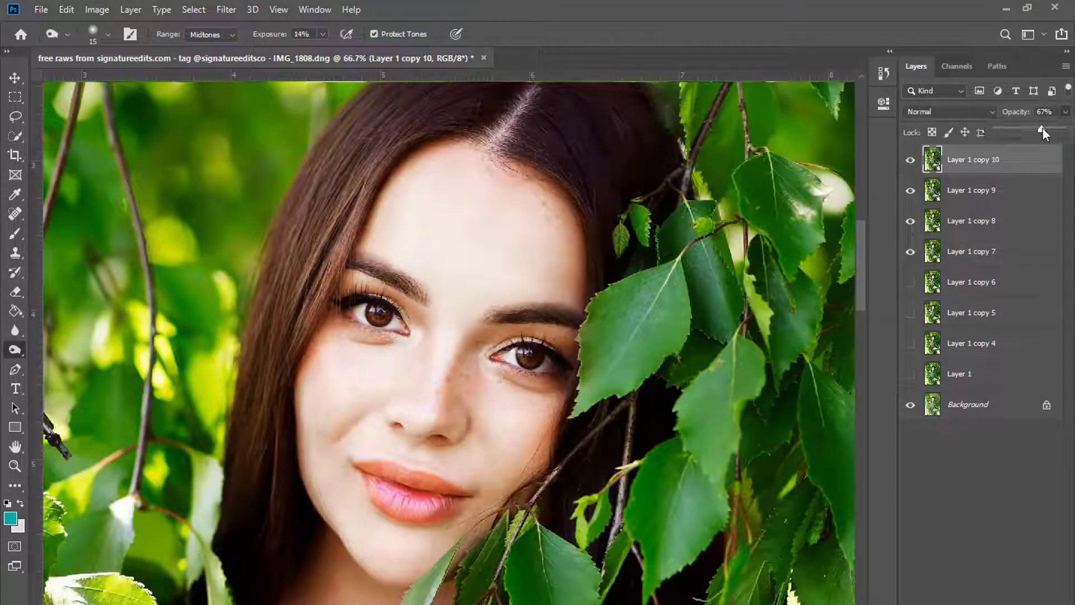
drag(1043, 129, 1046, 129)
click(911, 162)
click(911, 162)
click(910, 162)
click(911, 162)
click(911, 162)
- Merge Layer 1 copy 7 through Layer 1 copy 10 into one layer and compare it with the original
key(ctrl+minus)
key(ctrl+minus)
shift+click(970, 250)
right_click(971, 250)
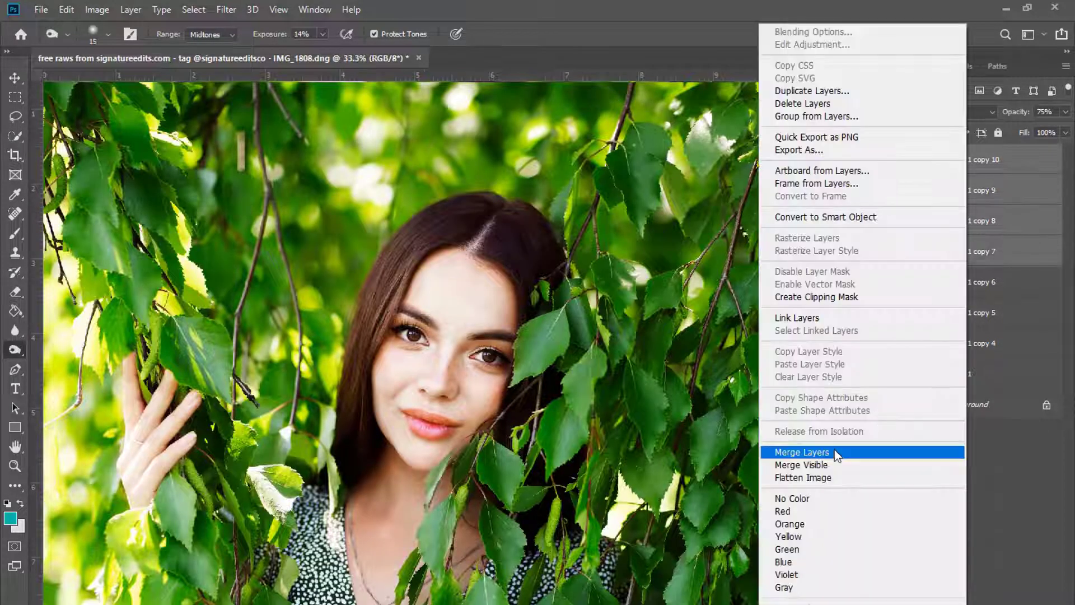
click(784, 450)
click(911, 162)
click(910, 162)
key(ctrl+minus)
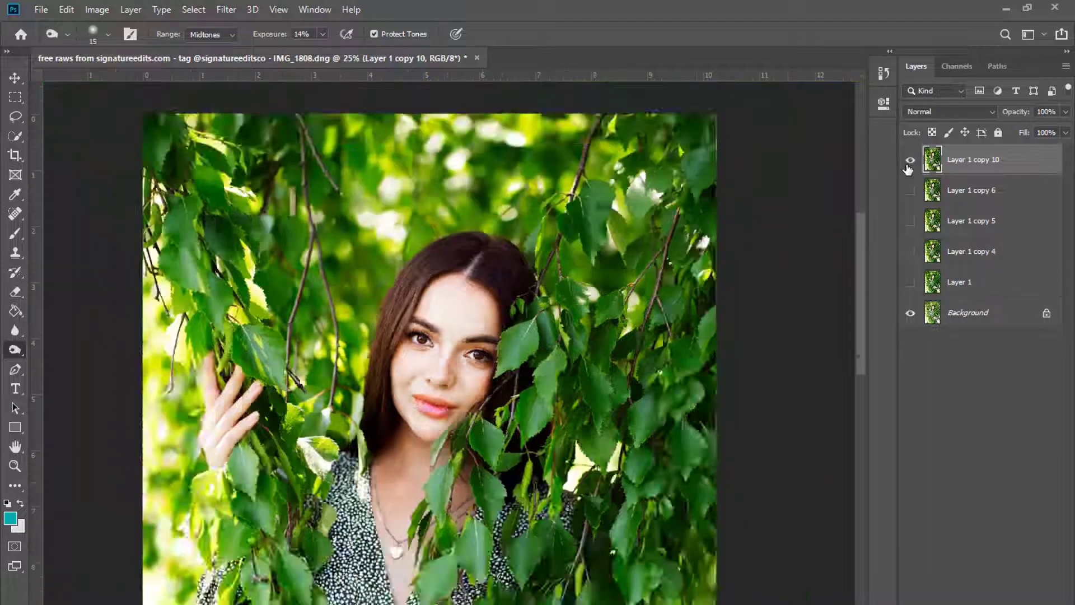
- Try the merged layer at 82% opacity, and restore it to 100%
key(ctrl+minus)
key(ctrl+minus)
click(1065, 133)
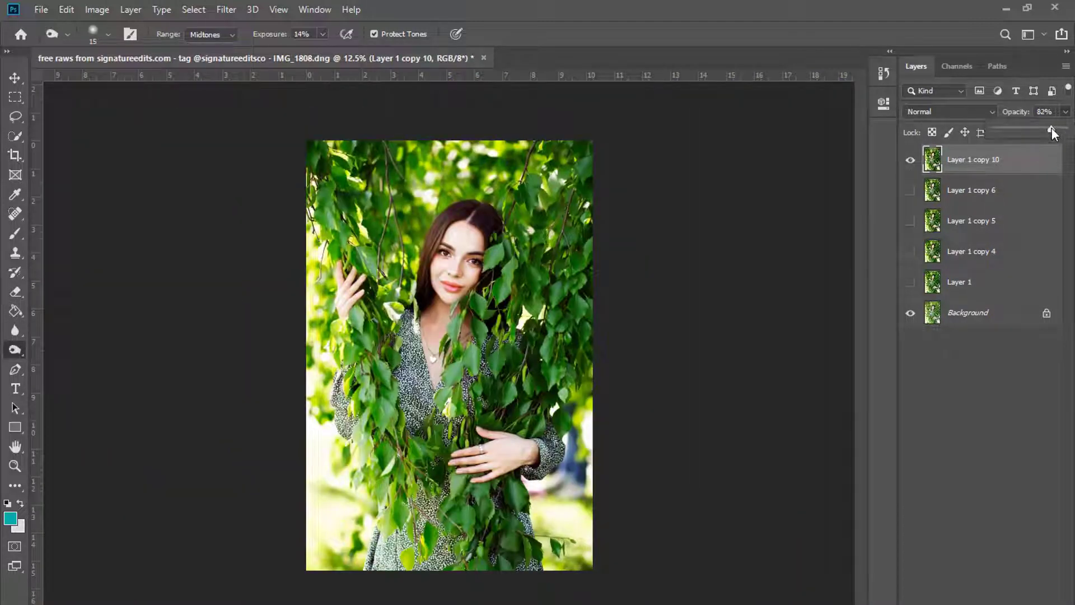
key(ctrl+plus)
key(ctrl+plus)
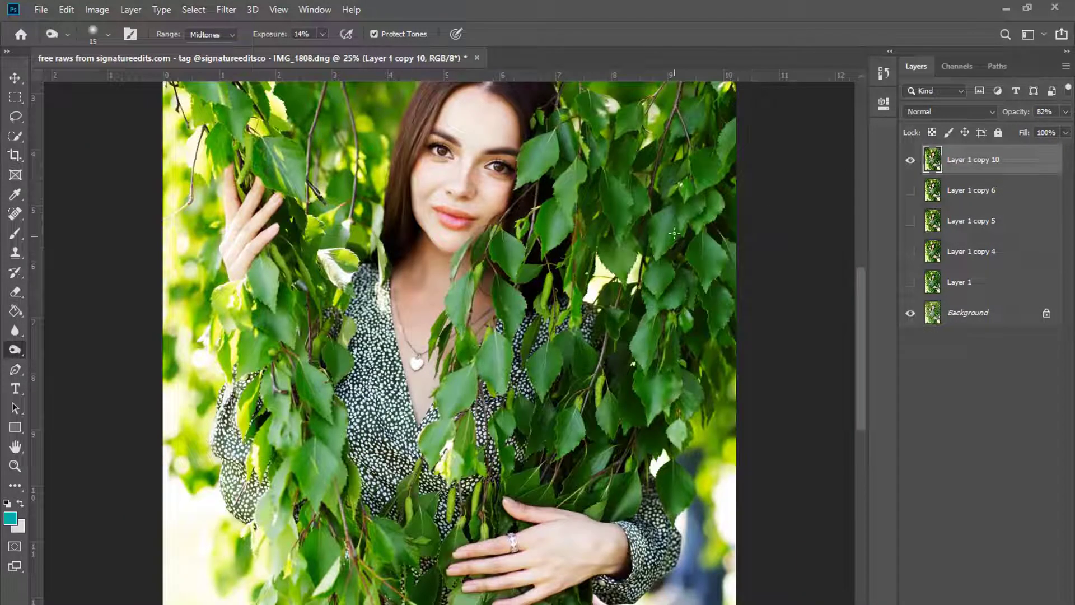
click(1065, 113)
drag(1052, 130, 1066, 130)
scroll(695, 254, up, 2)
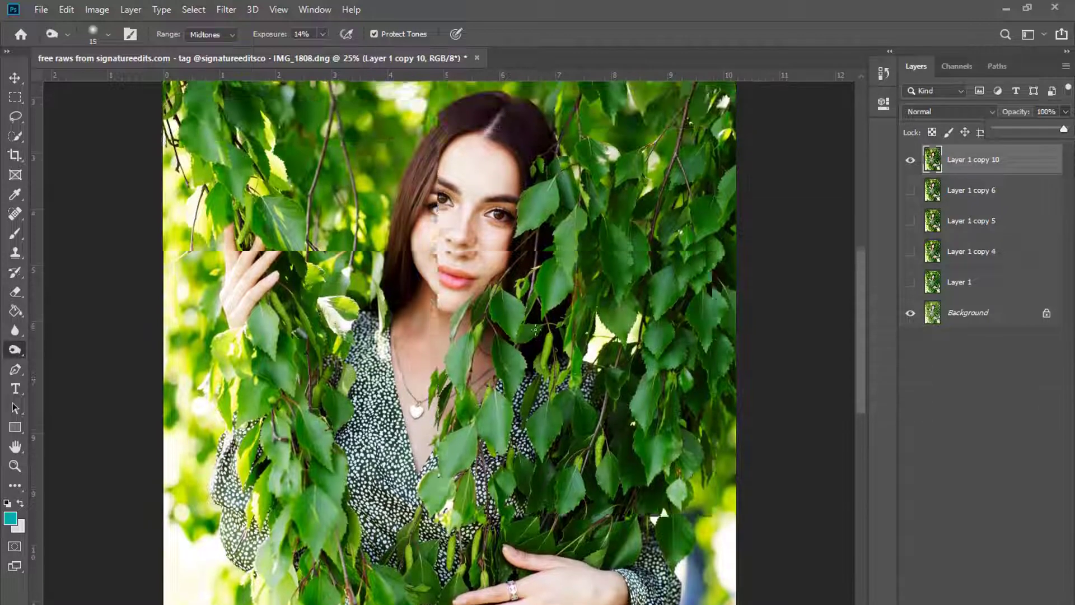
- Examine the retouched face in close-up and toggle the merged layer to compare it with the original
click(15, 465)
click(499, 198)
click(499, 198)
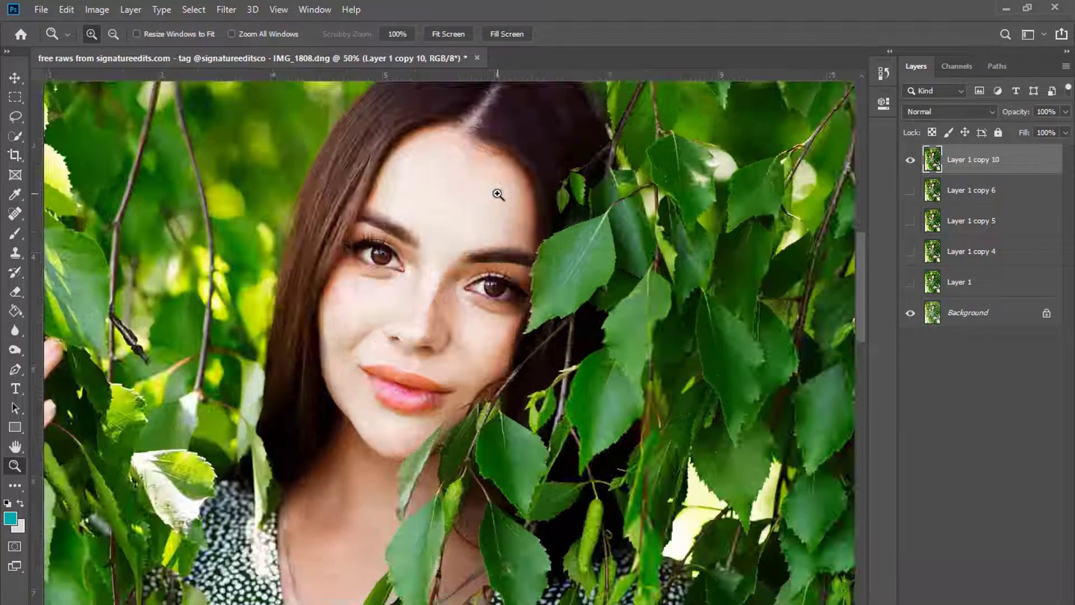
click(499, 198)
alt+click(499, 198)
alt+click(490, 191)
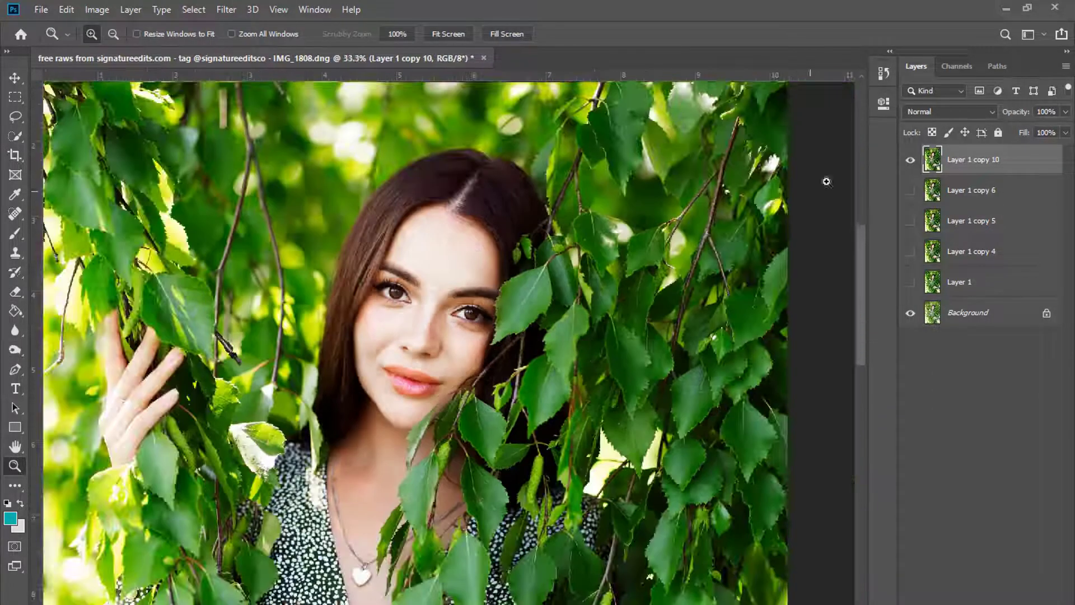
click(910, 160)
click(909, 161)
click(909, 161)
click(909, 161)
- Duplicate the merged Layer 1 copy 10 and lower the duplicate's saturation to -24 with Hue/Saturation
key(ctrl+minus)
key(ctrl+minus)
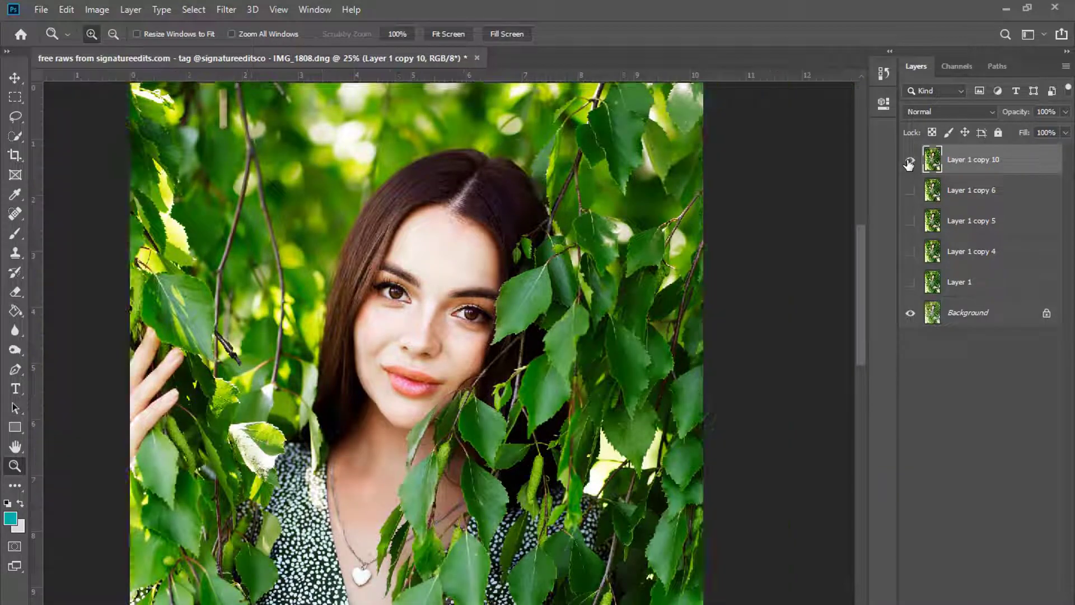
scroll(263, 221, down, 1)
key(ctrl+j)
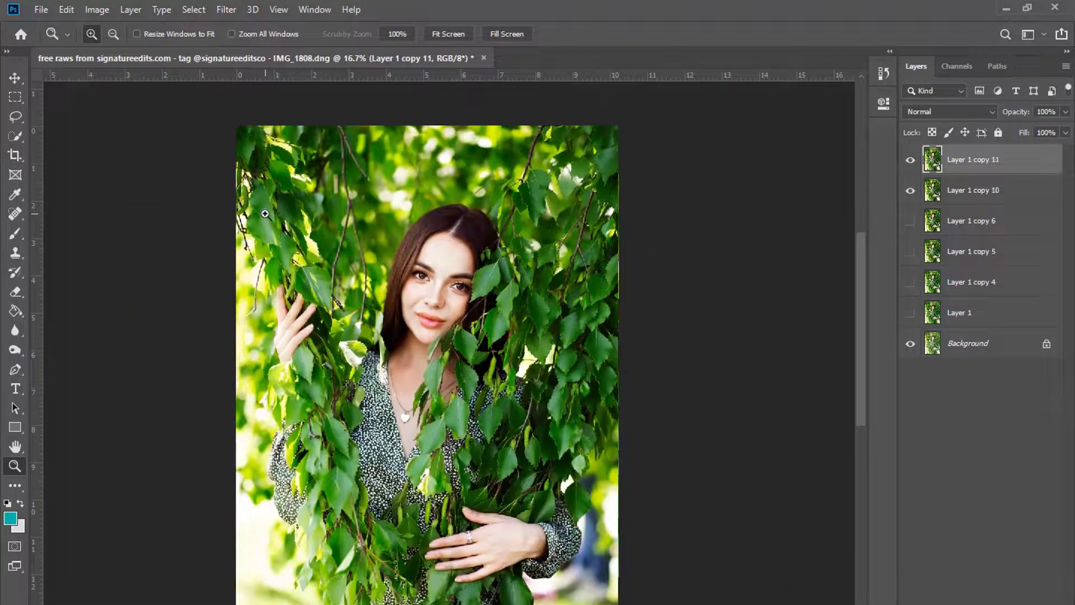
click(95, 9)
mouse_move(120, 48)
click(314, 130)
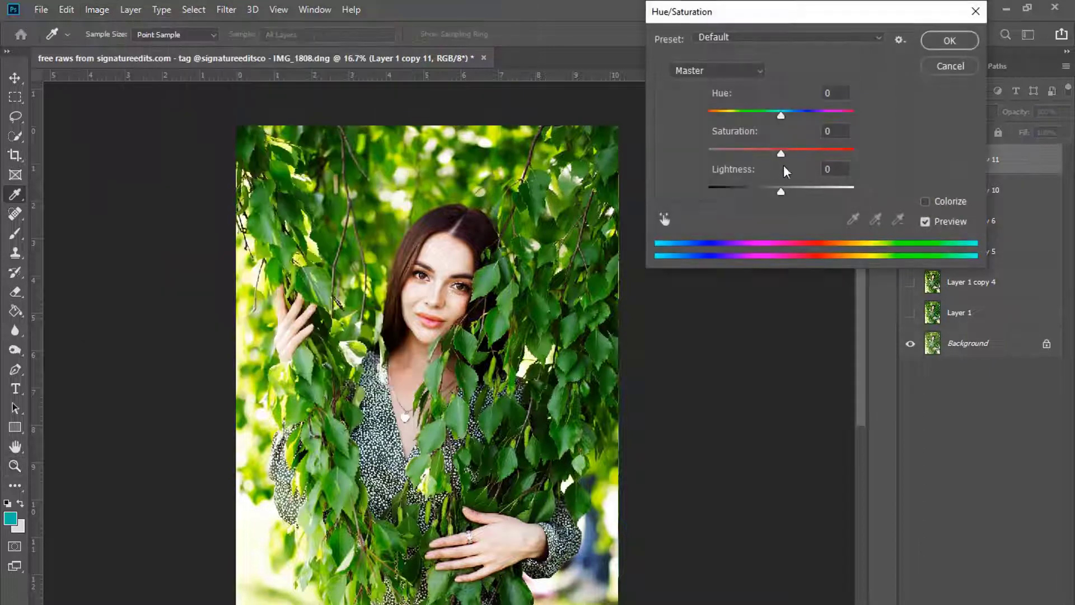
drag(782, 153, 760, 153)
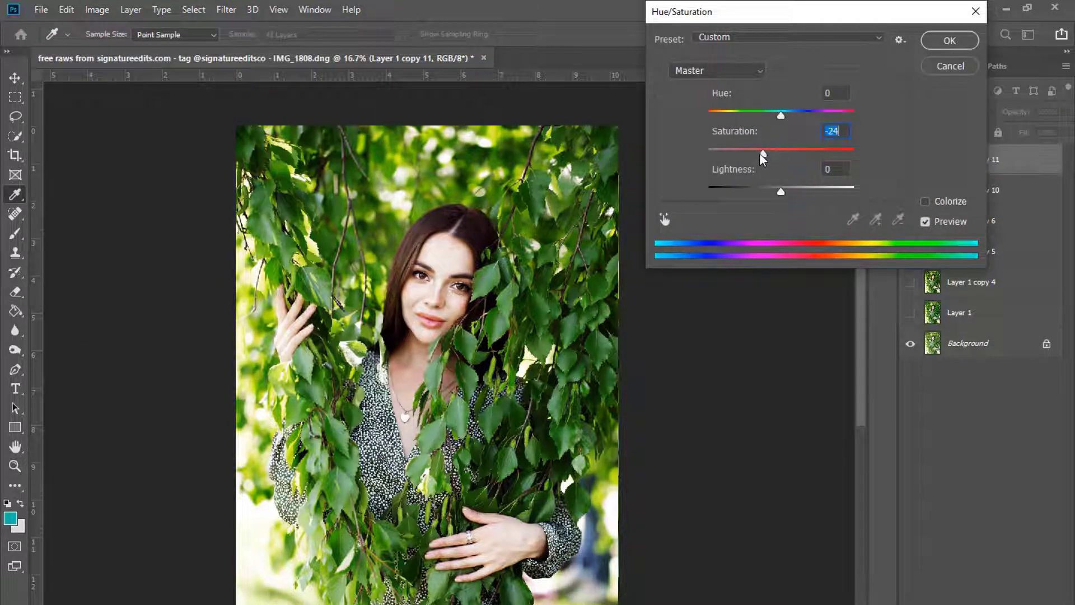
click(924, 221)
click(948, 41)
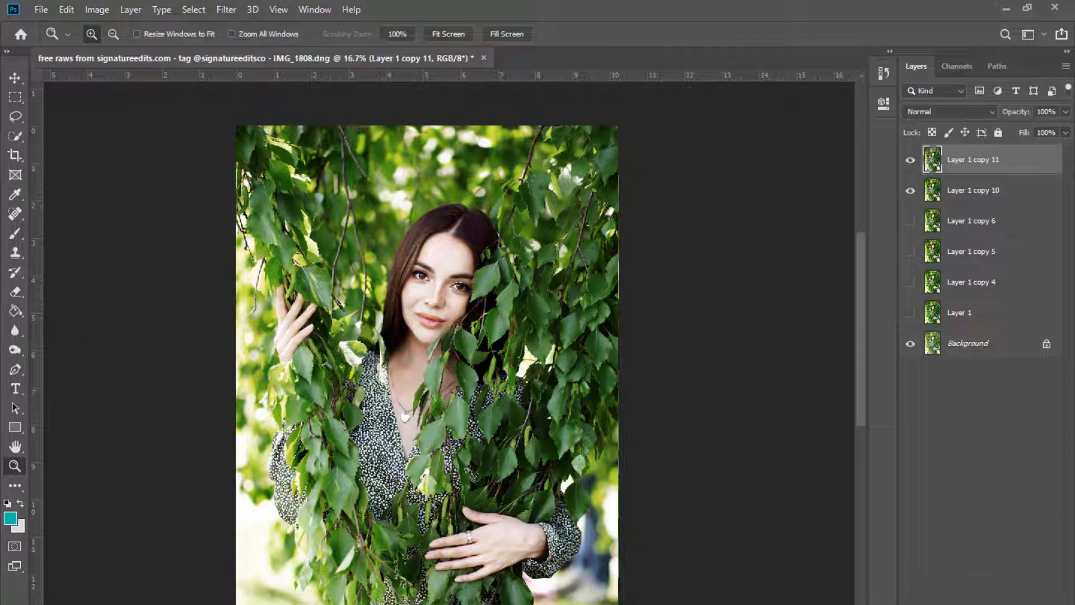
- Add a layer mask to Layer 1 copy 11 and invert the mask to black
click(969, 604)
ctrl+click(960, 166)
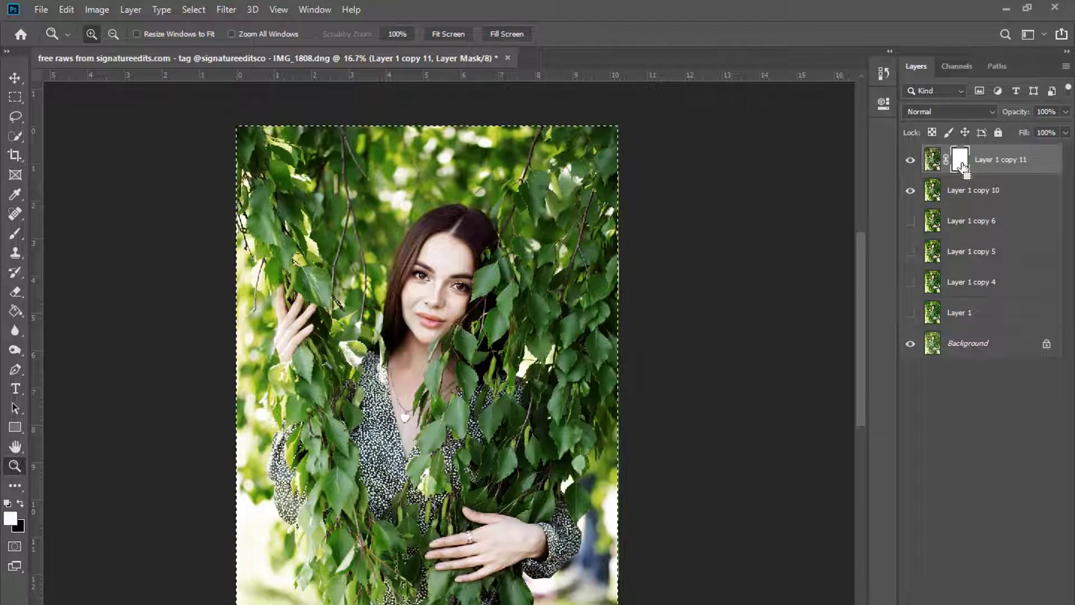
key(ctrl+i)
- Paint white over the hair on Layer 1 copy 11's mask with brushes of about 90 to 100 px
key(ctrl+plus)
scroll(449, 190, up, 1)
click(449, 190)
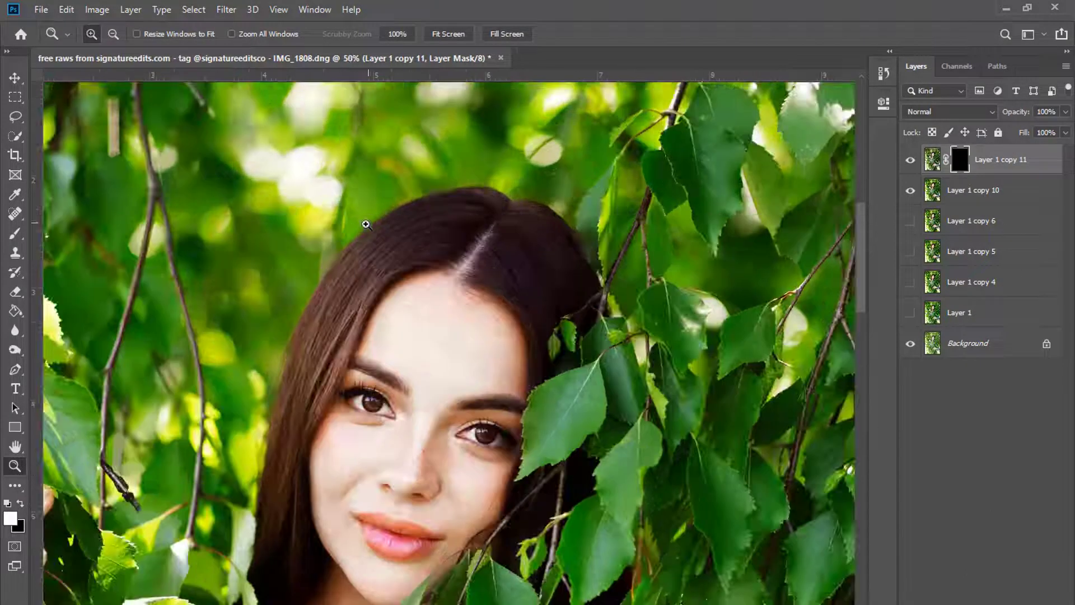
click(15, 234)
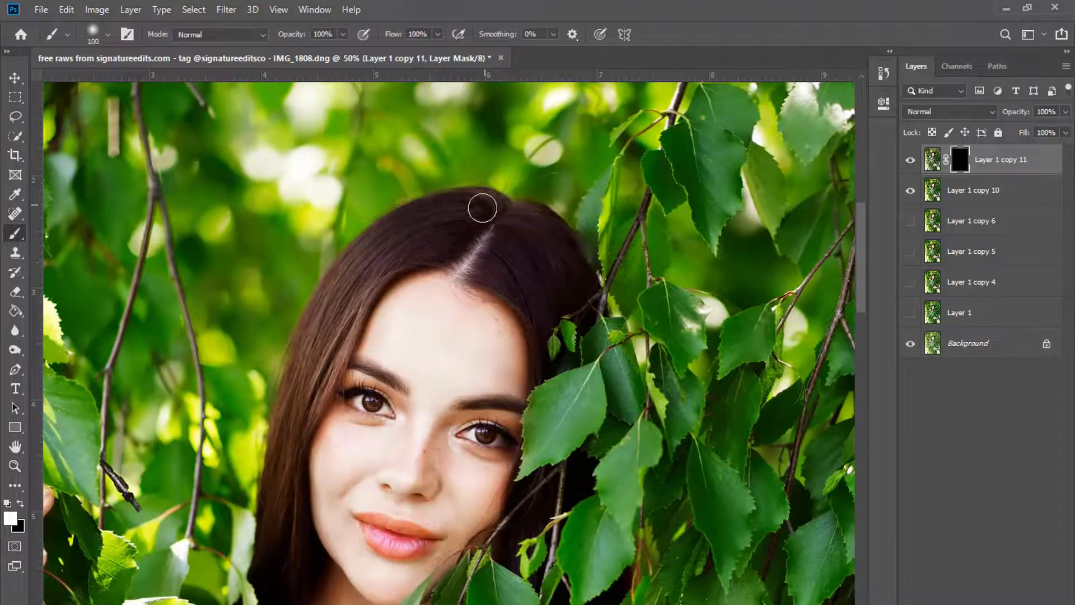
mouse_move(455, 224)
mouse_down()
mouse_move(334, 312)
mouse_move(377, 242)
mouse_move(297, 374)
mouse_move(364, 282)
mouse_move(280, 439)
mouse_move(354, 301)
mouse_up()
key(bracketright)
scroll(322, 347, down, 2)
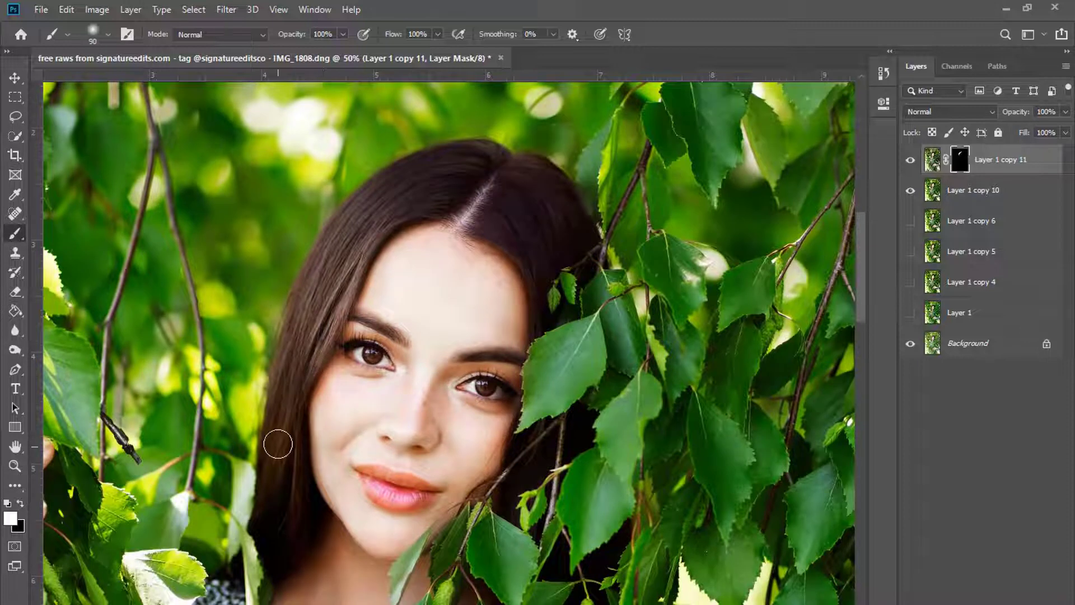
key(bracketright)
mouse_move(294, 541)
mouse_down()
mouse_move(300, 359)
mouse_move(313, 308)
mouse_move(282, 399)
mouse_move(333, 286)
mouse_move(284, 414)
mouse_move(270, 525)
mouse_move(294, 547)
mouse_move(304, 390)
mouse_up()
key(bracketleft)
key(bracketleft)
key(bracketright)
mouse_move(493, 237)
mouse_down()
mouse_move(478, 177)
mouse_move(484, 223)
mouse_up()
key(bracketleft)
key(bracketleft)
key(bracketleft)
scroll(557, 424, down, 2)
key(ctrl+minus)
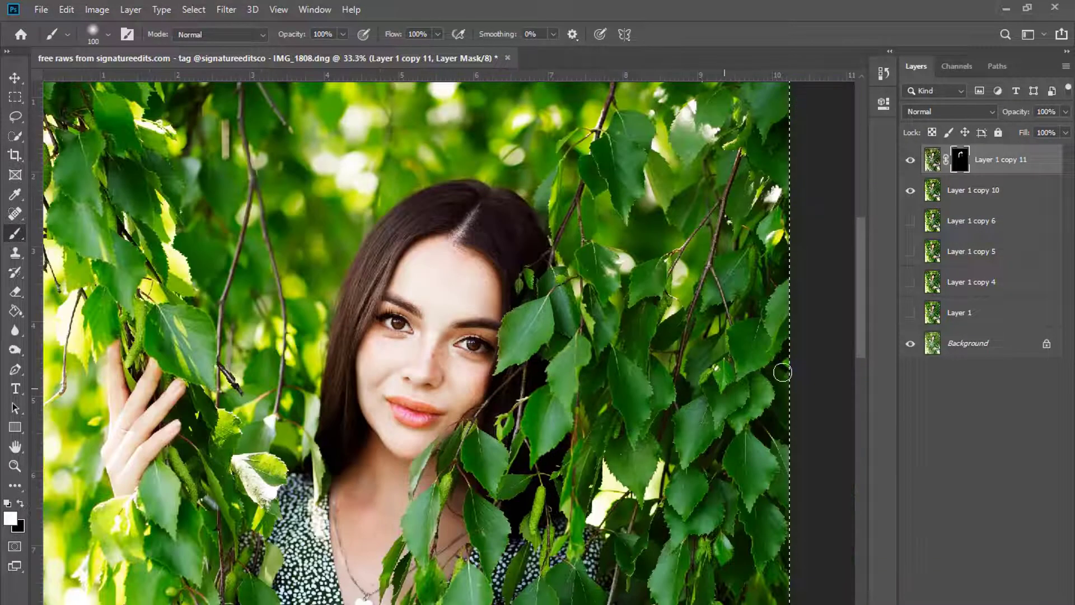
key(bracketright)
key(bracketright)
- Toggle Layer 1 copy 11's visibility repeatedly to compare the hair with and without the desaturation
click(910, 161)
click(910, 161)
click(910, 160)
click(911, 160)
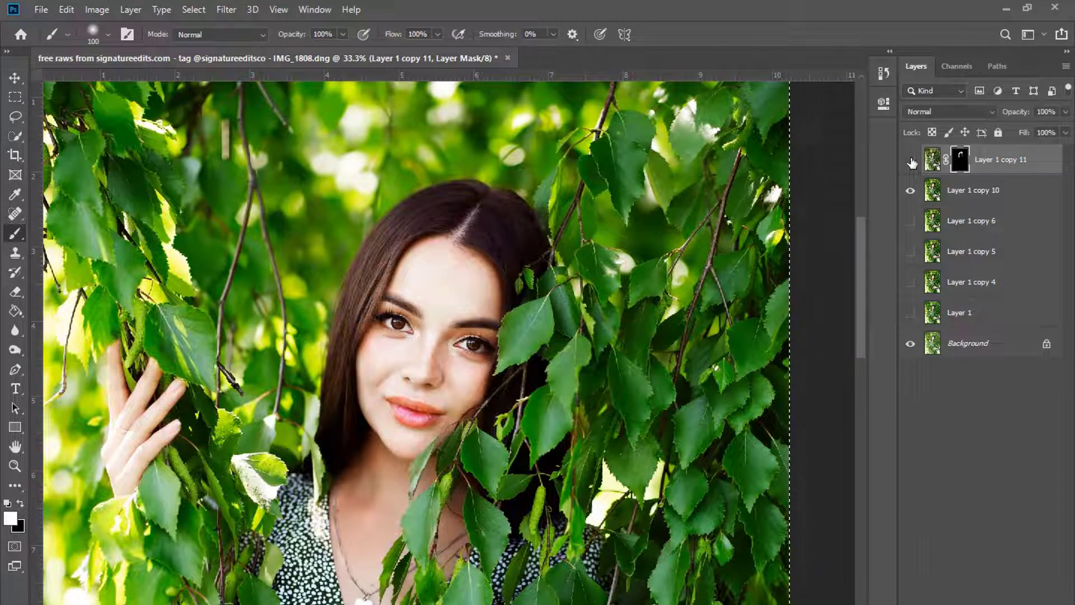
click(910, 159)
click(910, 159)
click(911, 161)
click(911, 160)
click(910, 161)
- Duplicate Layer 1 copy 10 and merge the duplicate with the masked Layer 1 copy 11
click(981, 192)
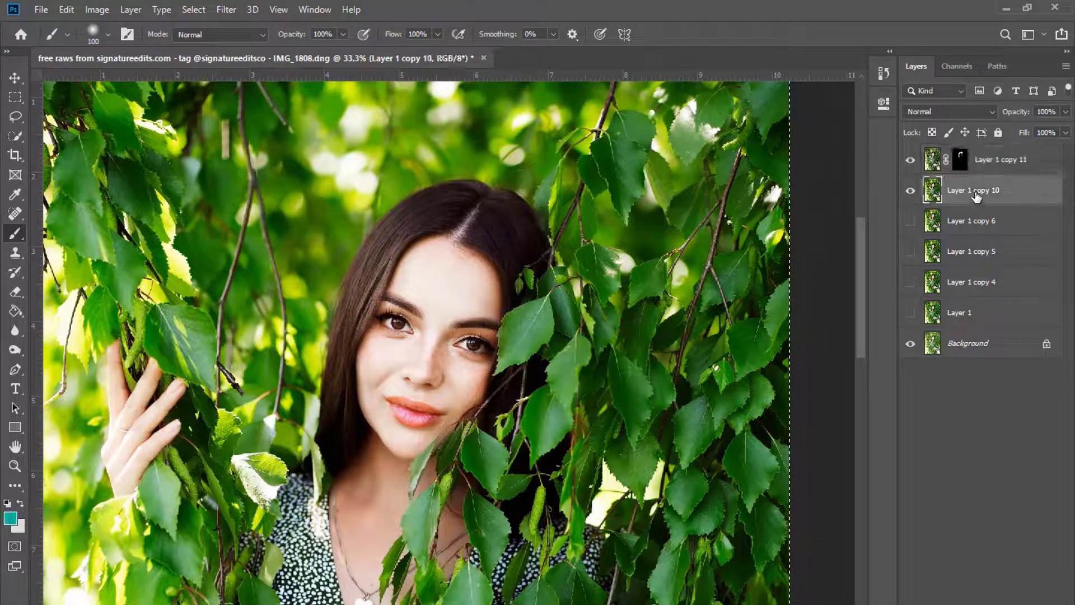
key(ctrl+j)
shift+click(991, 163)
right_click(992, 163)
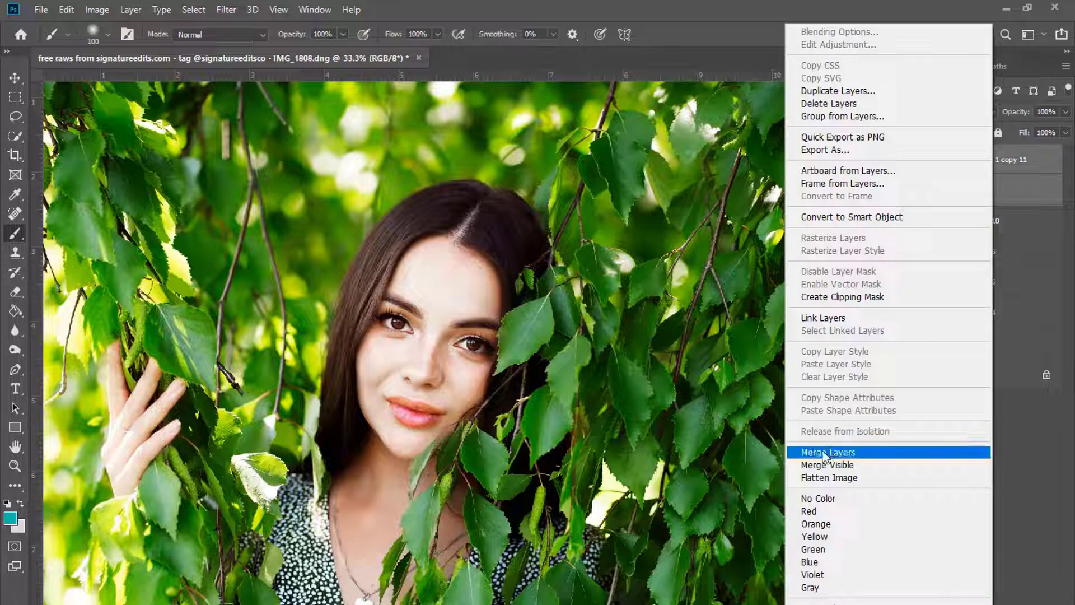
click(825, 451)
- Toggle the merged Layer 1 copy 11's visibility to compare the hair correction against Layer 1 copy 10
click(911, 162)
click(911, 162)
click(911, 162)
click(911, 162)
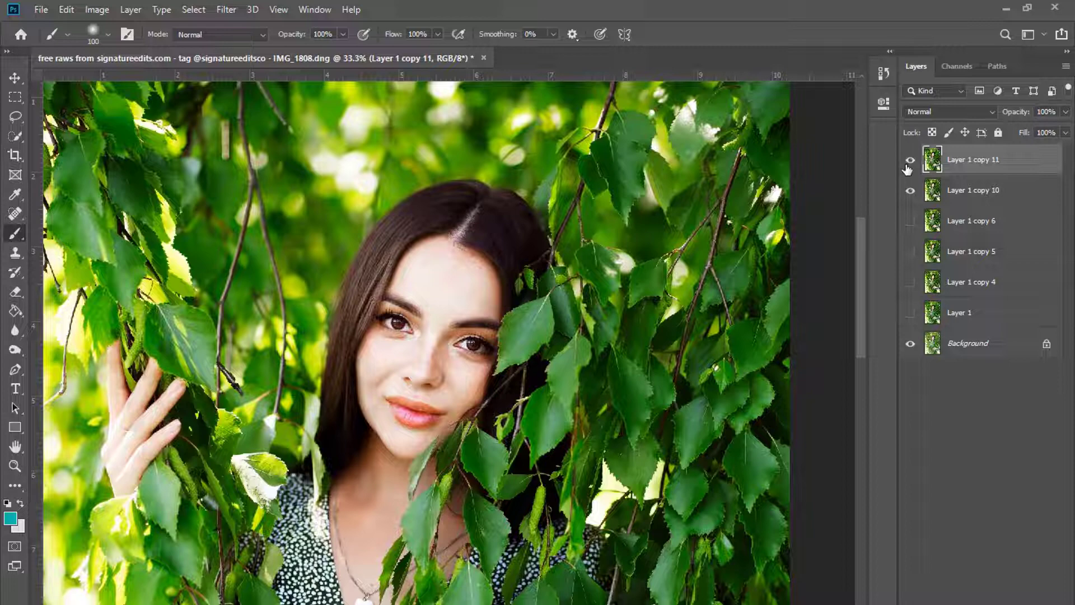
- Heal the small blemishes on the nose, beside it and on the cheek with a Content-Aware Spot Healing Brush of about 15 px
scroll(525, 325, down, 1)
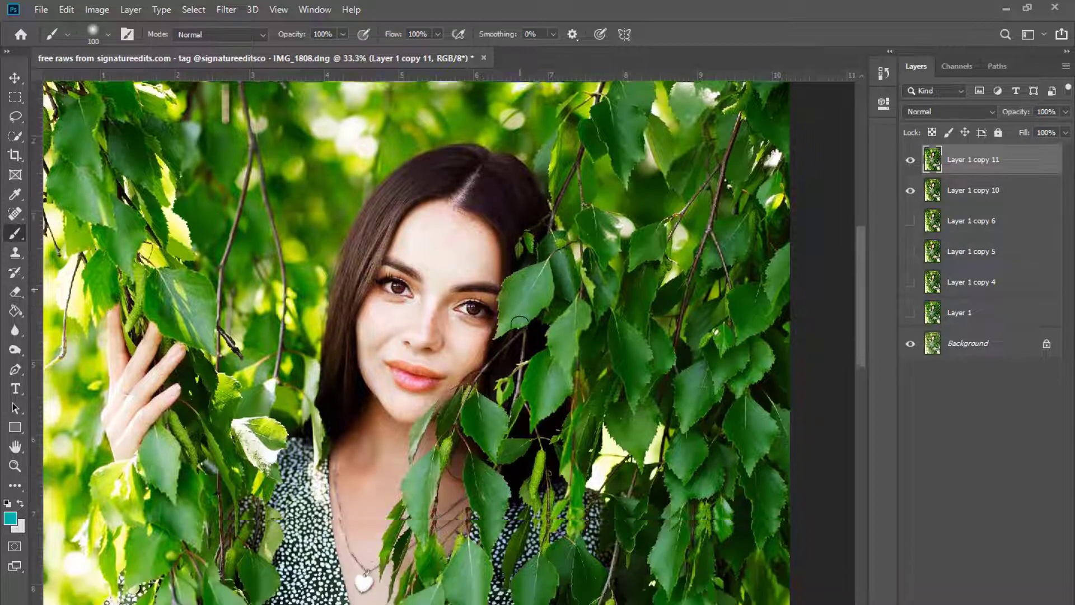
scroll(521, 325, down, 1)
scroll(521, 325, up, 3)
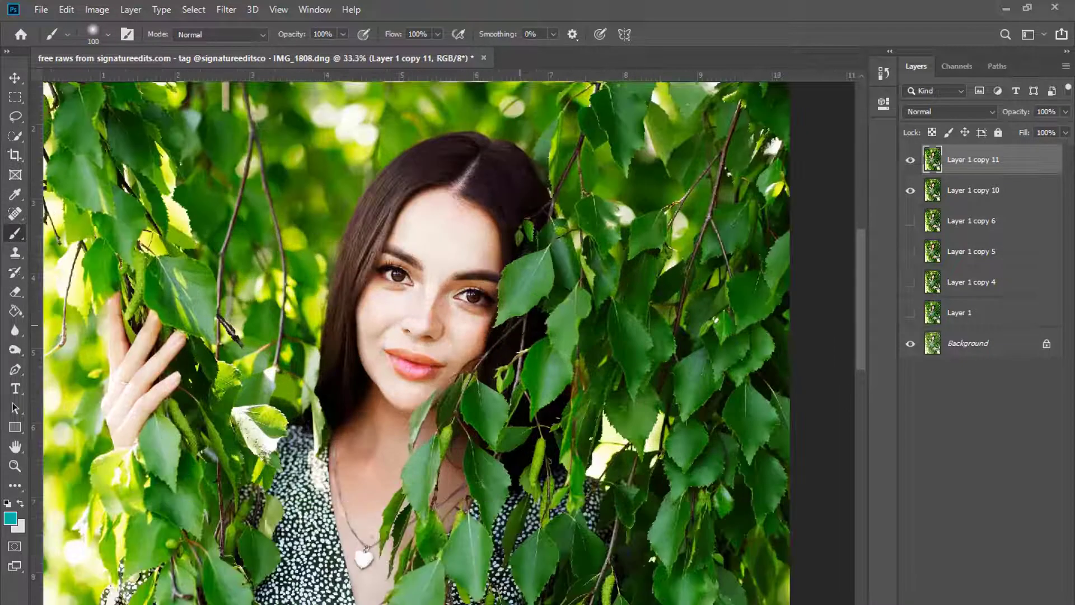
scroll(523, 324, up, 2)
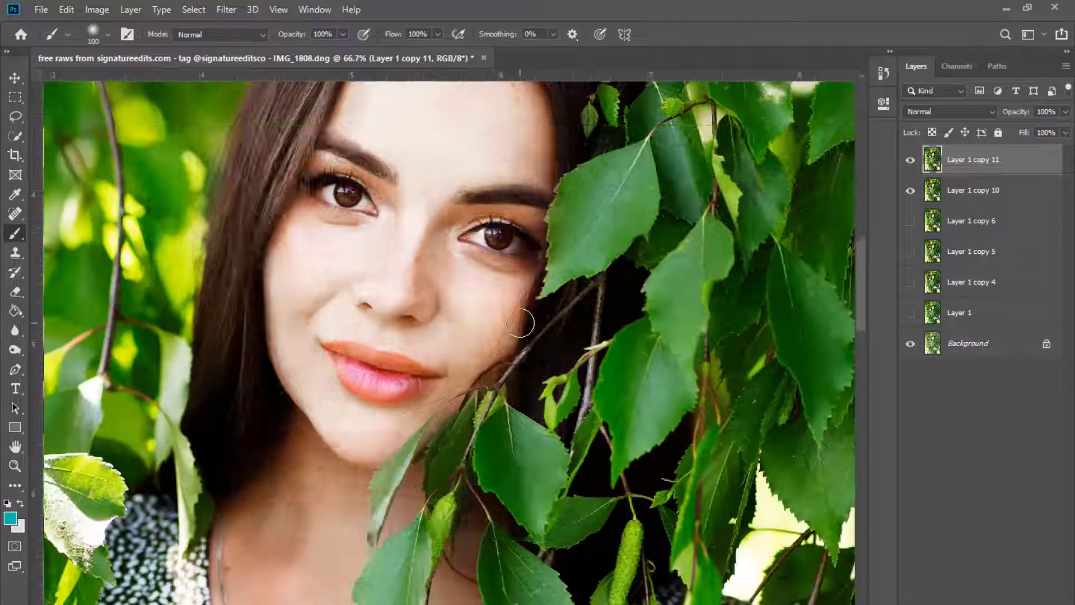
key(j)
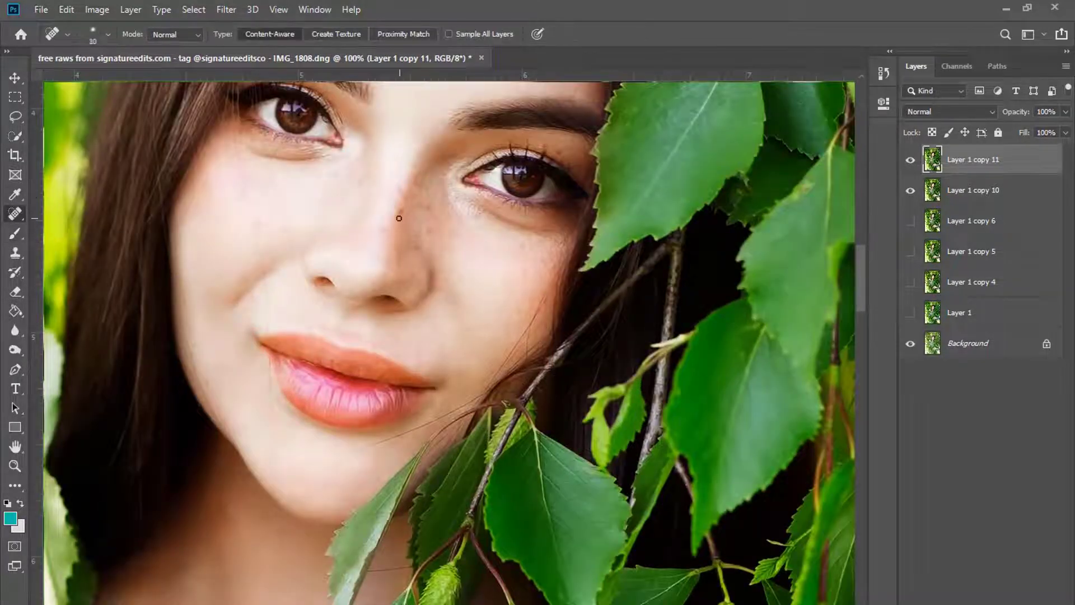
key(])
click(398, 213)
mouse_move(433, 203)
mouse_down()
mouse_move(402, 214)
mouse_move(430, 215)
mouse_up()
click(402, 214)
drag(523, 248, 540, 247)
key(bracketright)
- With Layer 1 copy 10 hidden, toggle Layer 1 copy 11's visibility to compare the retouched portrait with the Background, and review the whole image
key(ctrl+minus)
key(ctrl+minus)
key(ctrl+minus)
key(ctrl+minus)
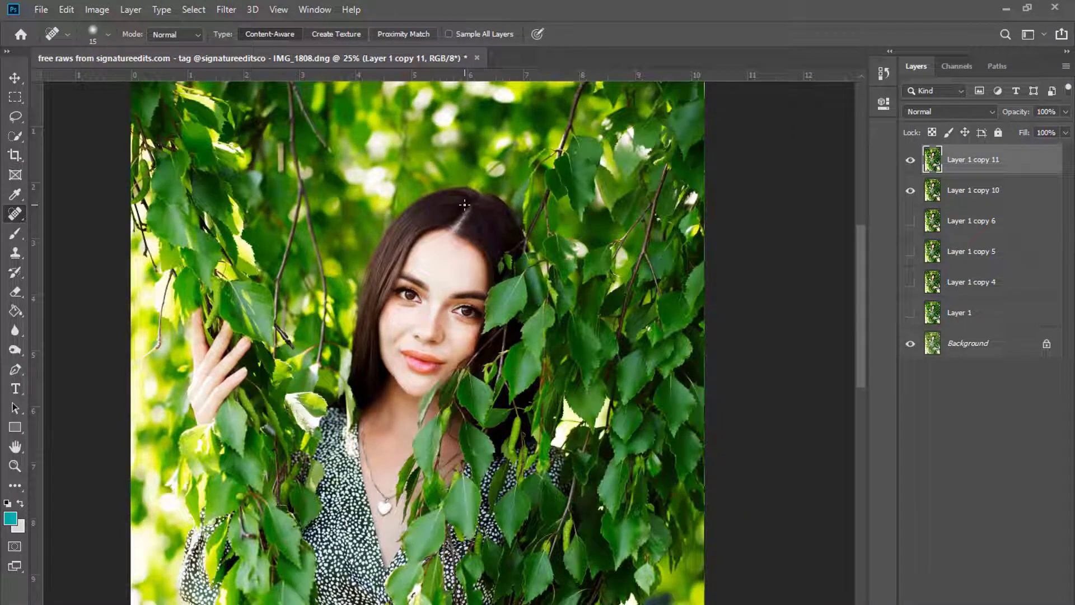
key(ctrl+plus)
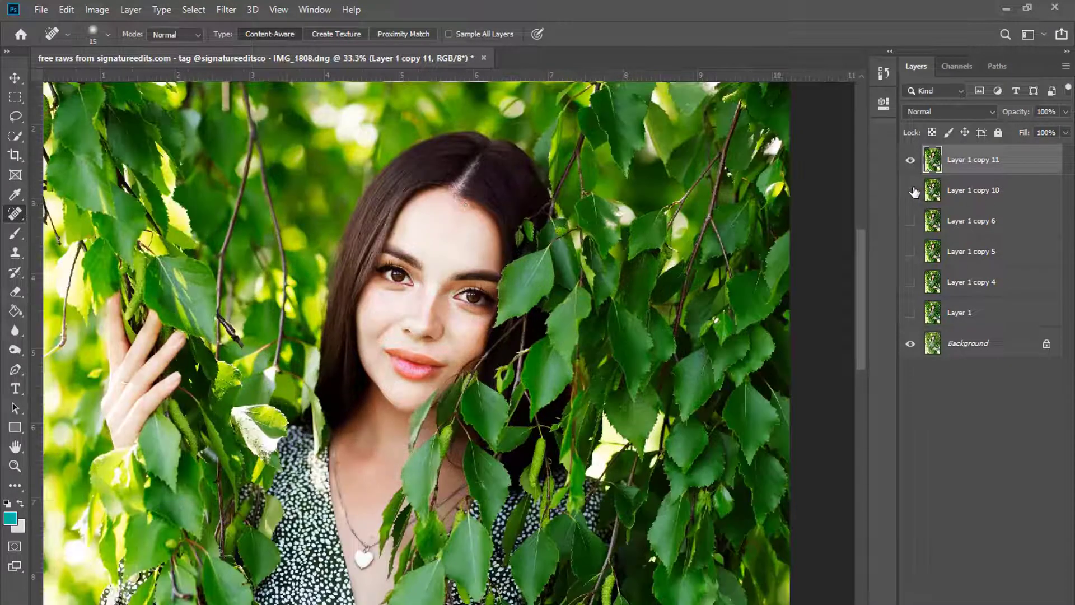
click(910, 160)
click(910, 161)
key(ctrl+minus)
key(ctrl+minus)
key(ctrl+minus)
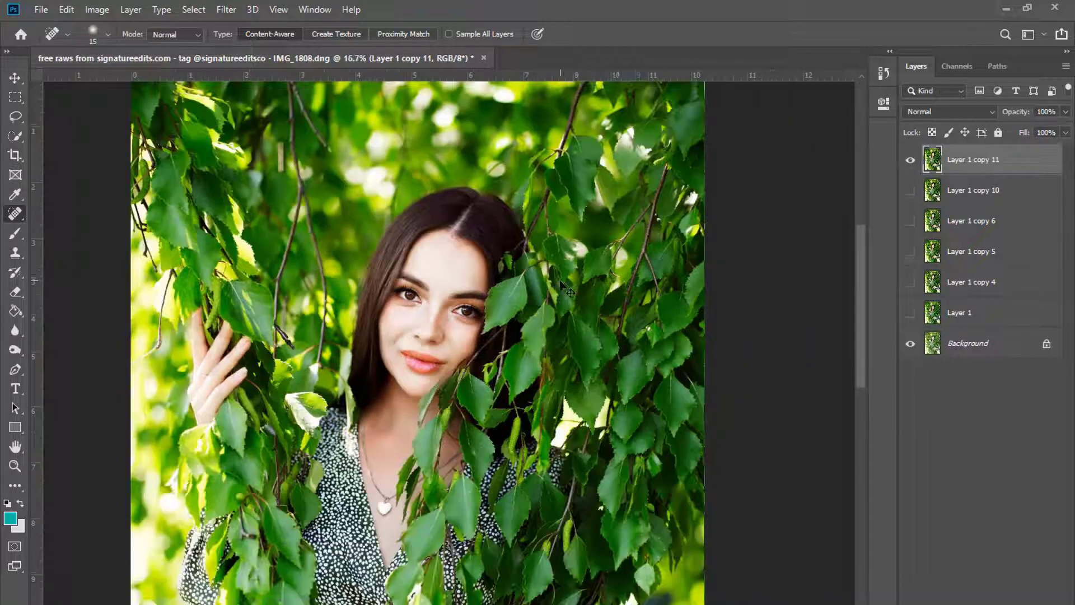
key(ctrl+plus)
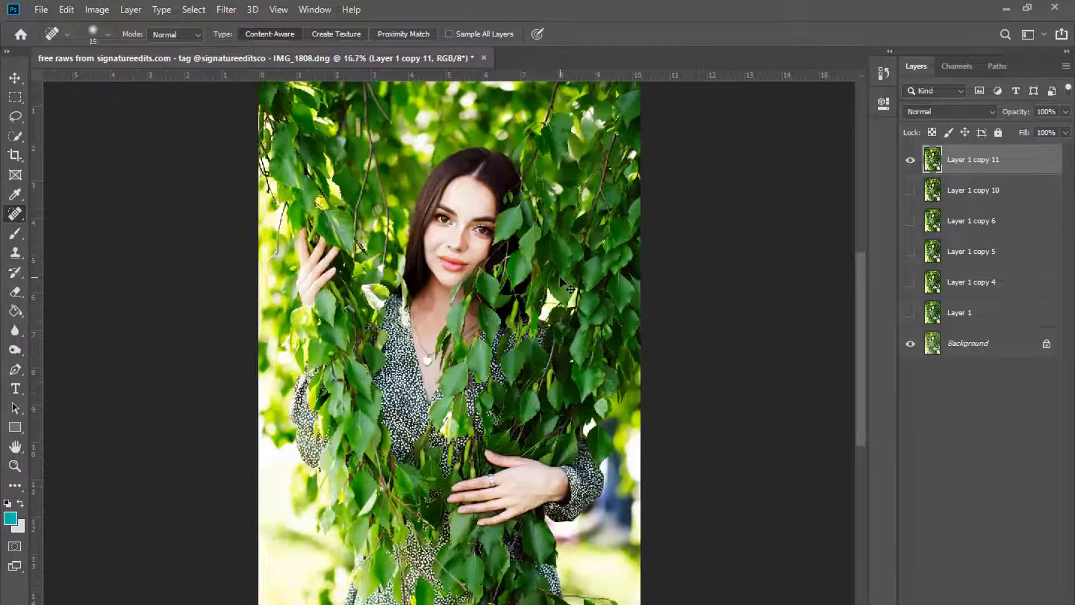